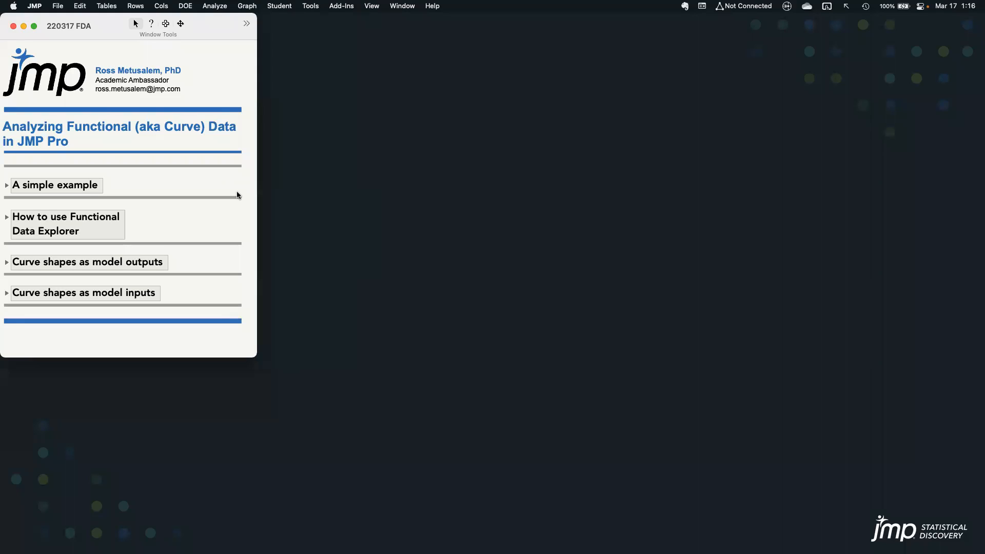
Expand the "A simple example" section and open its Simple Example data table
click(6, 185)
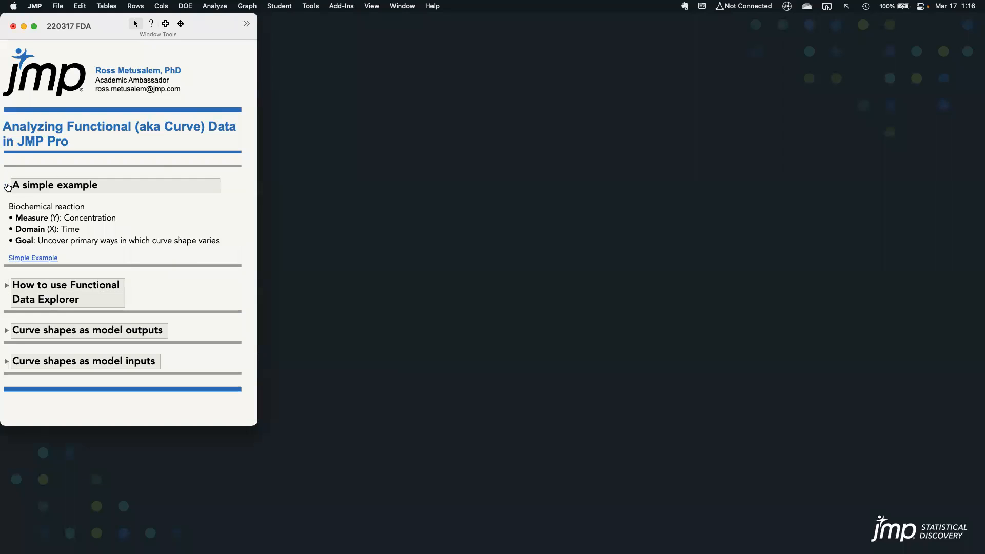
triple_click(65, 204)
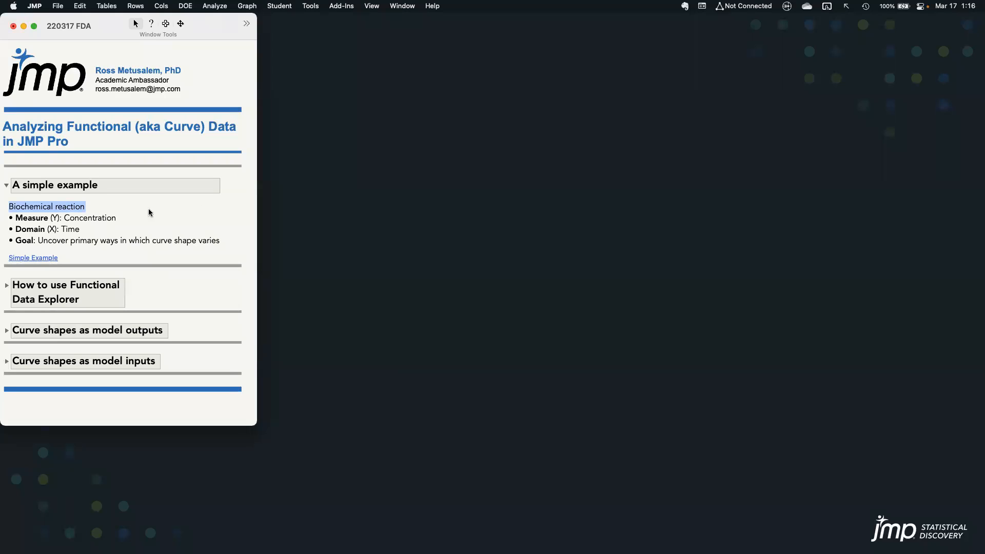
click(53, 260)
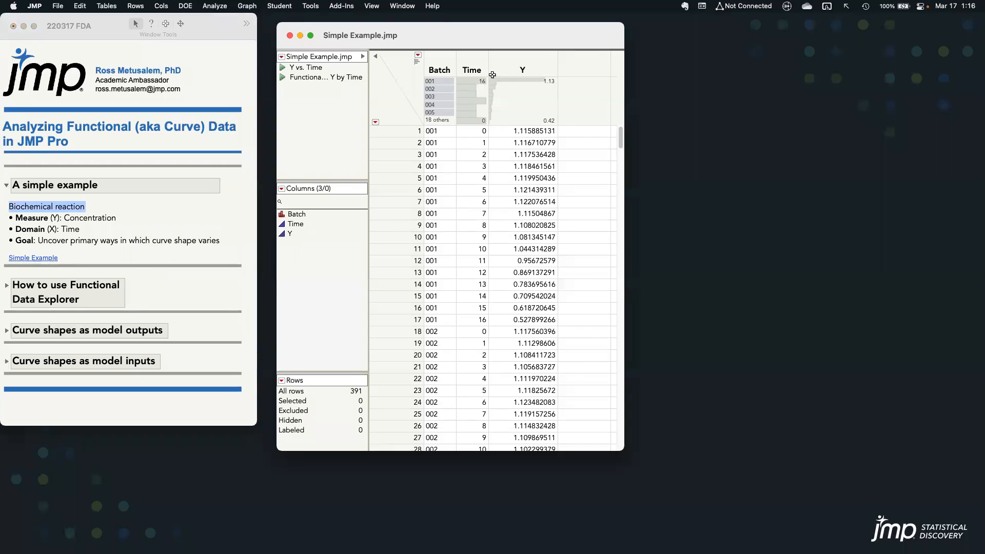
Highlight the Y column, the Time column and the rows of batch 001 to examine how the data is structured
click(528, 67)
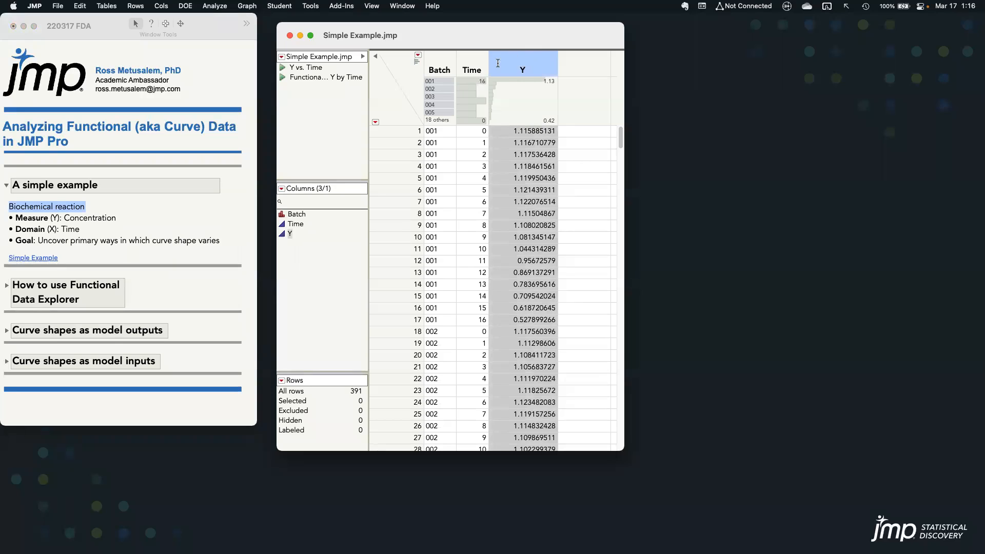
click(468, 66)
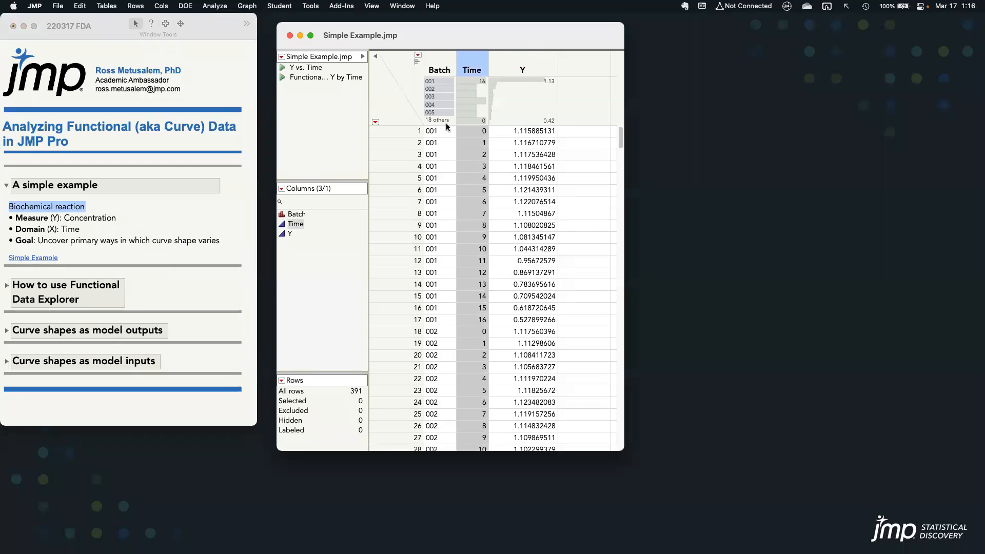
click(436, 81)
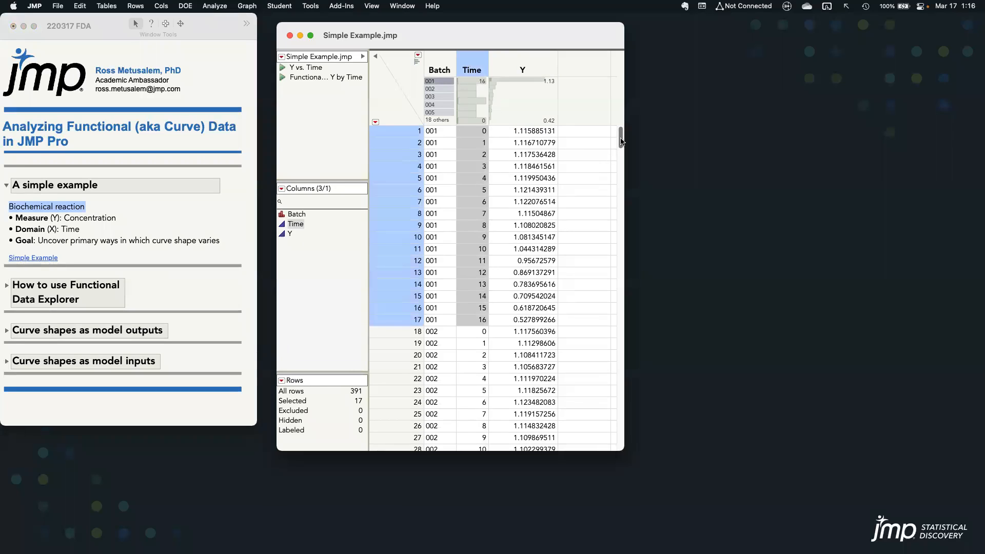
Clear the column and row selections, and view the graph from the table's saved Y vs. Time script before closing it
click(411, 80)
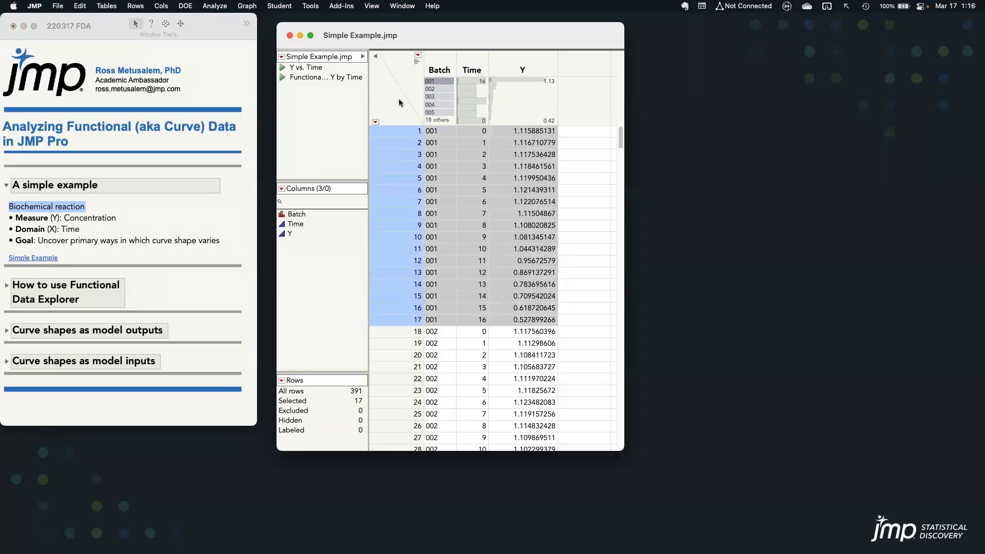
click(399, 98)
click(282, 67)
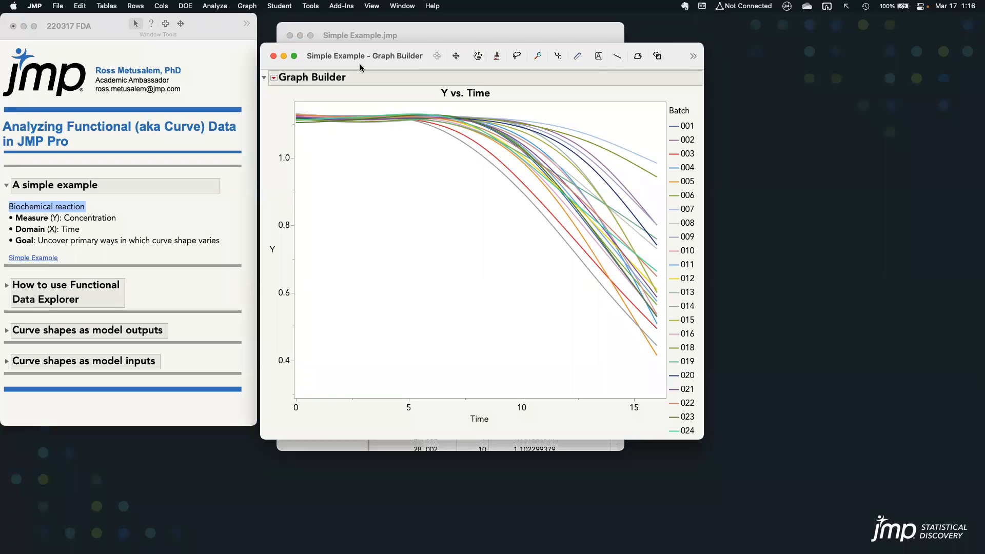
click(274, 55)
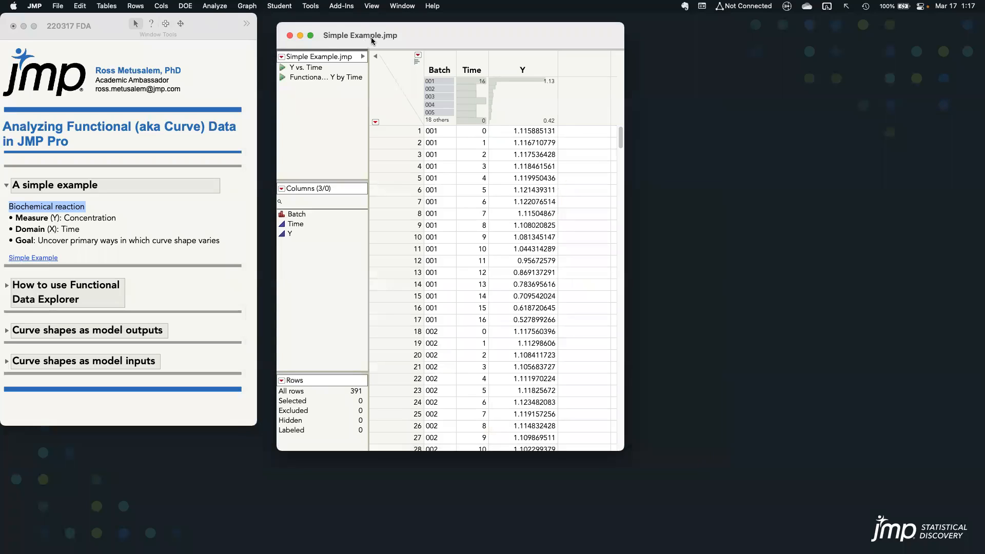
Run Functional Data Explorer on the stacked data with Y as Y, Output, Time as X, Input and Batch as ID, Function
click(220, 8)
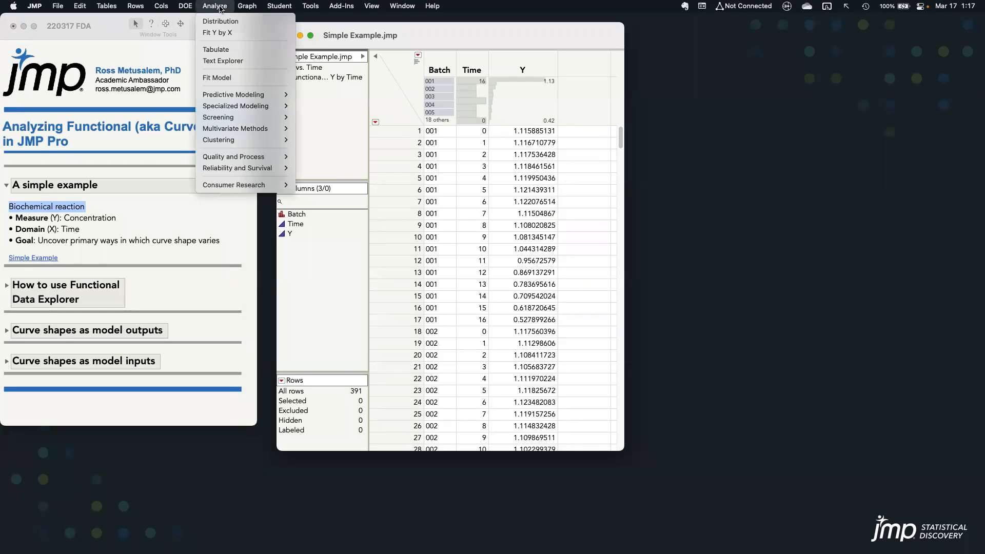
mouse_move(259, 109)
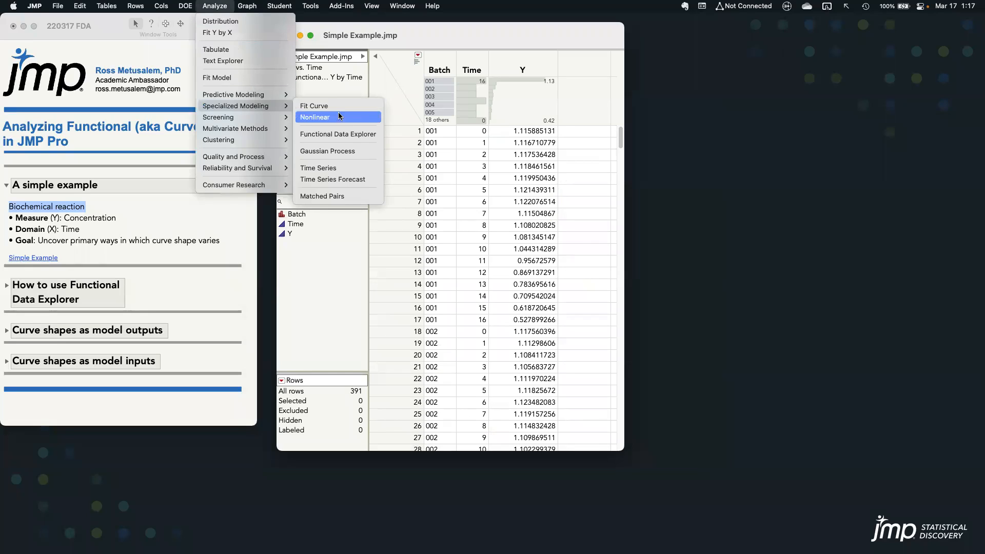
click(352, 136)
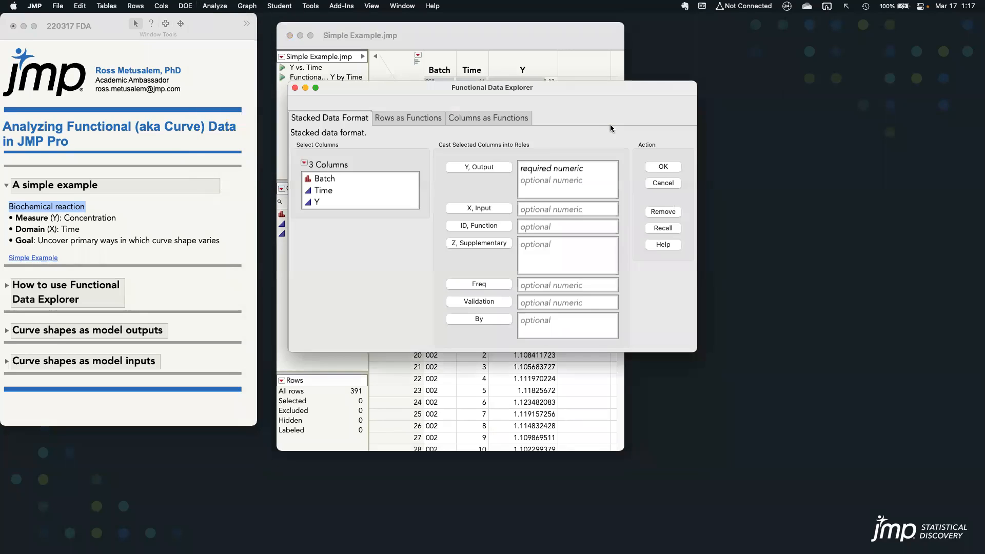
click(371, 202)
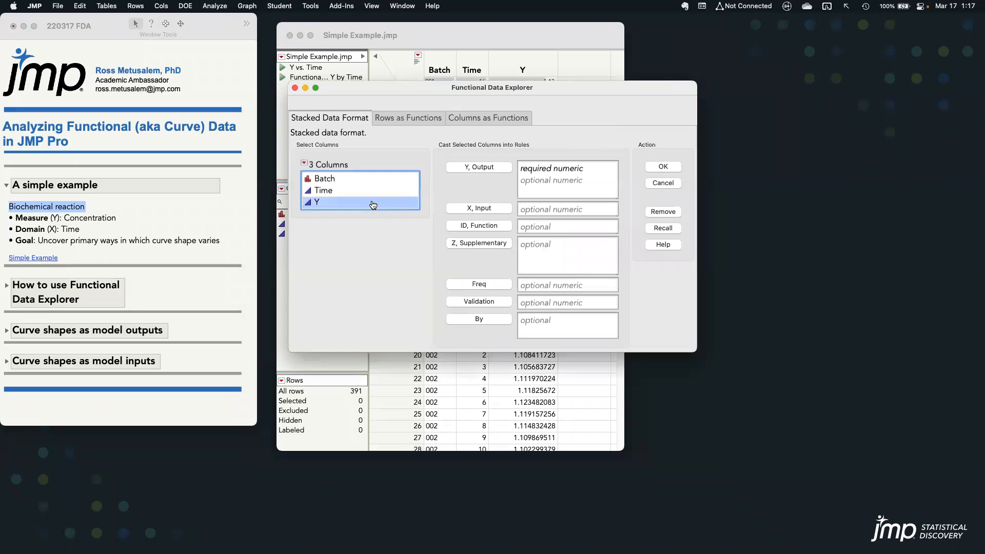
click(479, 168)
click(328, 190)
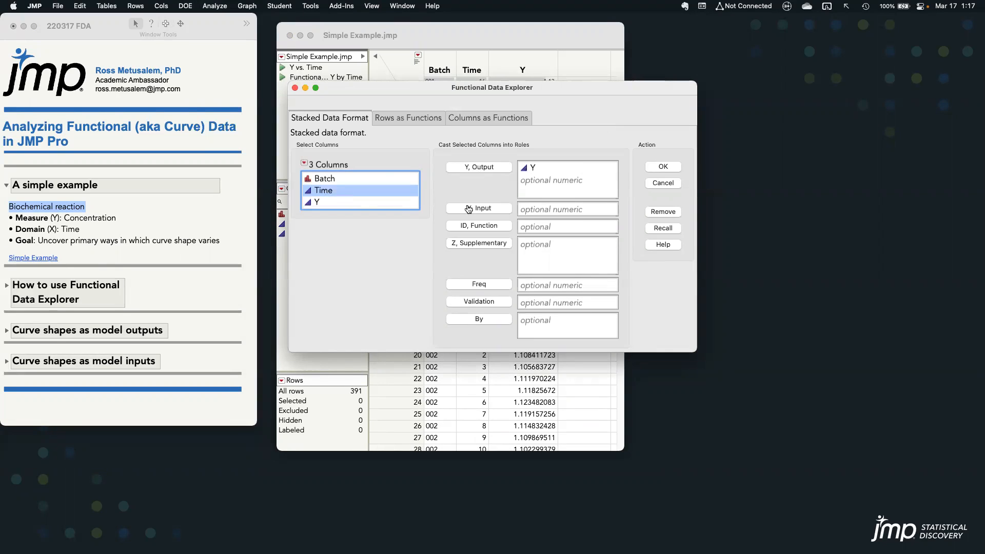
click(485, 212)
click(391, 179)
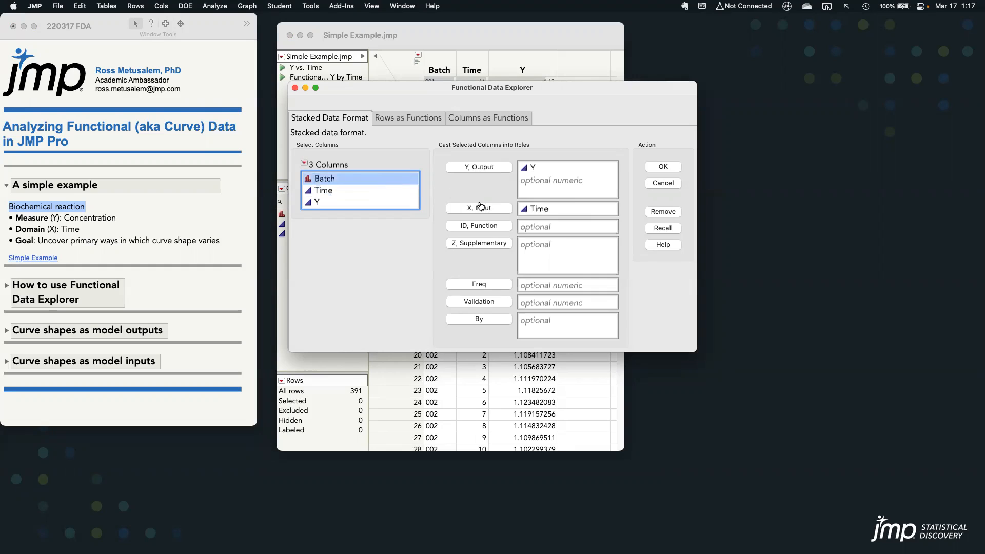
click(485, 226)
drag(435, 94, 514, 96)
click(745, 169)
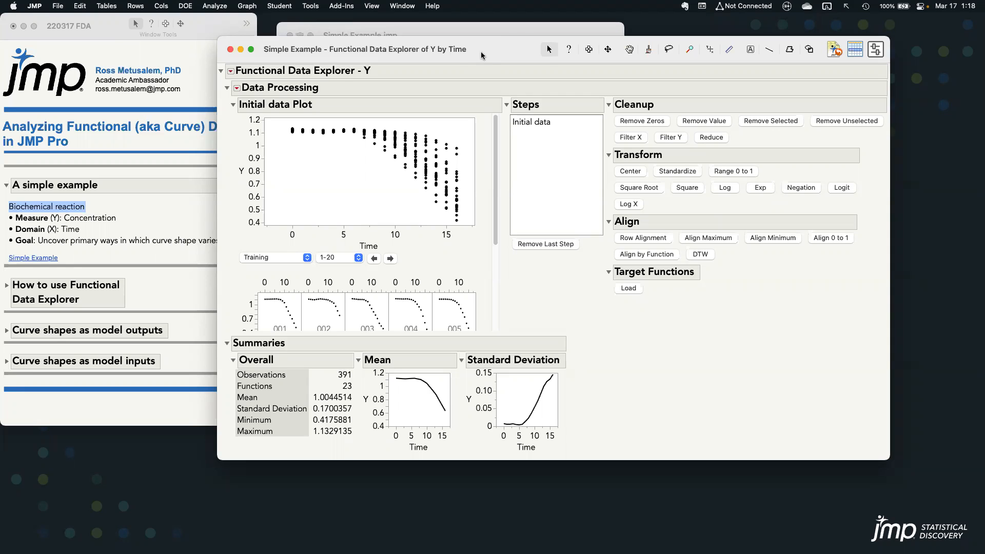
Examine the combined initial data plot and the individual plots for each batch
drag(227, 117, 481, 243)
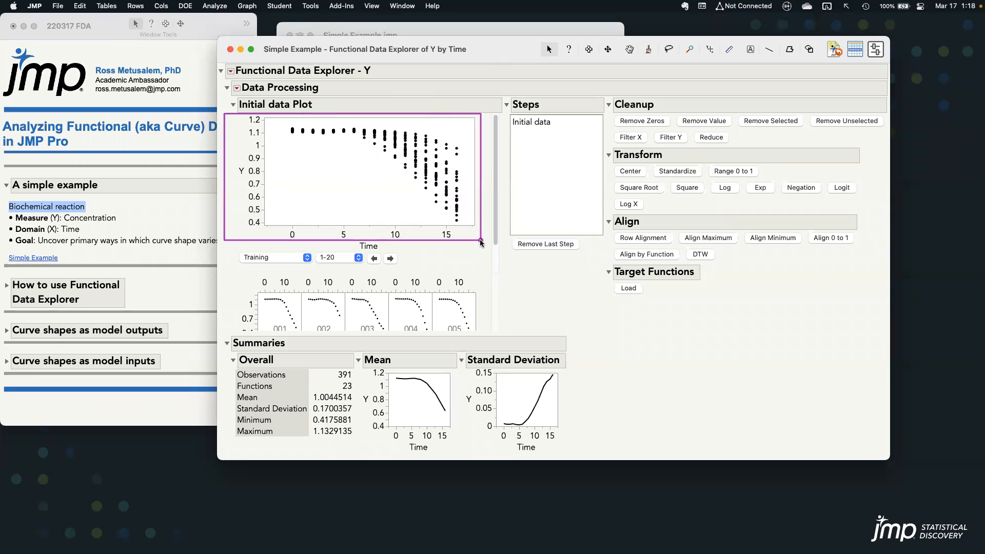
key(Escape)
drag(494, 190, 496, 280)
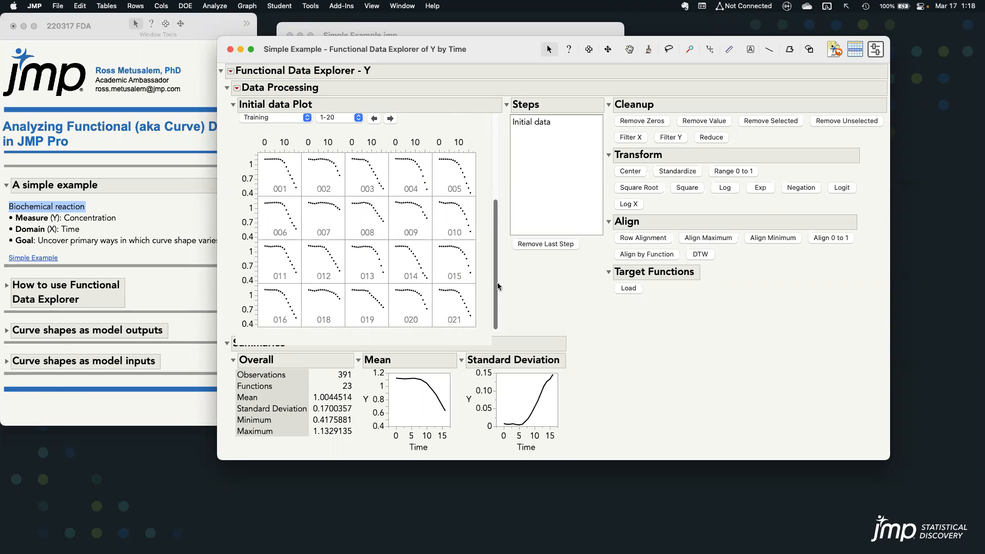
Fit a B-Splines model to the initial data
click(231, 70)
mouse_move(246, 96)
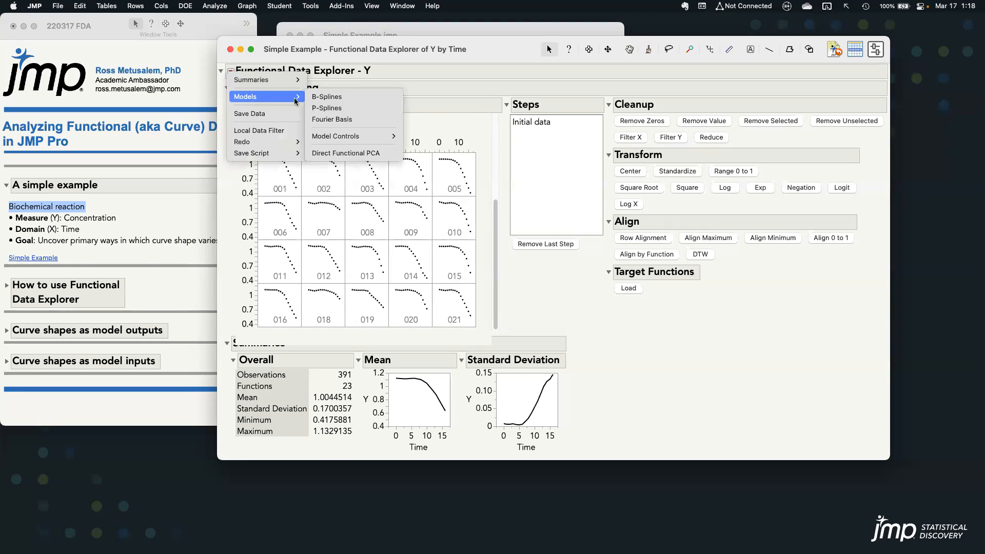
click(351, 97)
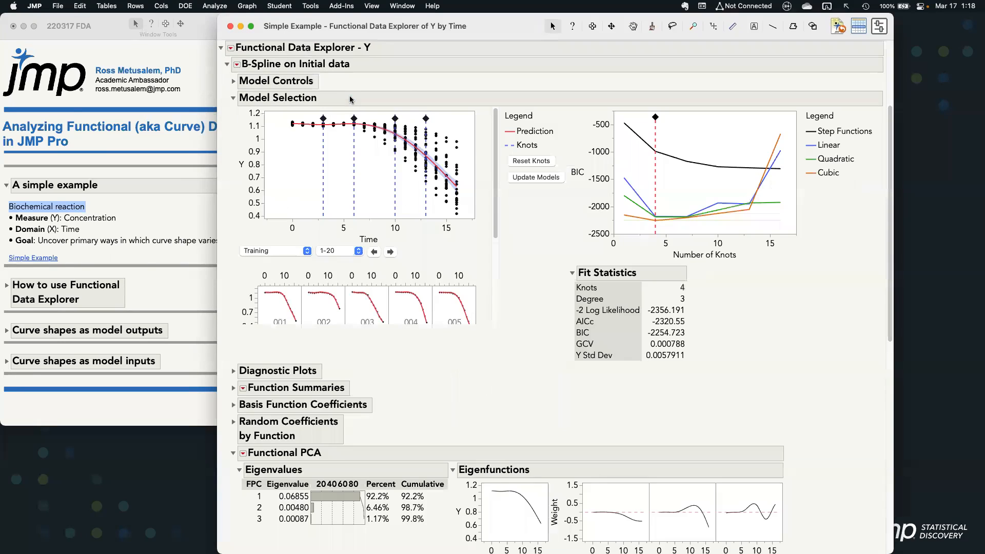
Examine the fitted B-spline curves of the individual batches, tracing the one for batch 001
drag(497, 132, 490, 207)
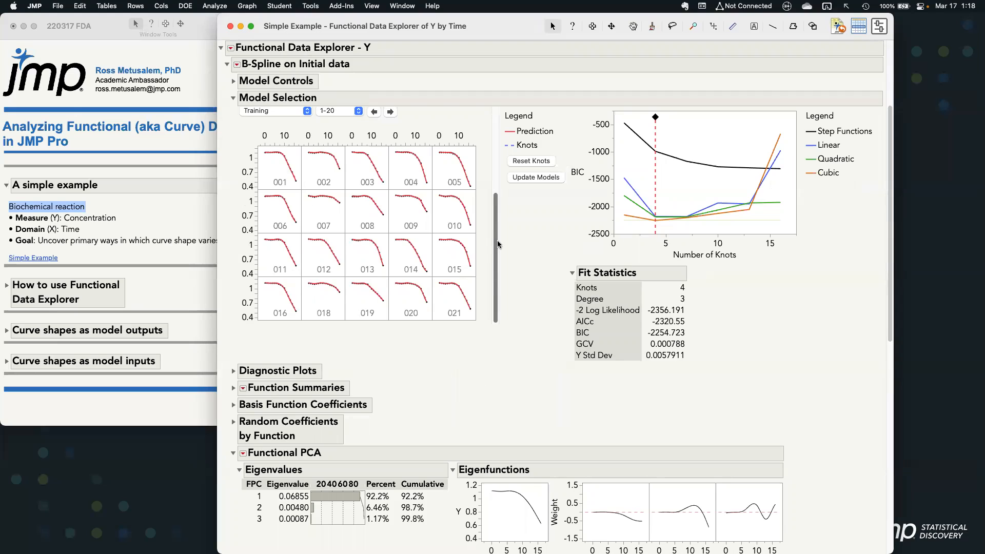
key(c)
drag(275, 155, 296, 182)
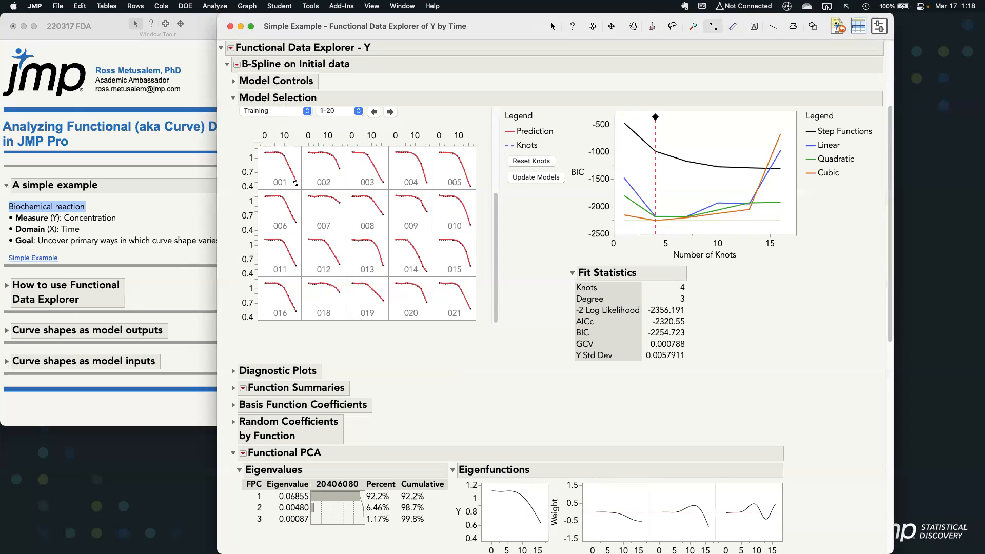
Collapse the B-spline Model Selection section and examine the Functional PCA eigenvalues and eigenfunctions
click(234, 101)
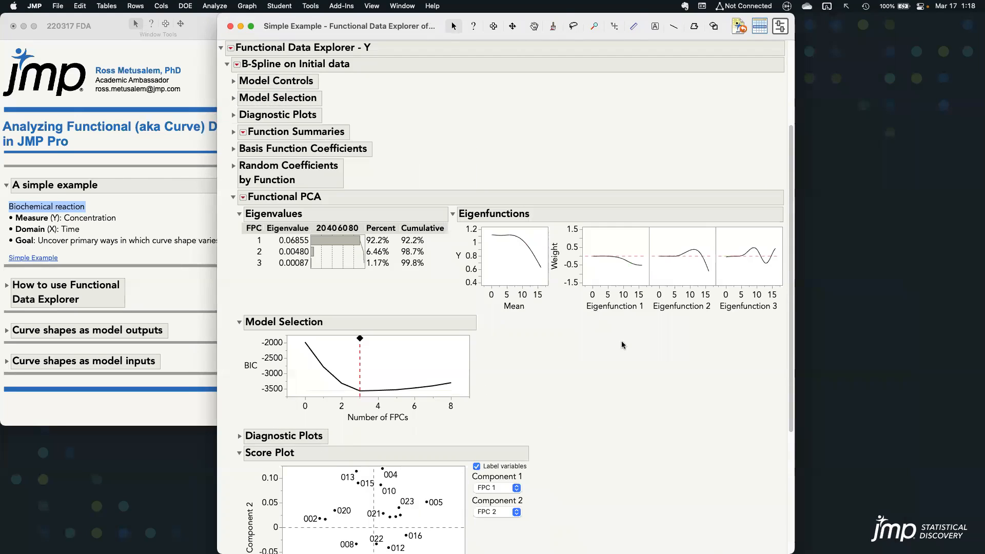
mouse_move(575, 334)
mouse_down()
mouse_move(769, 328)
mouse_move(770, 215)
mouse_move(585, 213)
mouse_move(564, 267)
mouse_move(577, 338)
mouse_up()
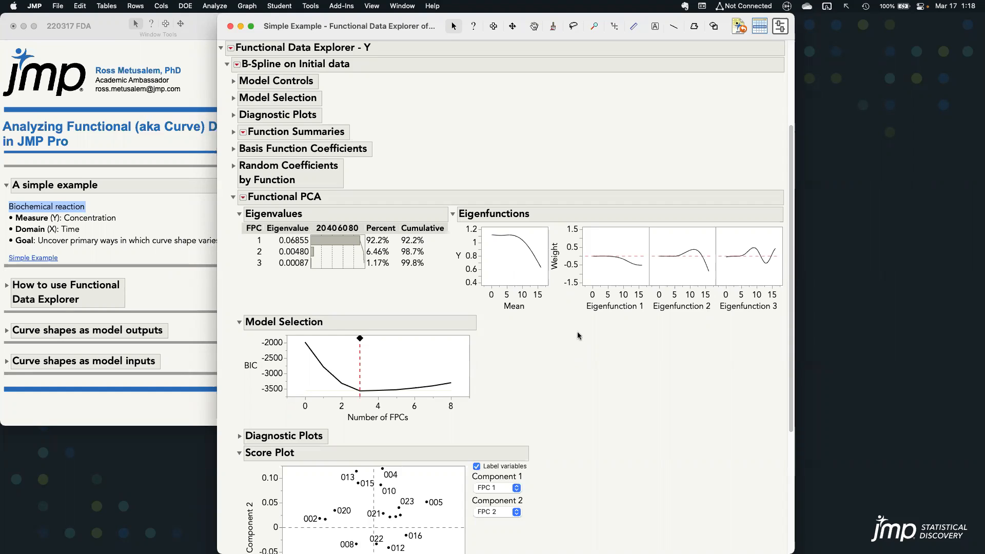
mouse_move(578, 333)
mouse_down()
mouse_move(775, 320)
mouse_move(778, 226)
mouse_move(585, 206)
mouse_move(567, 254)
mouse_move(578, 335)
mouse_up()
mouse_move(509, 331)
mouse_down()
mouse_move(548, 314)
mouse_move(539, 209)
mouse_move(451, 261)
mouse_move(515, 330)
mouse_up()
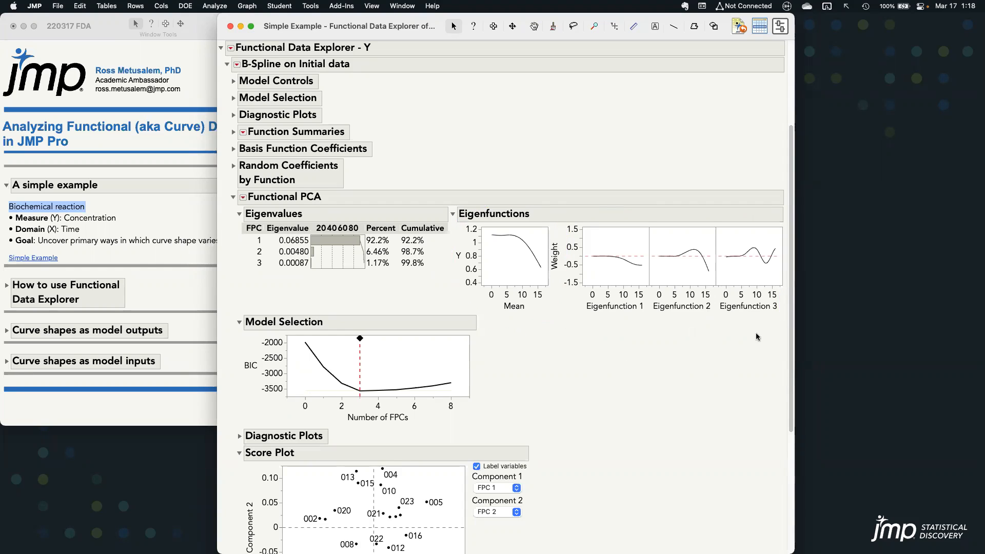
Shorten the report window, go to the Score Plot and pin batch 014's pop-up label beside the FPC Profiler
drag(720, 553, 720, 401)
drag(791, 226, 803, 368)
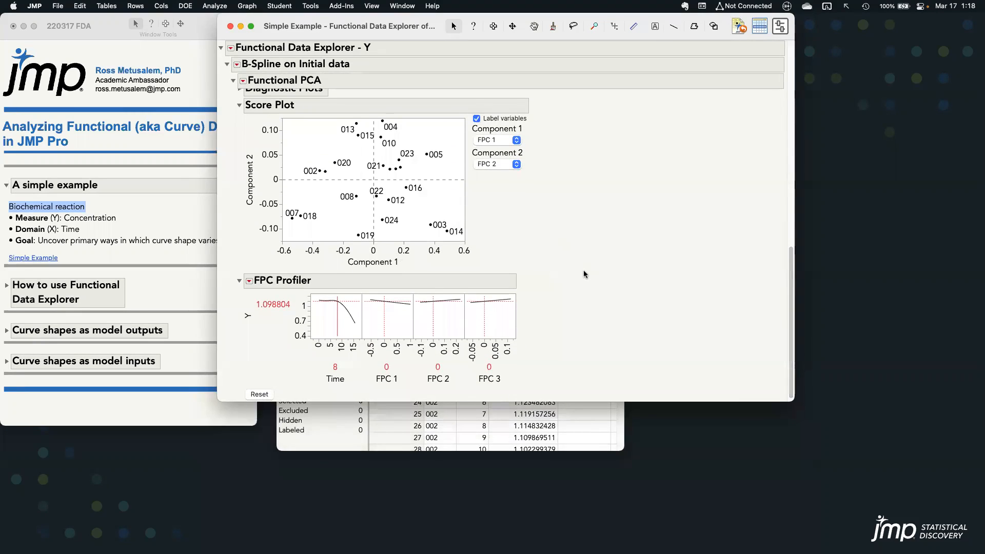
mouse_move(528, 254)
mouse_down()
mouse_move(412, 83)
mouse_move(237, 133)
mouse_move(264, 234)
mouse_up()
mouse_move(445, 235)
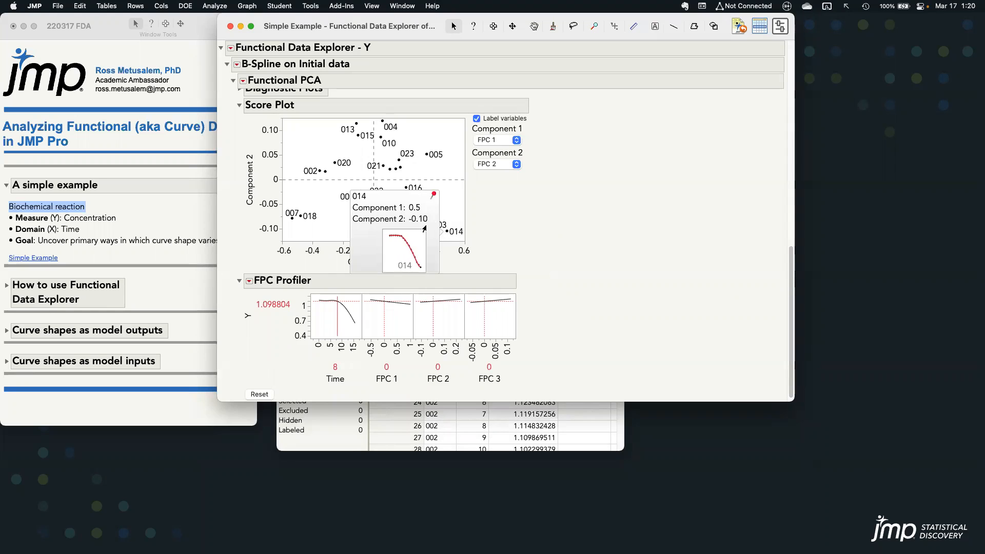
drag(419, 203, 276, 315)
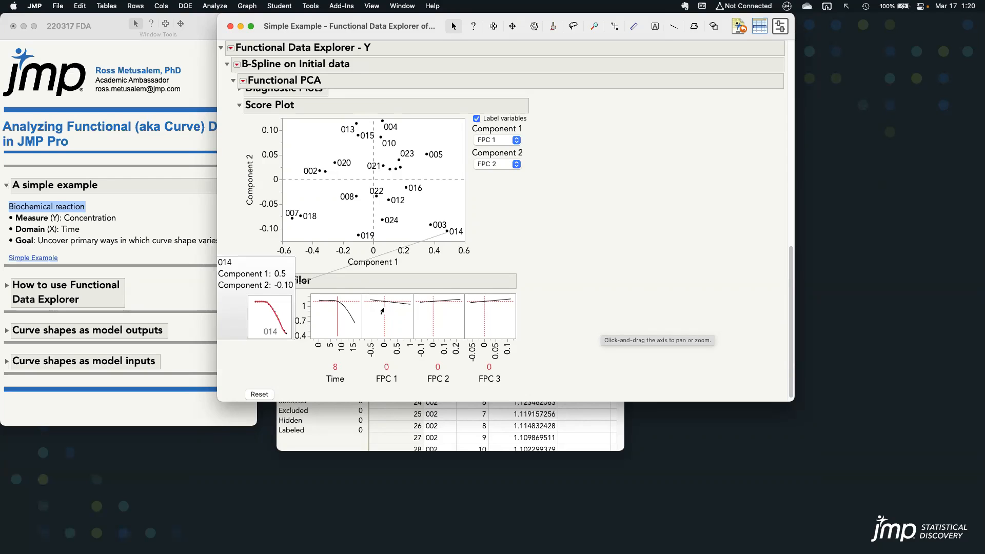
Set FPC 1 to 0.5 and FPC 2 to -0.1 in the FPC Profiler to reproduce batch 014's curve shape
mouse_move(382, 310)
mouse_down()
mouse_move(405, 316)
mouse_move(370, 316)
mouse_up()
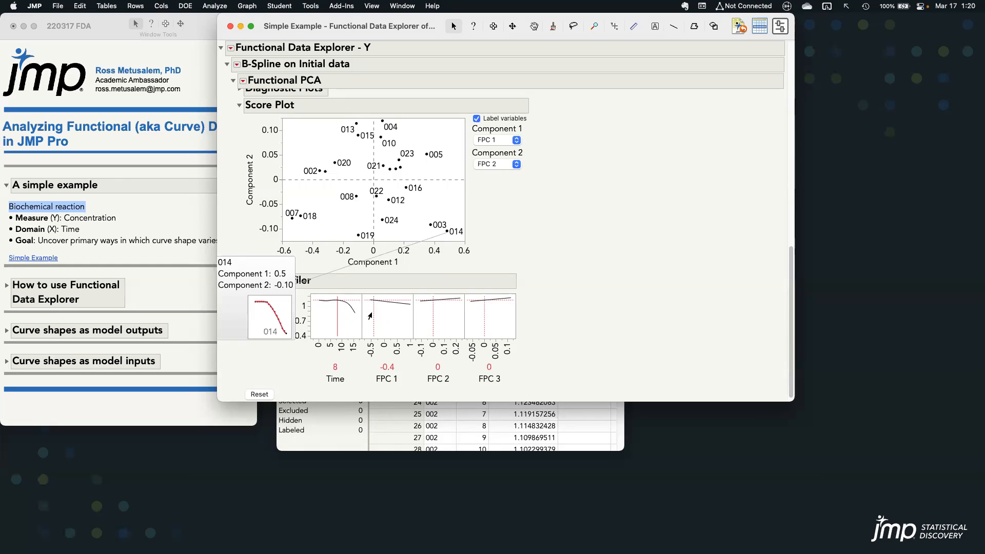
drag(370, 316, 378, 318)
click(388, 366)
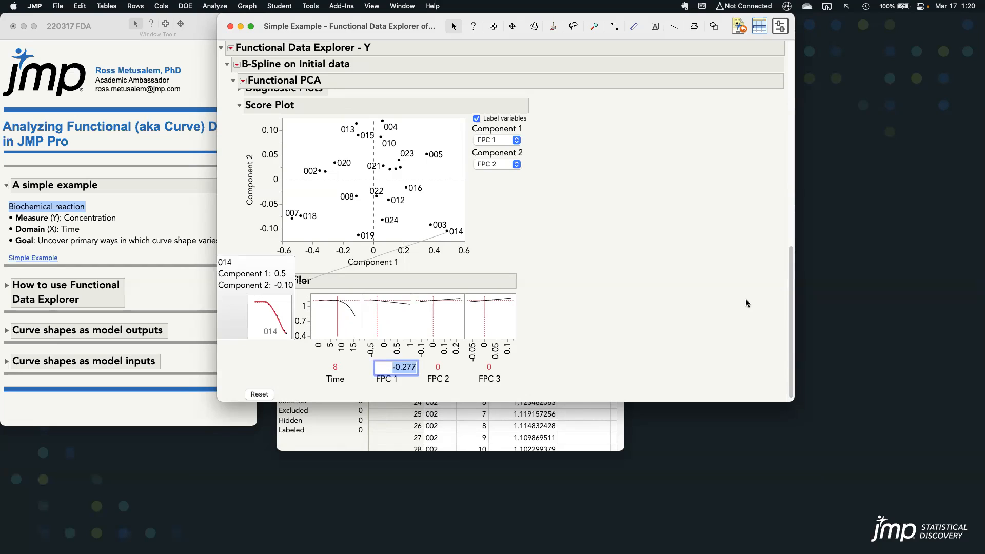
text(0.5)
key(Return)
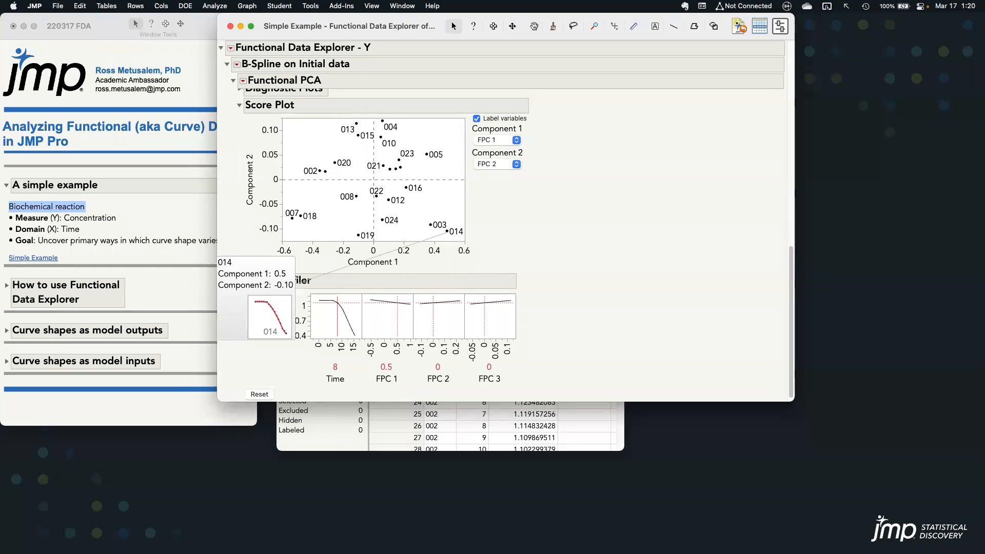
mouse_move(271, 285)
click(438, 368)
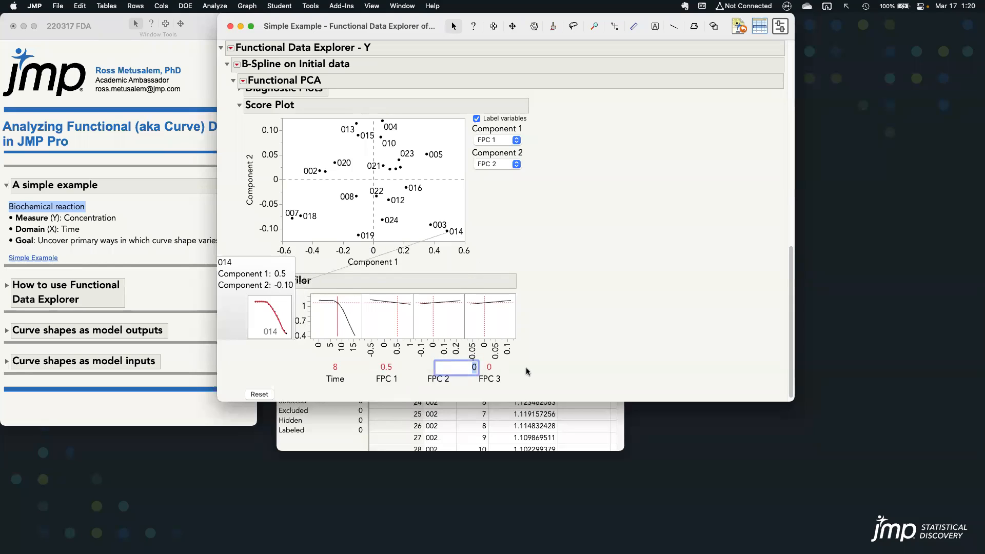
key(Return)
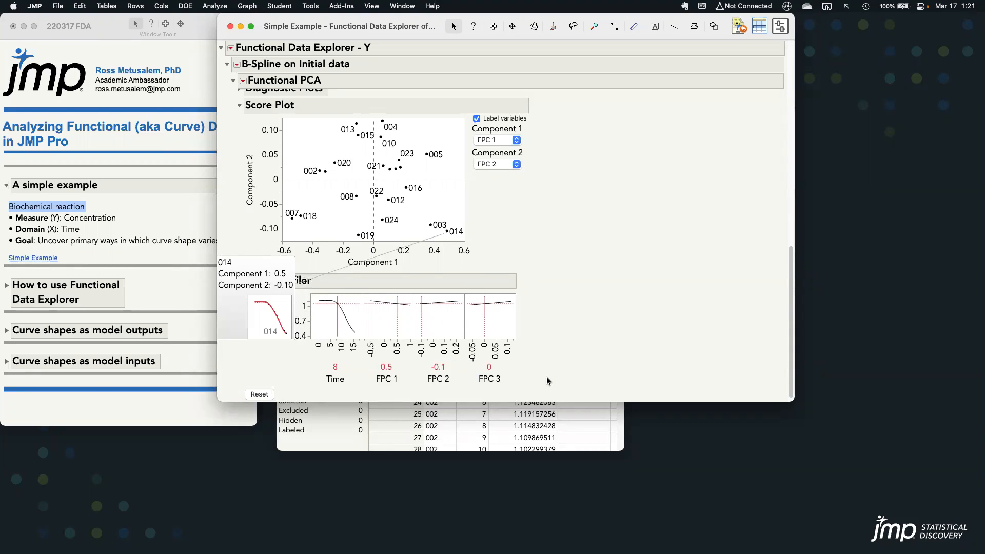
Replace batch 014's pinned label with batch 002's pop-up label from the Score Plot, placed beside the FPC Profiler
mouse_move(366, 394)
mouse_down()
mouse_move(418, 358)
mouse_move(472, 358)
mouse_move(461, 357)
mouse_up()
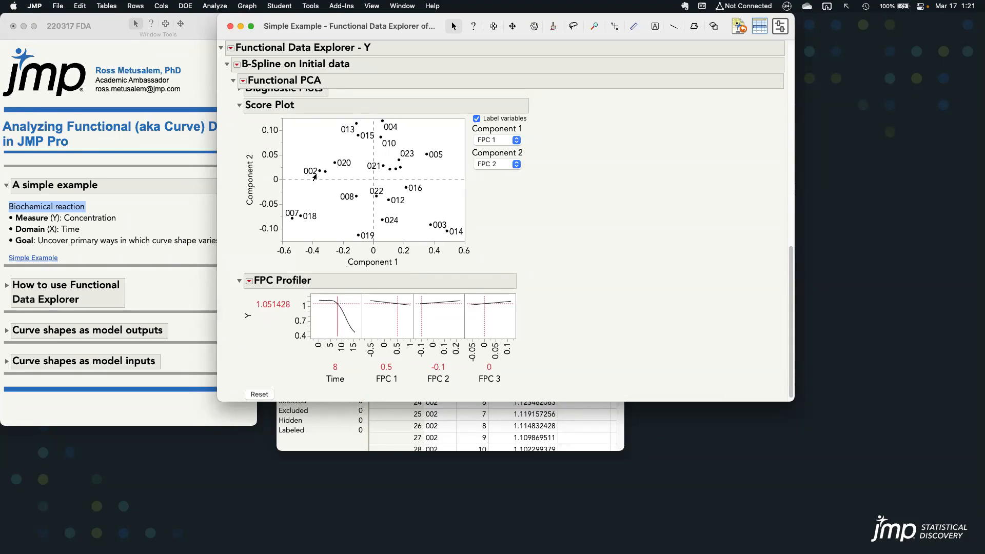
mouse_move(320, 171)
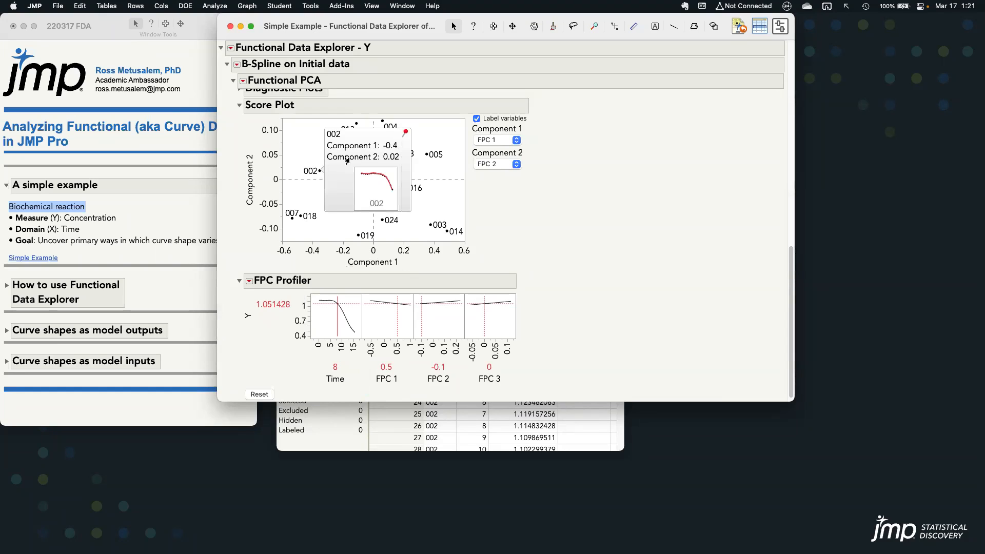
click(405, 134)
drag(380, 136, 270, 308)
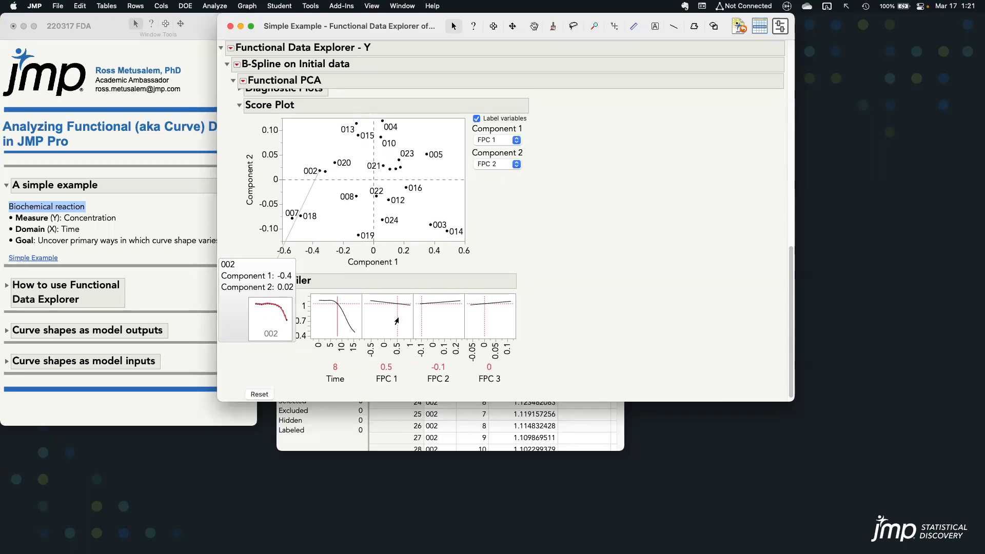
Set FPC 1 to -0.4 and FPC 2 to 0.02 in the FPC Profiler to reproduce batch 002's curve shape, and close its label
drag(397, 321, 374, 318)
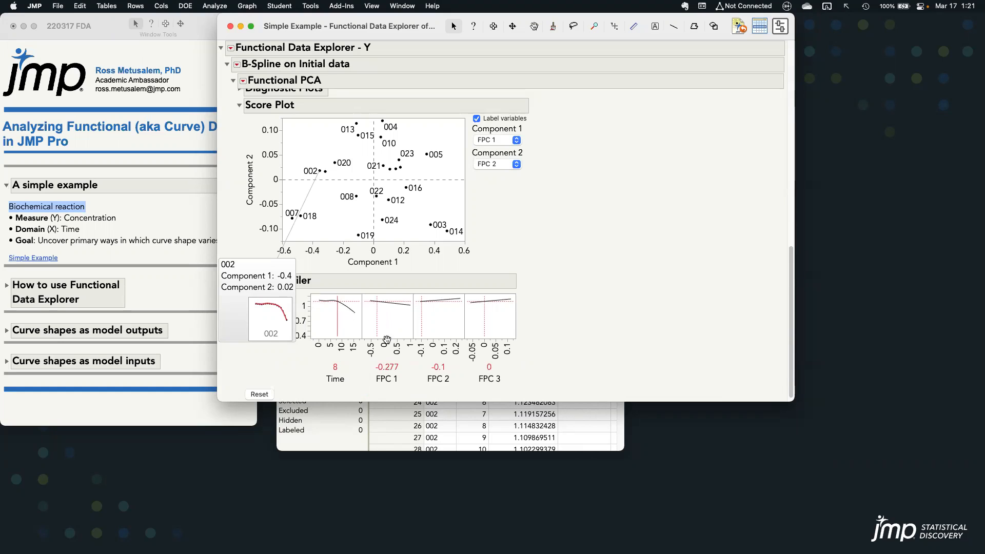
click(389, 368)
text(-0.4)
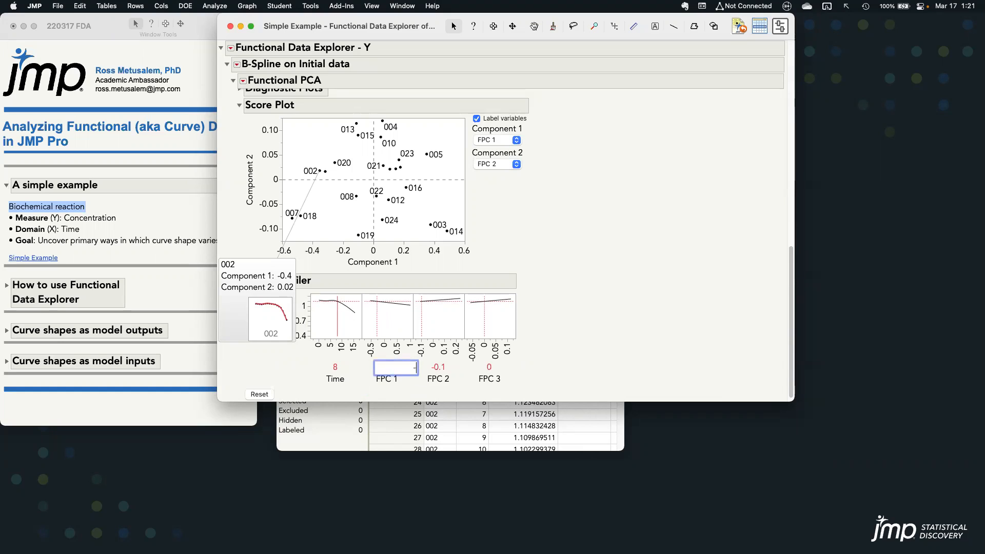
key(Return)
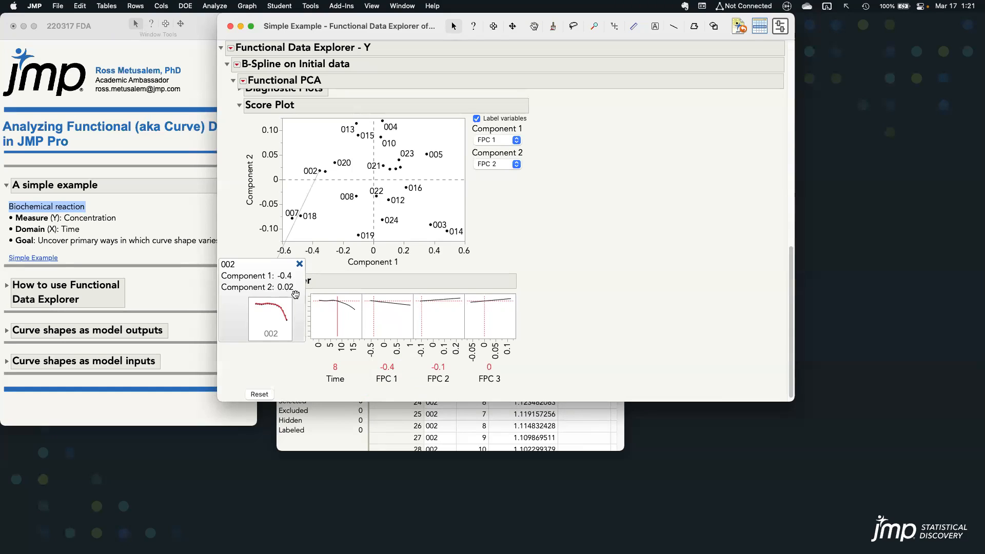
click(459, 368)
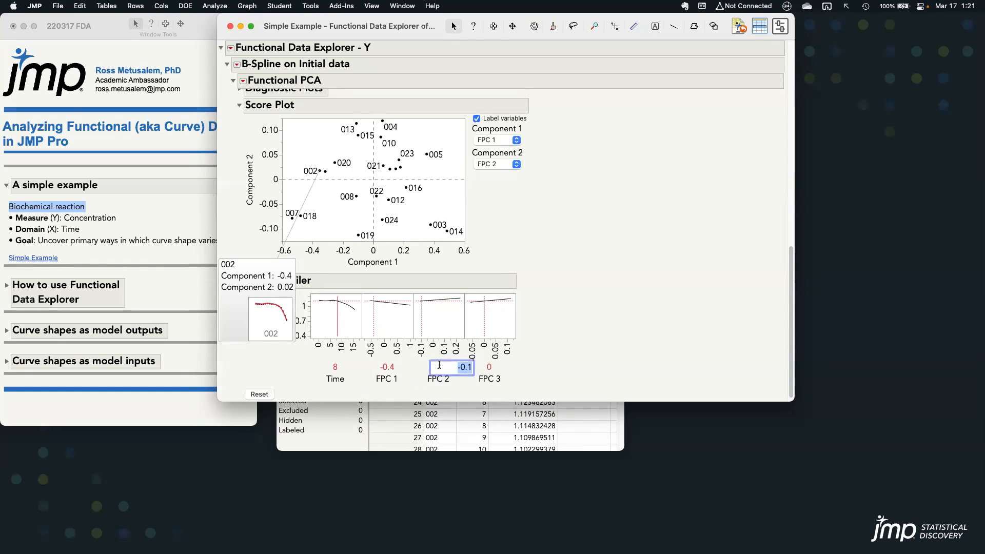
text(0.02)
key(Return)
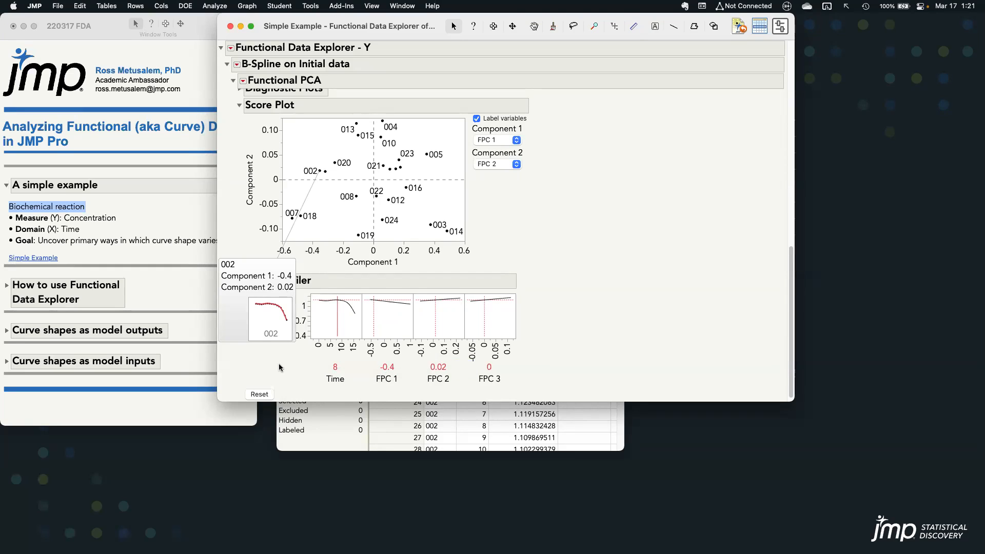
mouse_move(285, 285)
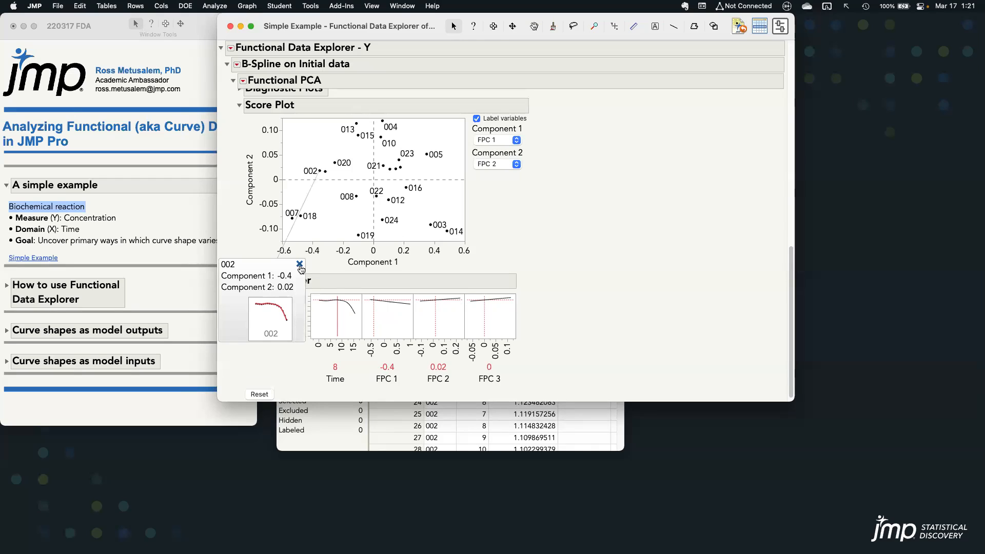
click(299, 265)
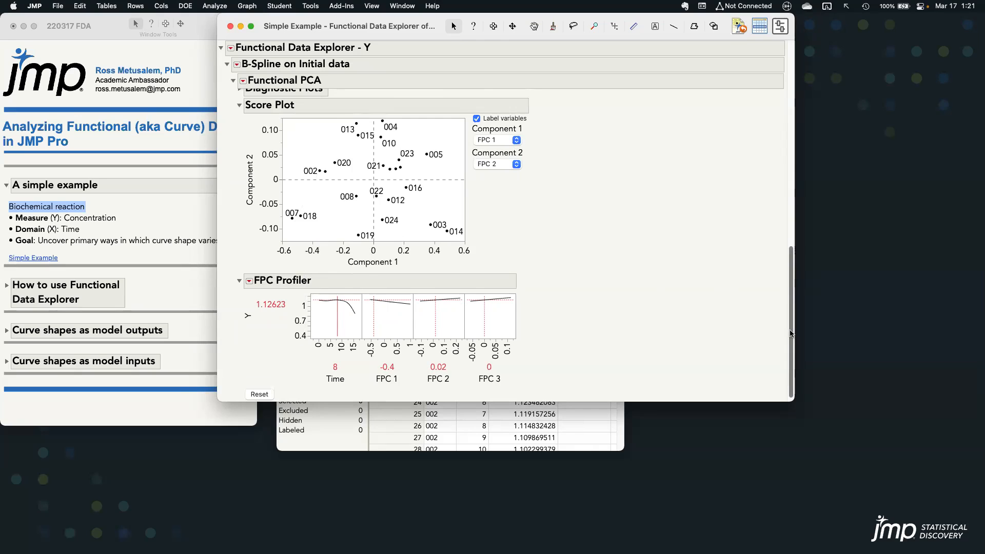
Expand the Function Summaries section and examine each batch's FPC scores
scroll(792, 323, up, 2)
drag(791, 323, 783, 192)
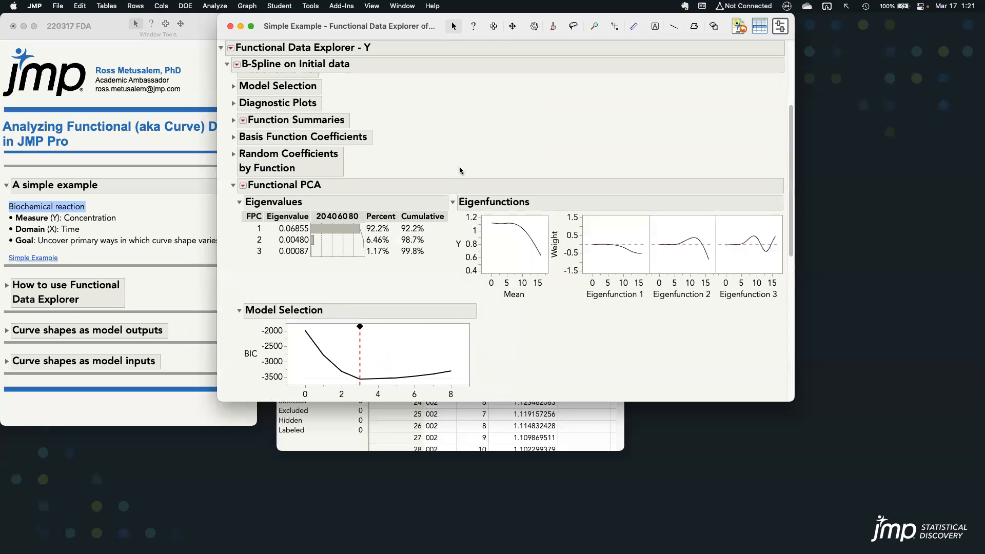
click(234, 122)
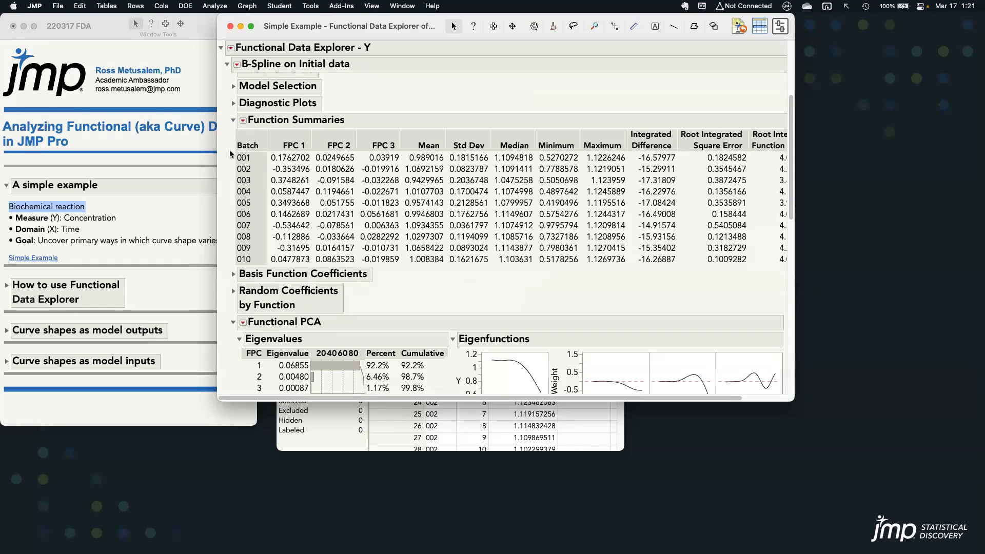
drag(232, 163, 401, 174)
Close the Simple Example report and data table, and switch the outline from the simple example to How to use Functional Data Explorer
click(230, 27)
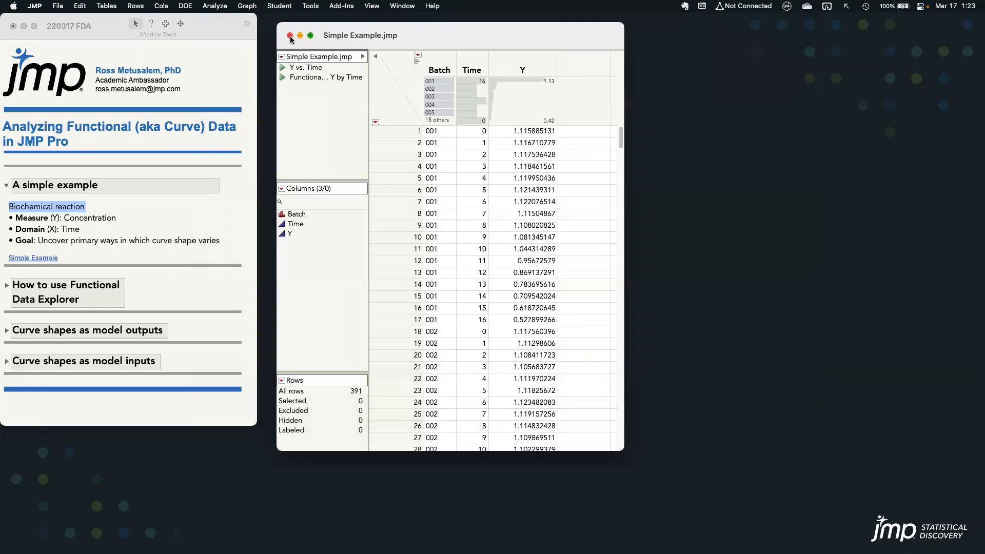
click(285, 32)
click(6, 185)
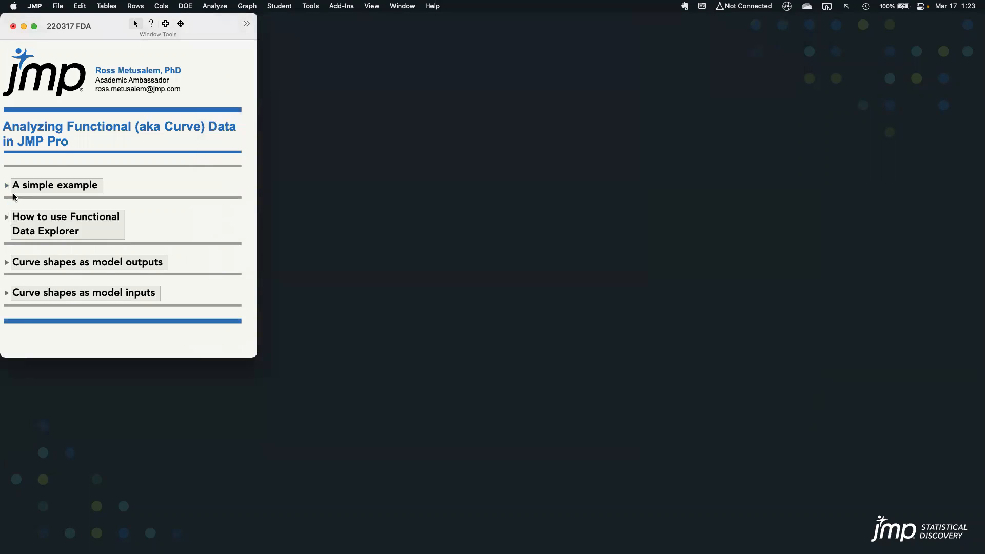
click(6, 218)
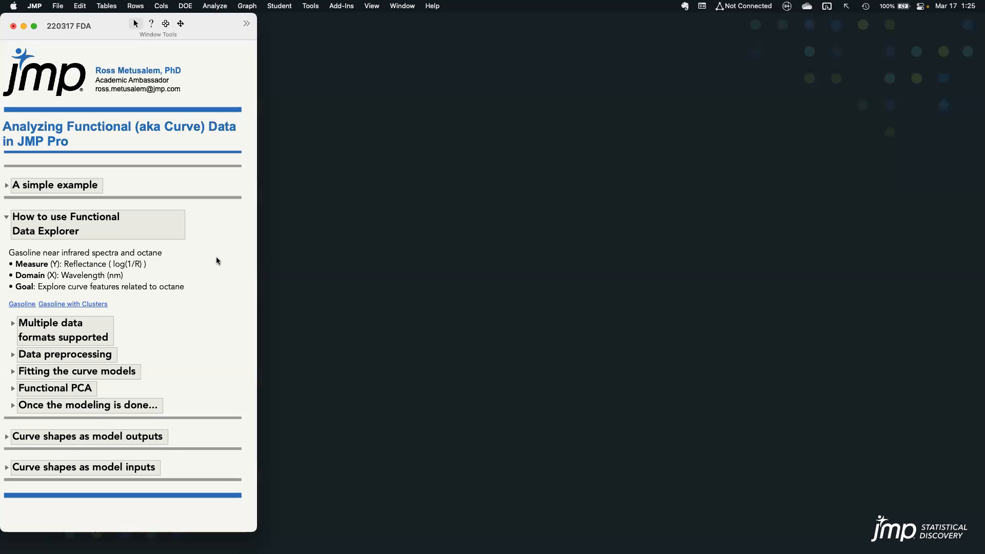
Highlight the gasoline near infrared spectra description and open the Gasoline data table beside the outline
triple_click(107, 252)
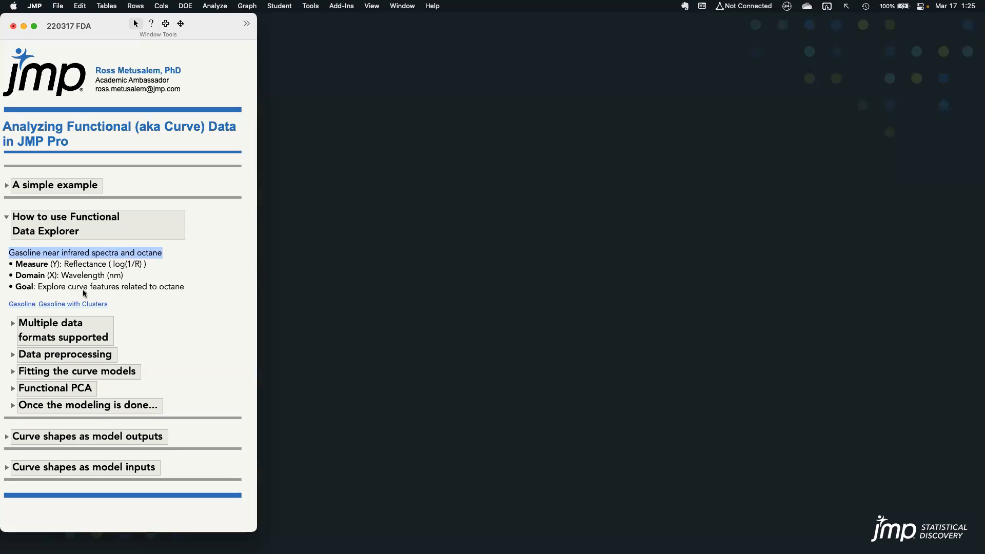
click(21, 304)
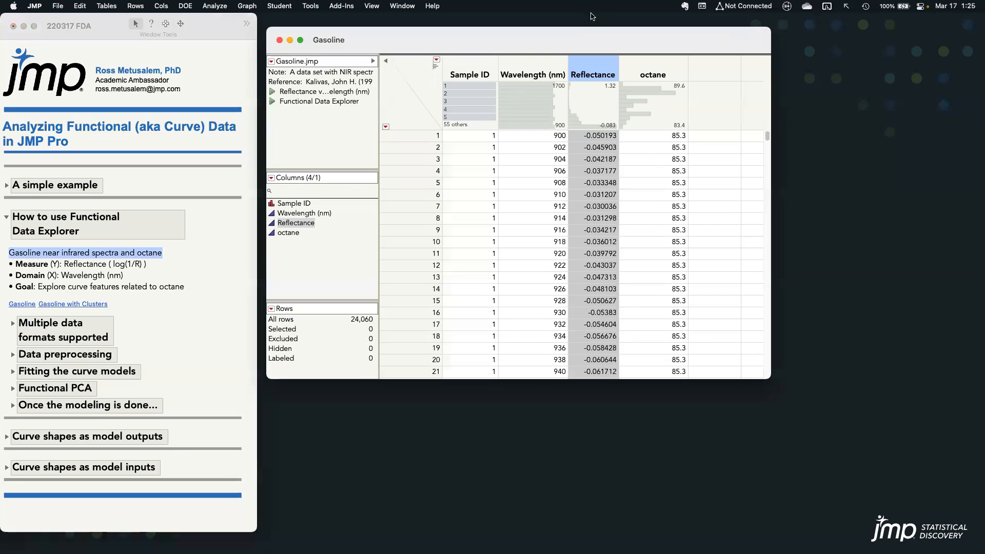
drag(556, 39, 561, 33)
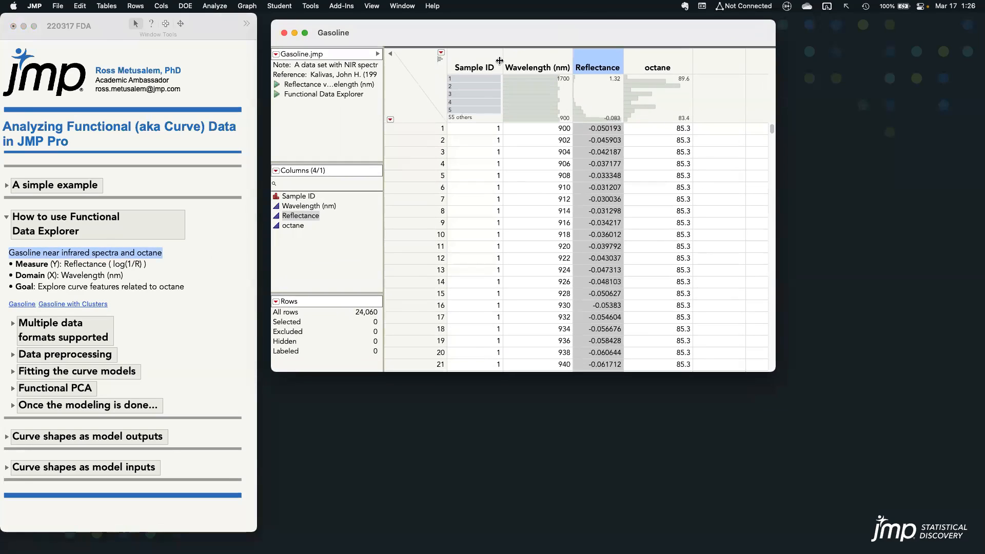
Examine sample 1's rows and the Wavelength and octane columns, and highlight the octane goal in the outline
click(485, 79)
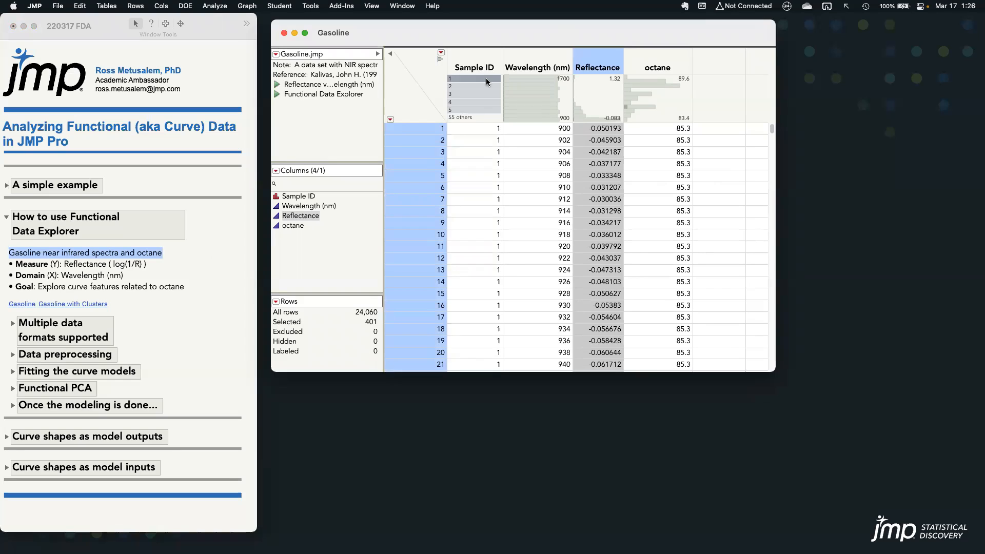
click(544, 62)
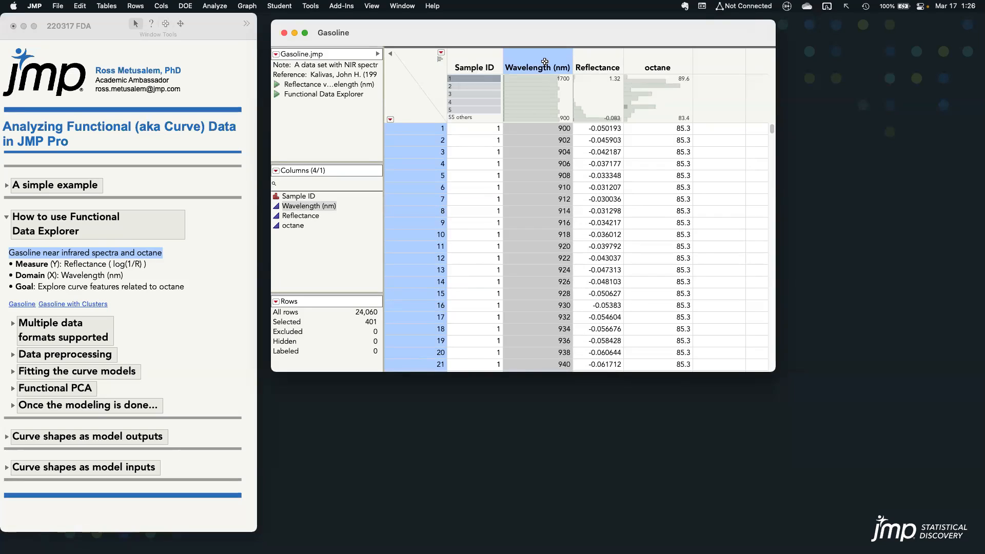
click(658, 61)
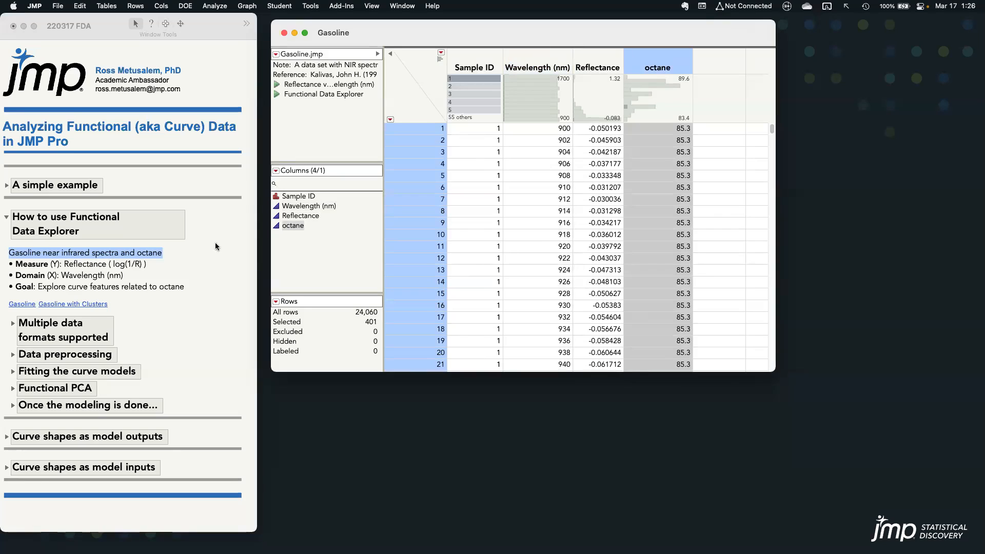
click(174, 288)
click(174, 289)
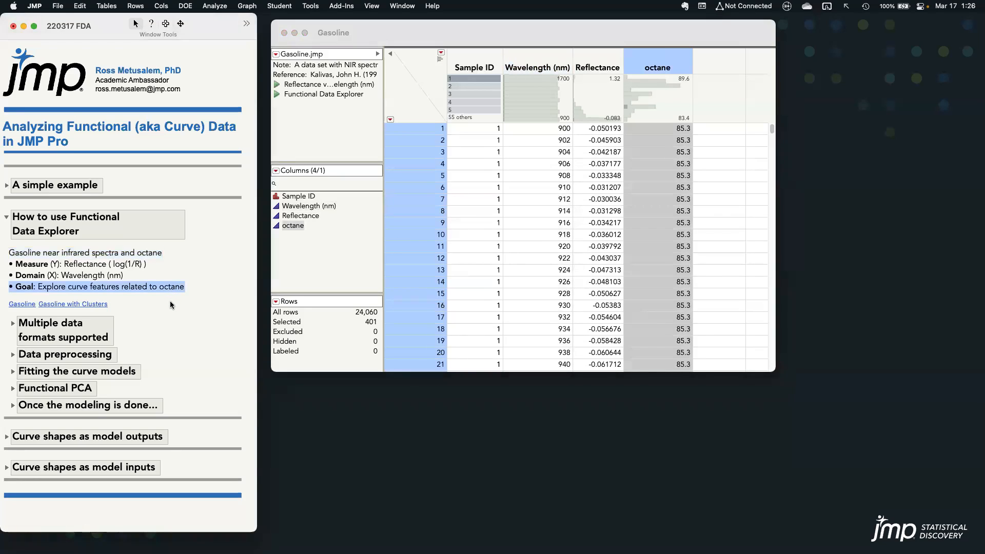
Plot Reflectance vs. Wavelength with the saved script and inspect the peaks near 1150 and 1390 nm with crosshairs
click(277, 88)
click(277, 88)
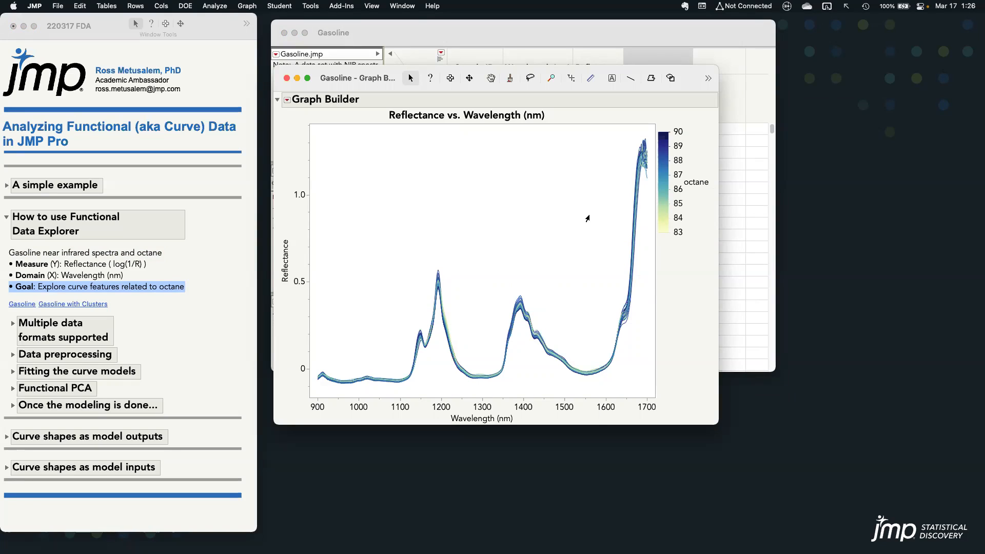
click(571, 80)
drag(415, 264, 420, 332)
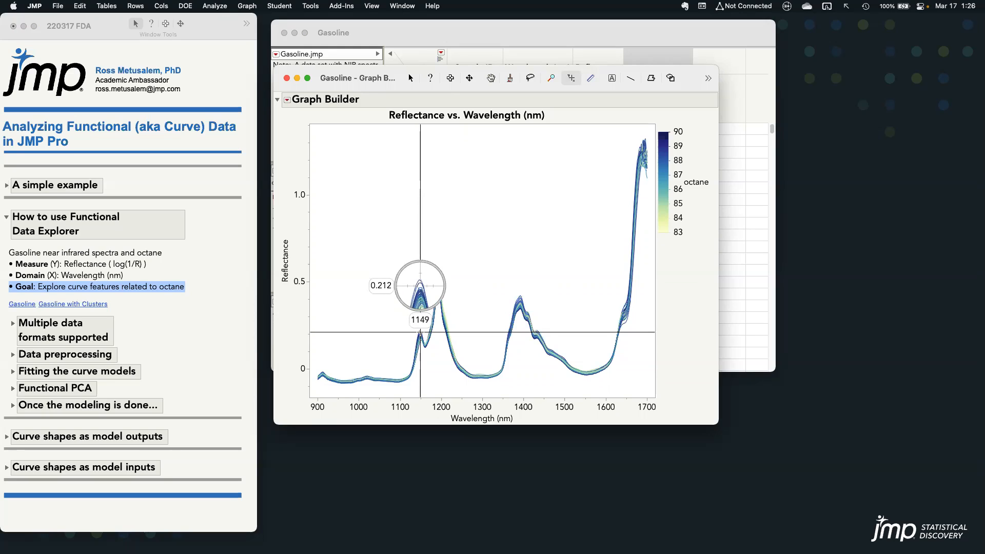
drag(420, 332, 518, 303)
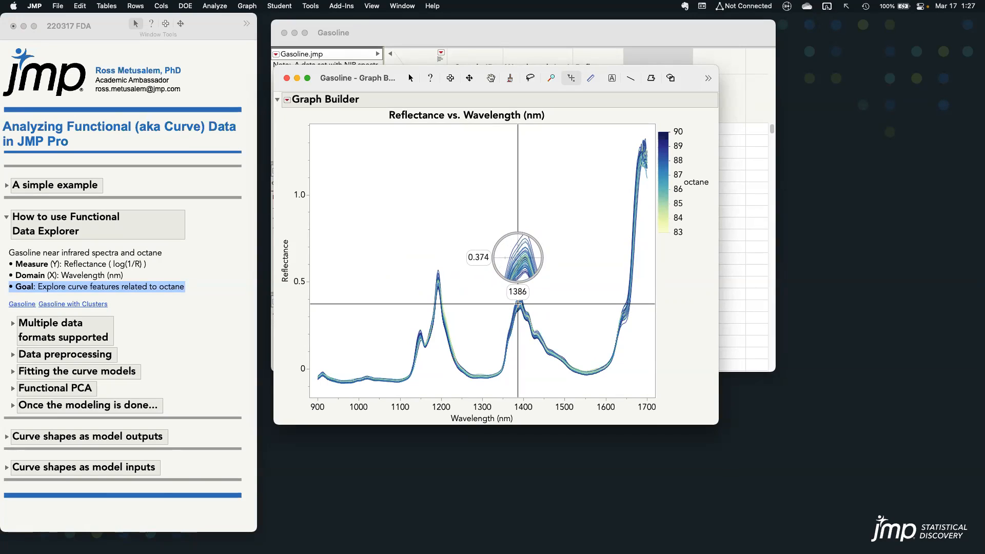
drag(518, 303, 517, 303)
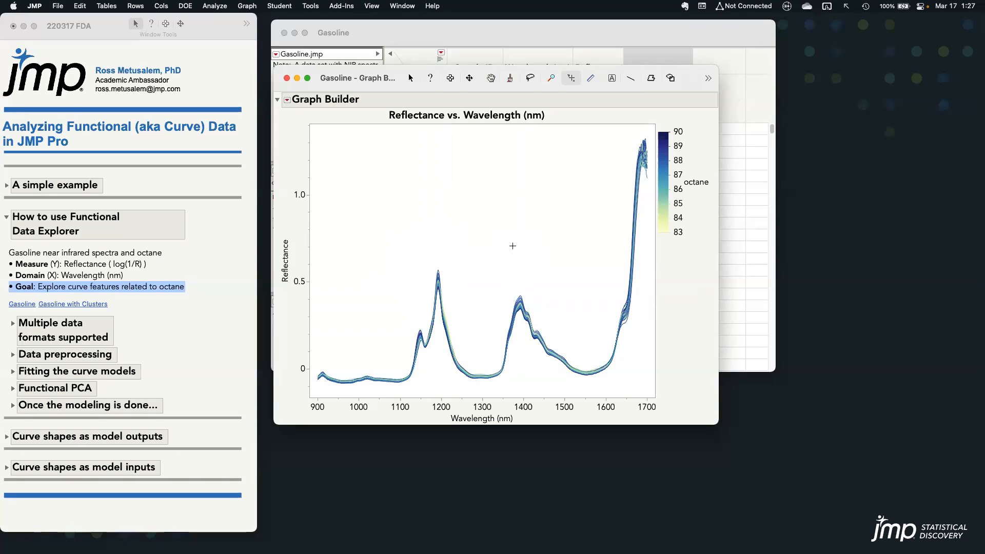
key(a)
Open the Gasoline with Clusters data table, briefly select the rows of cluster 1 and clear the selection
click(95, 305)
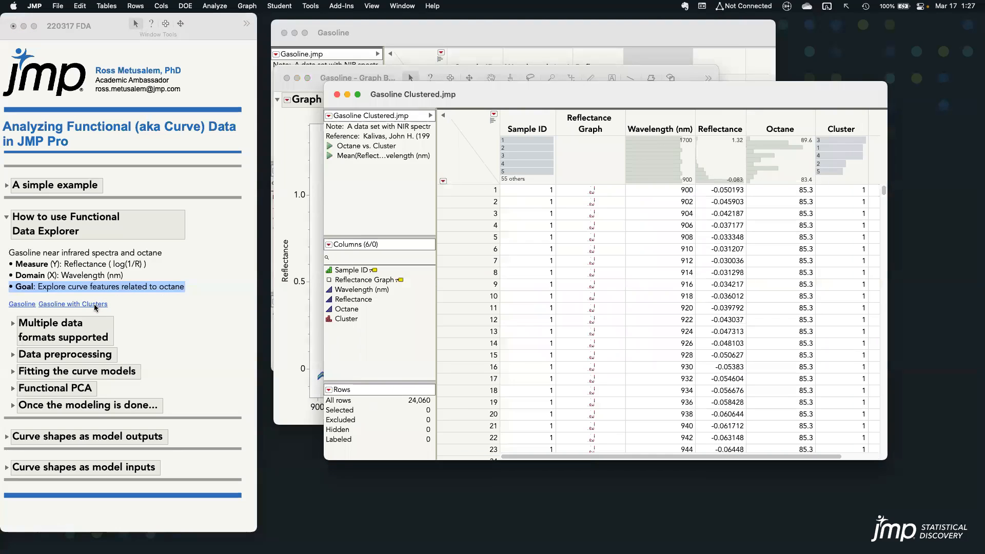
drag(522, 97, 381, 95)
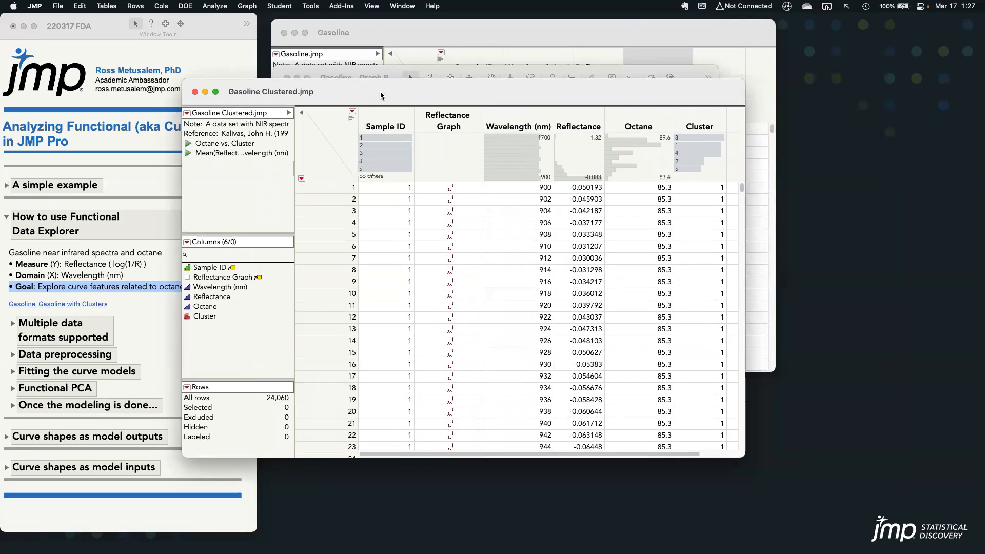
click(687, 144)
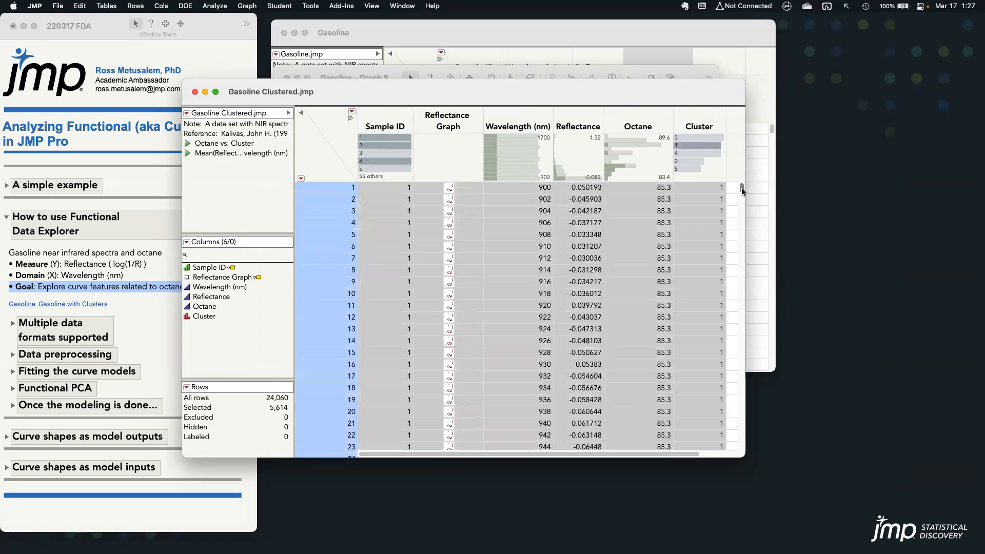
mouse_move(741, 191)
mouse_down()
mouse_move(743, 210)
mouse_move(741, 185)
mouse_up()
click(331, 161)
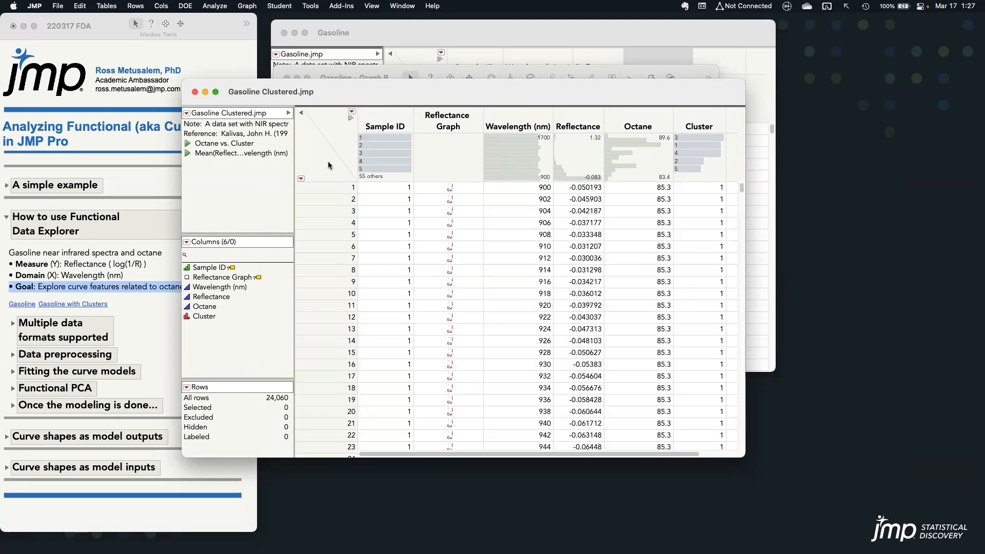
Plot Mean(Reflectance) vs. Wavelength by cluster with the saved script, enlarge the graph and inspect the peak near 1700 nm
click(188, 154)
drag(403, 122, 177, 68)
drag(395, 320, 559, 434)
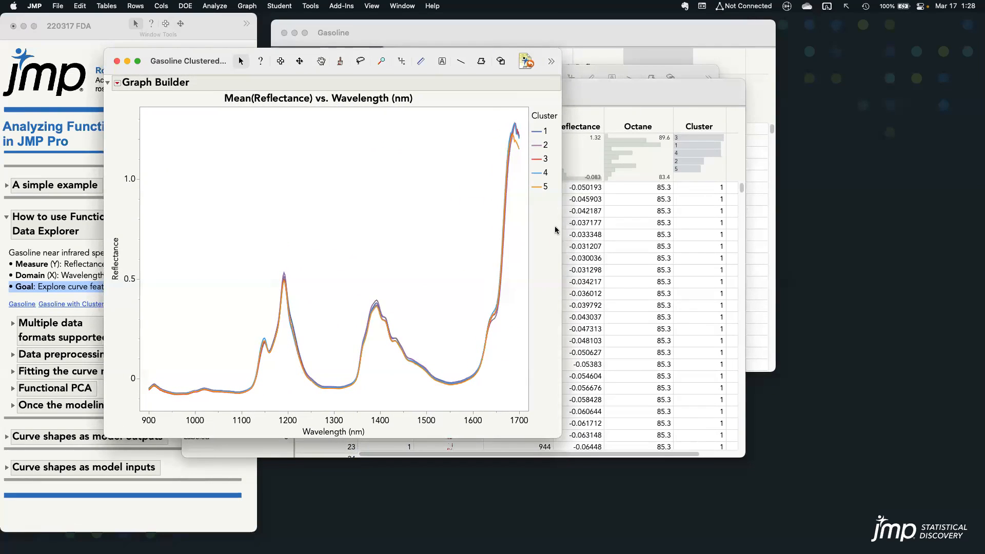
key(c)
key(c)
drag(479, 149, 518, 134)
Plot Octane vs. Cluster with the saved script, mark clusters 2 and 4, and show it beside the mean reflectance graph
click(580, 99)
click(193, 144)
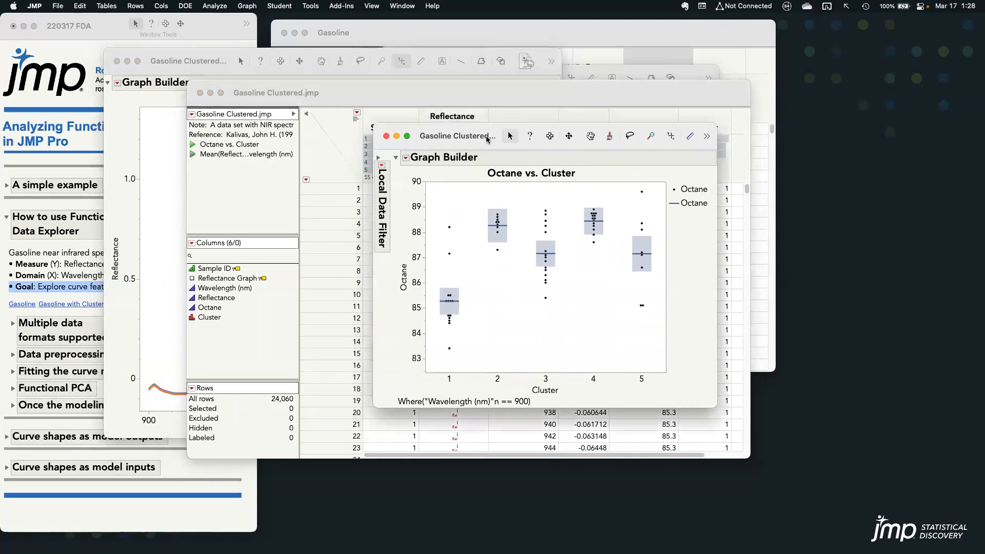
drag(486, 138, 682, 67)
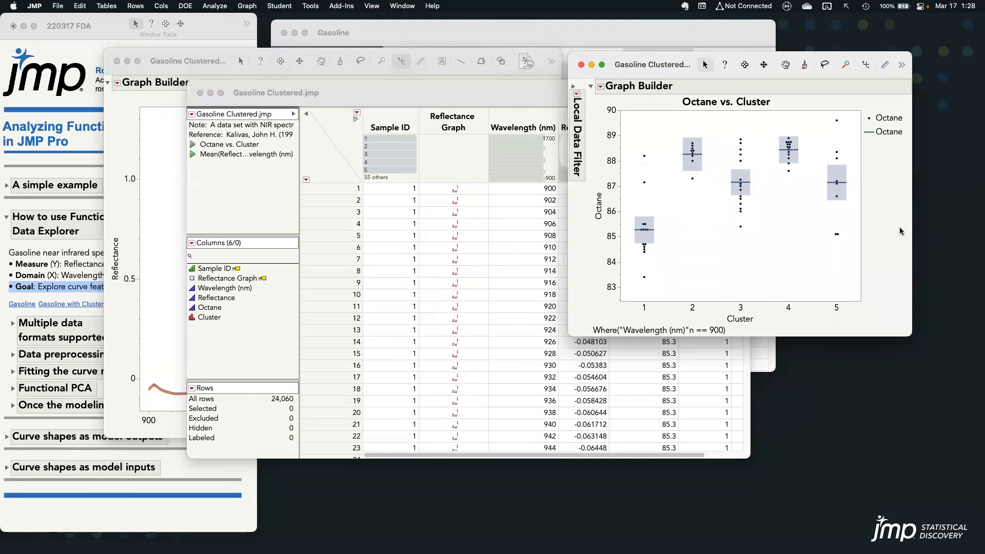
mouse_move(671, 195)
mouse_down()
mouse_move(716, 177)
mouse_move(694, 128)
mouse_move(684, 189)
mouse_up()
mouse_move(773, 176)
mouse_down()
mouse_move(809, 138)
mouse_move(770, 143)
mouse_move(775, 177)
mouse_up()
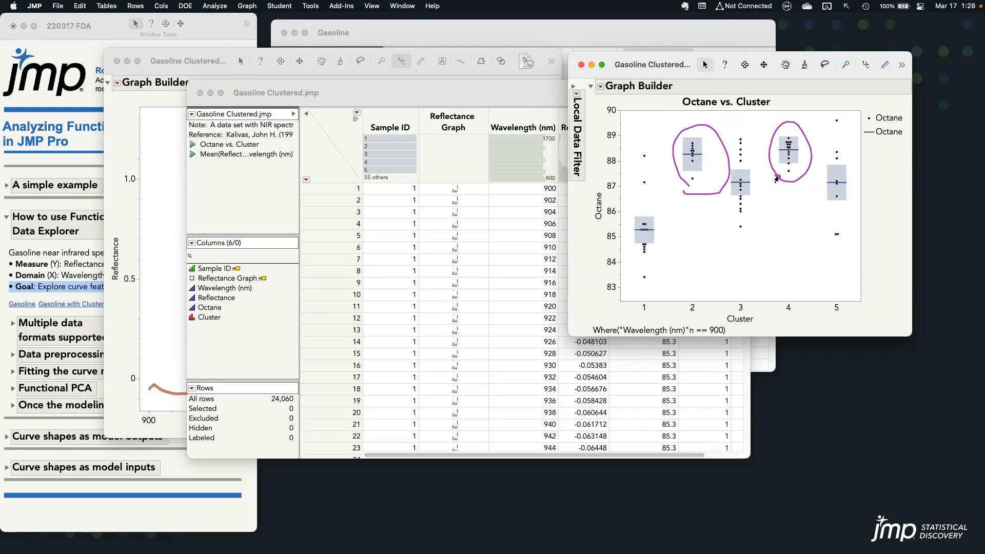
click(197, 65)
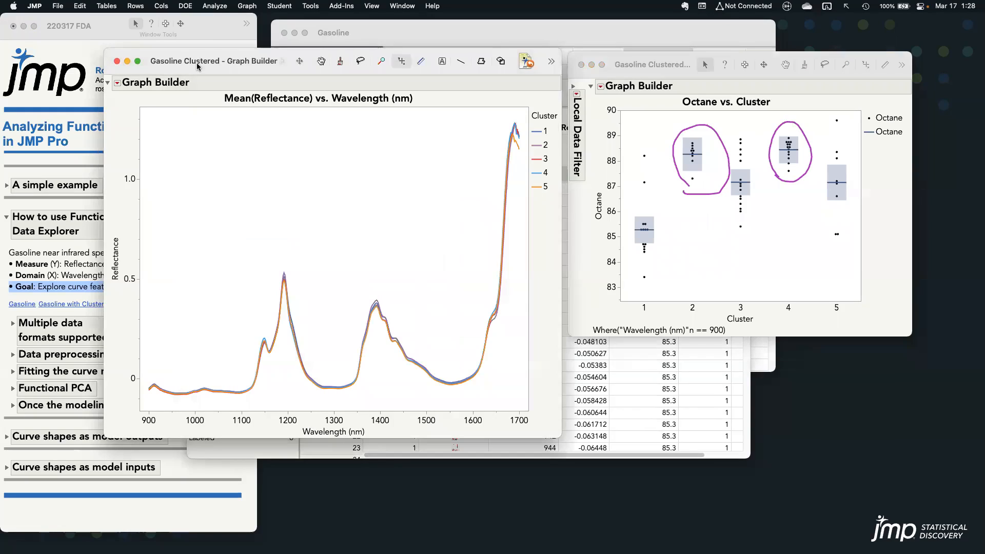
Highlight clusters 2 and 4 in the mean reflectance graph, inspect their peaks near 1149 and 1700 nm with crosshairs, and clear the drawn circles
click(536, 145)
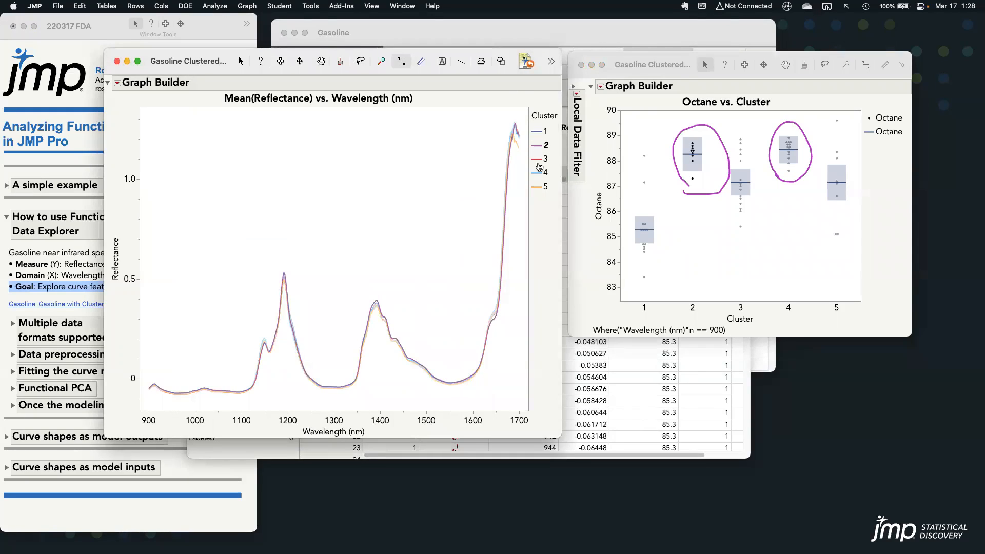
shift+click(536, 173)
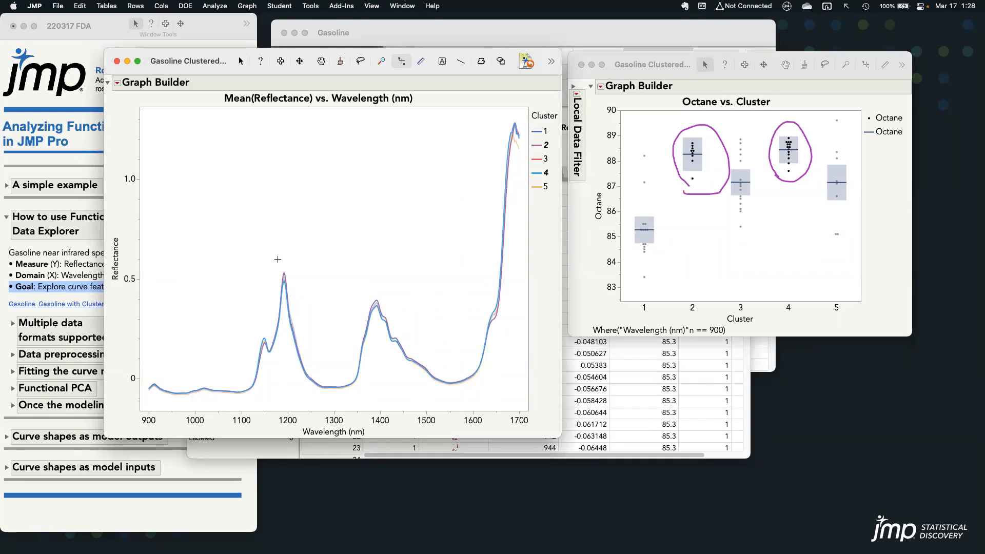
drag(259, 266, 264, 338)
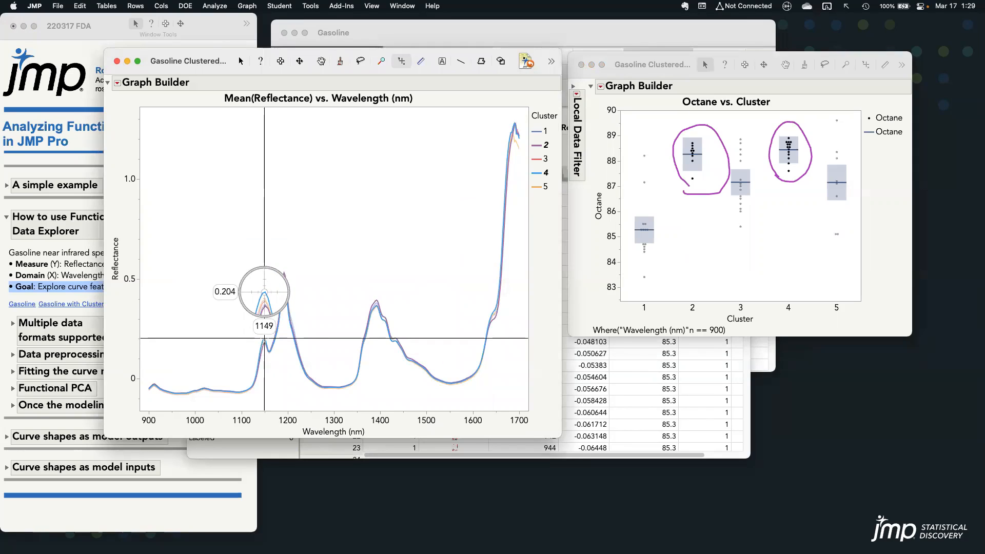
drag(264, 338, 514, 125)
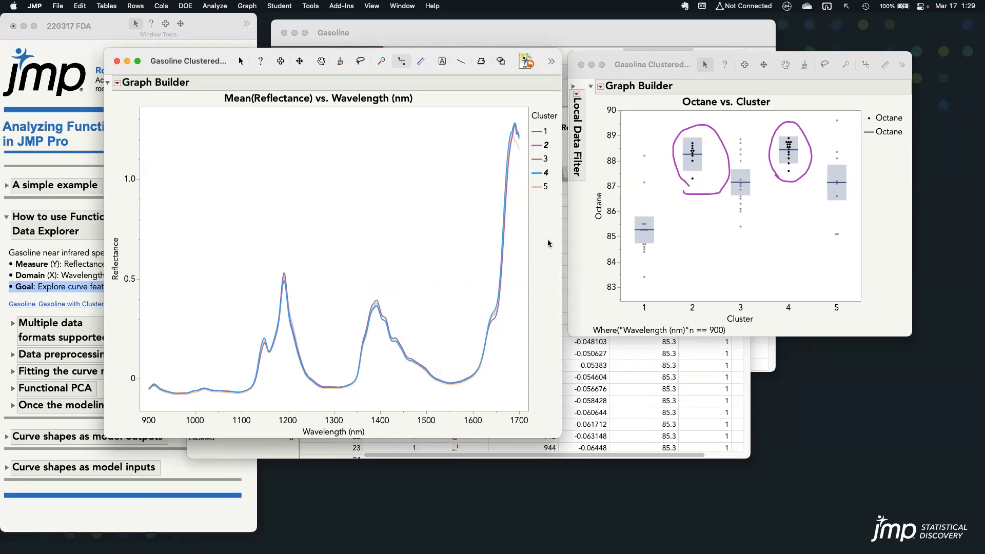
key(Escape)
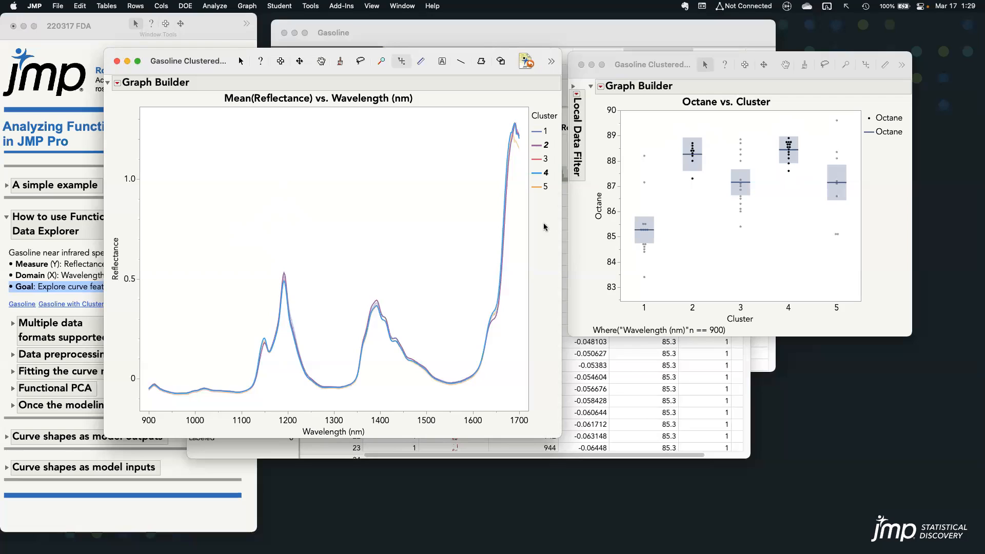
Close the three open graphs and the Gasoline Clustered table, and clear the octane column selection in the Gasoline table
click(582, 64)
click(117, 61)
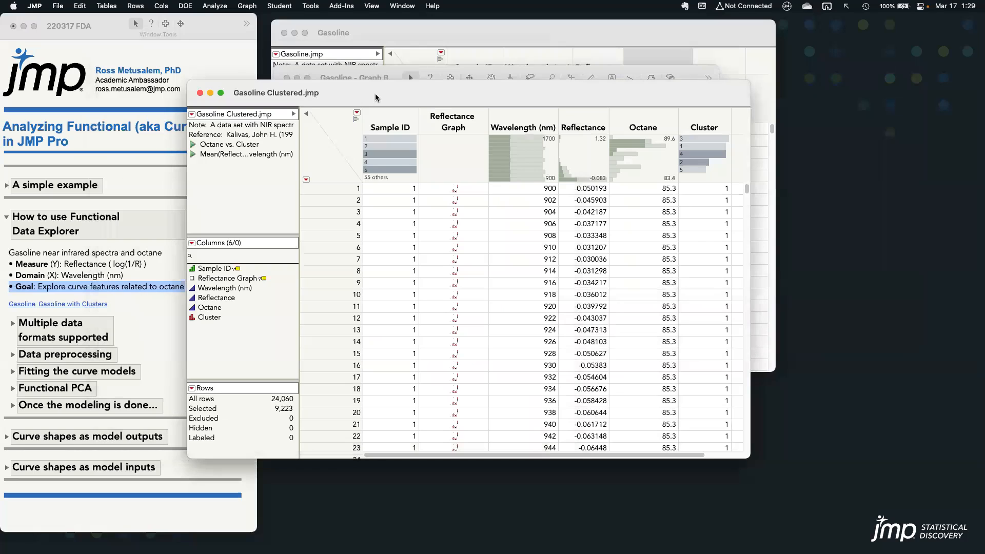
click(200, 94)
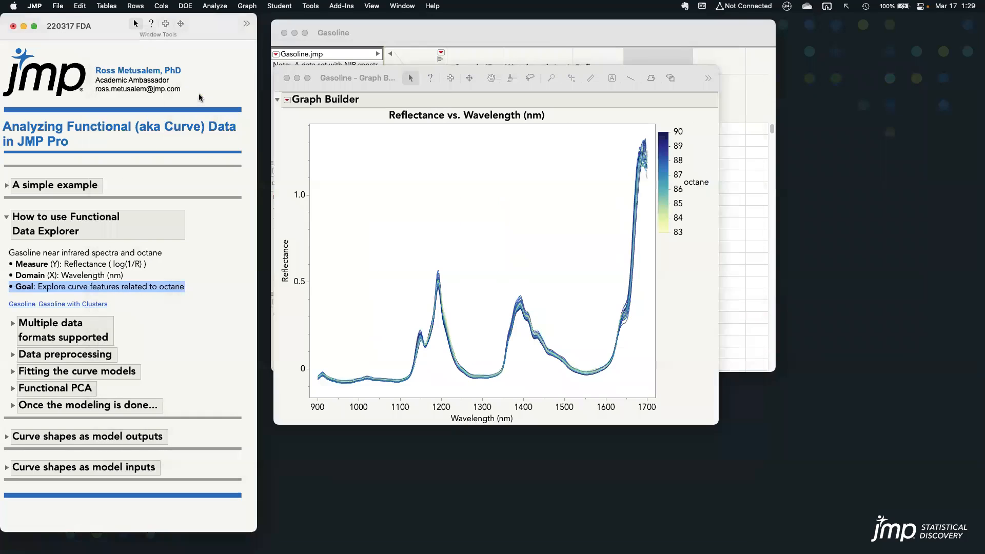
click(287, 77)
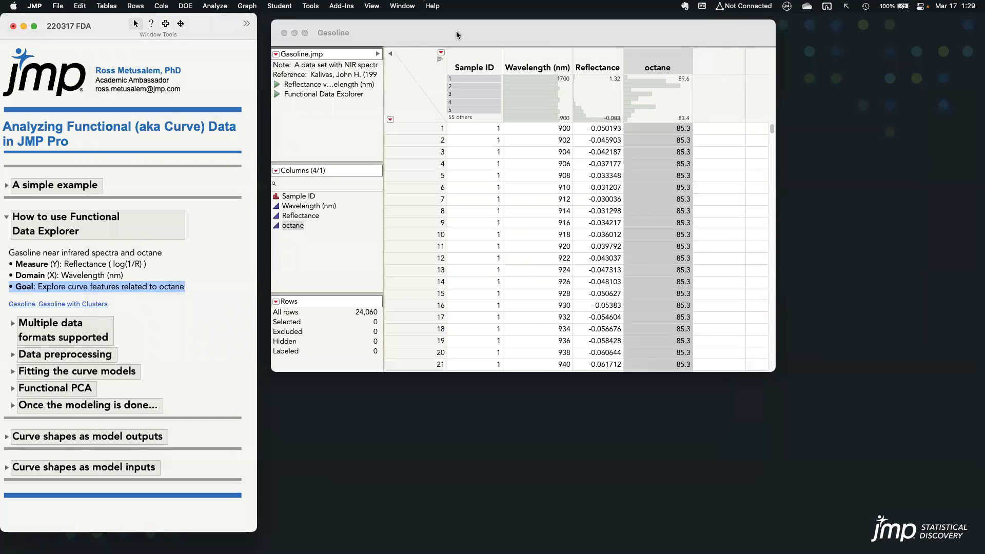
drag(457, 31, 457, 33)
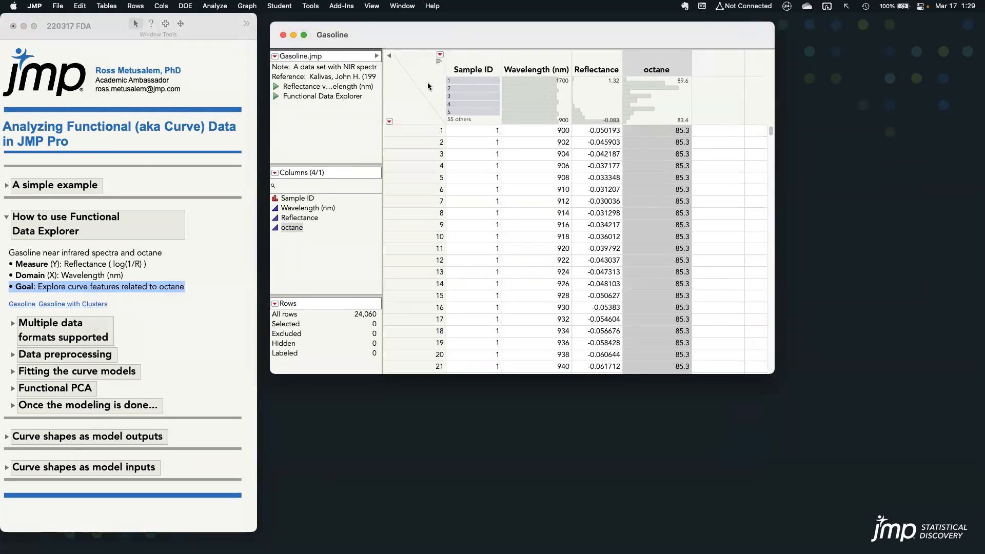
click(414, 107)
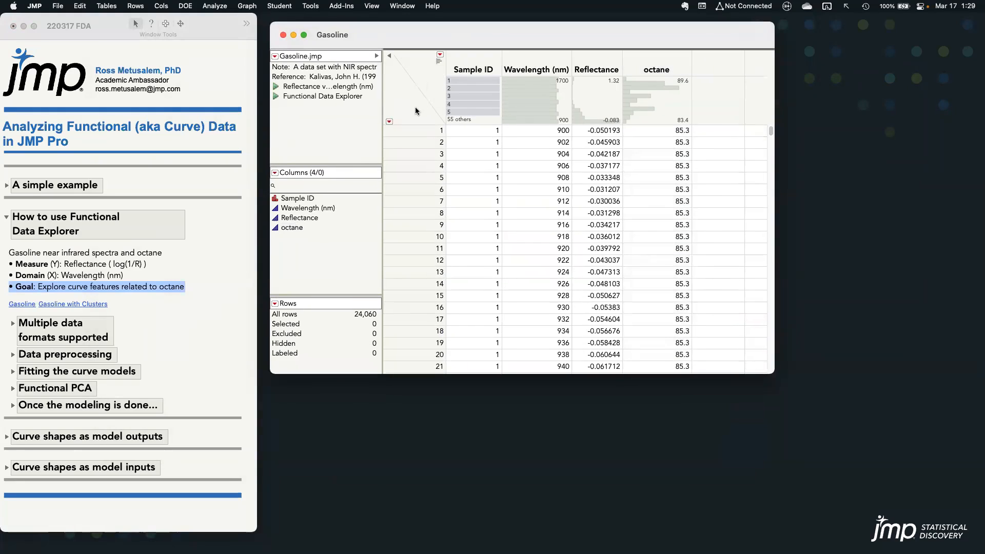
Launch Functional Data Explorer on the Gasoline table
click(222, 7)
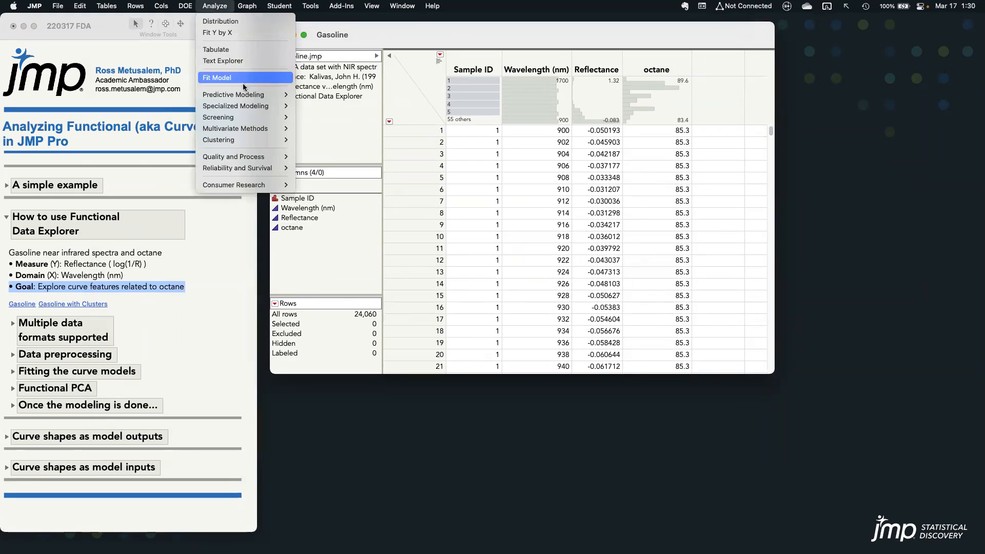
mouse_move(250, 106)
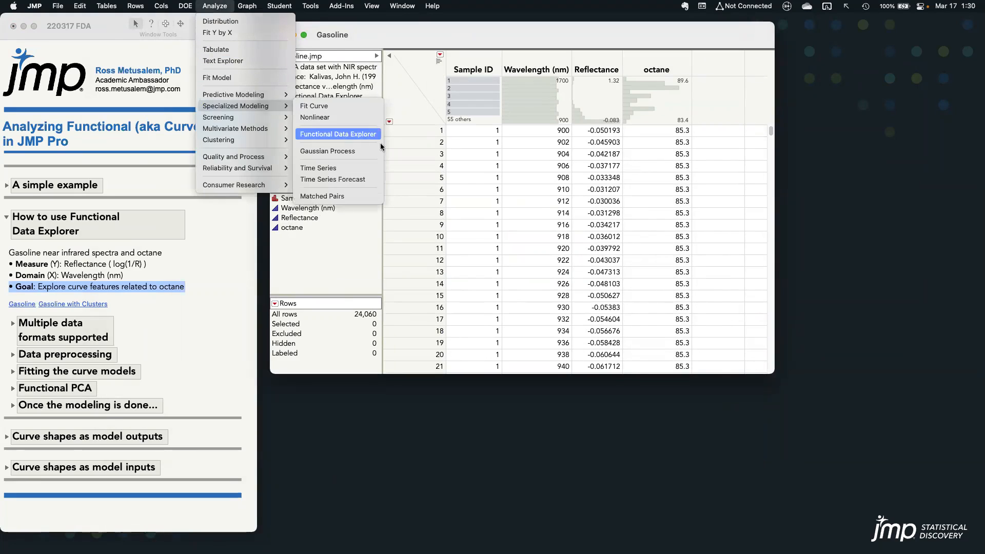
click(359, 135)
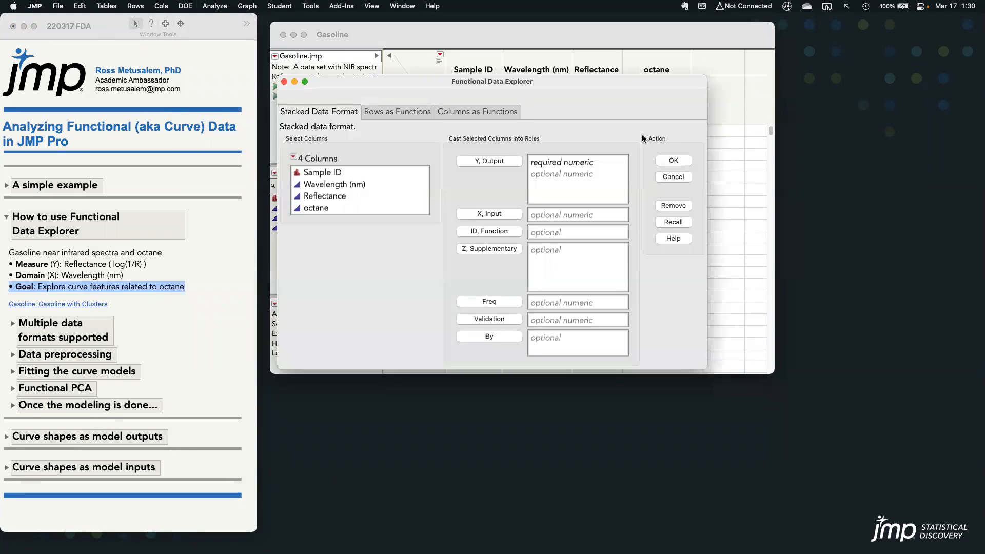
mouse_move(527, 131)
mouse_down()
mouse_move(534, 108)
mouse_move(321, 102)
mouse_move(310, 132)
mouse_move(527, 127)
mouse_up()
Expand the notes on multiple supported data formats and highlight the bullet about stacked, row-wise, or column-wise formats
click(13, 333)
click(13, 325)
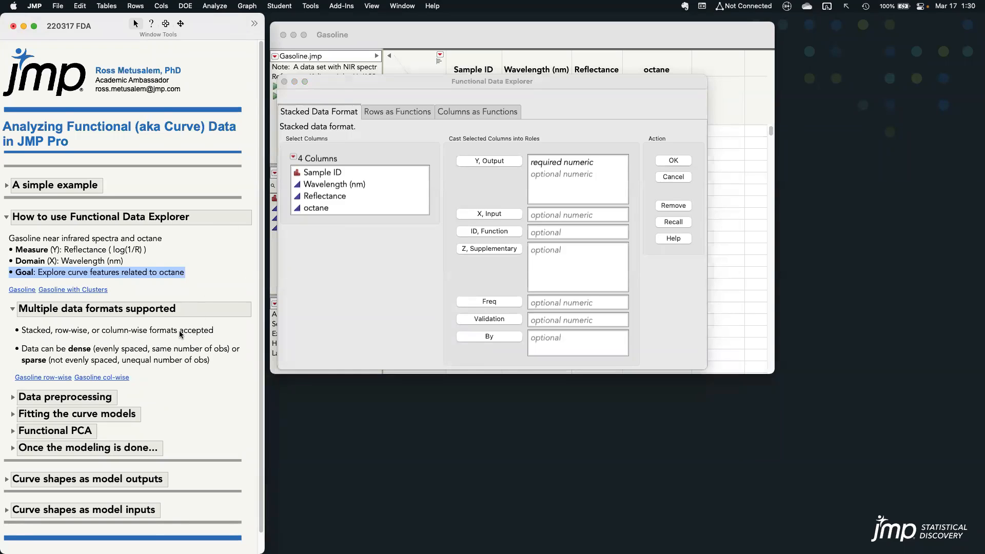
click(179, 331)
Move the launch dialog aside and examine row 1 and the Sample ID, Wavelength (nm) and Reflectance columns of the stacked Gasoline table
drag(501, 80, 716, 112)
click(568, 28)
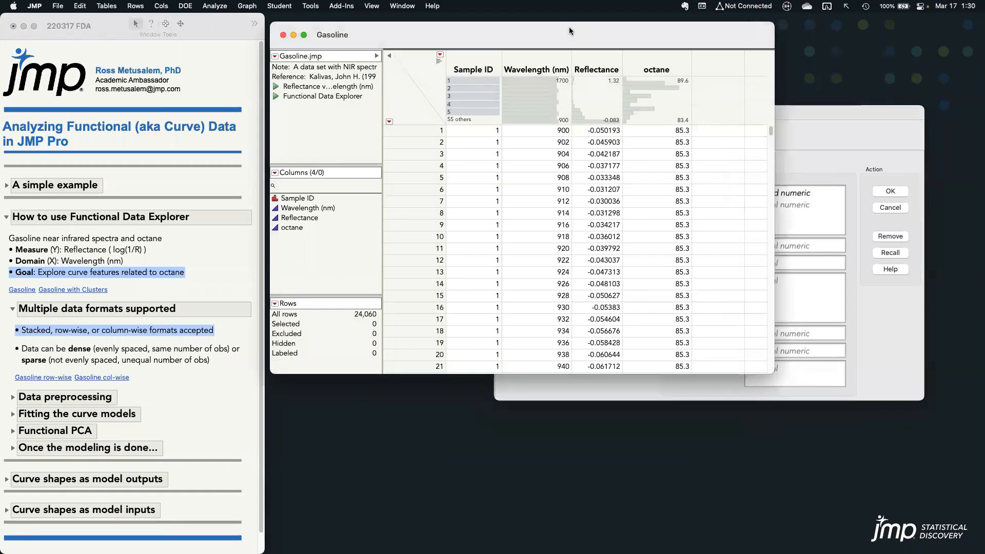
click(403, 130)
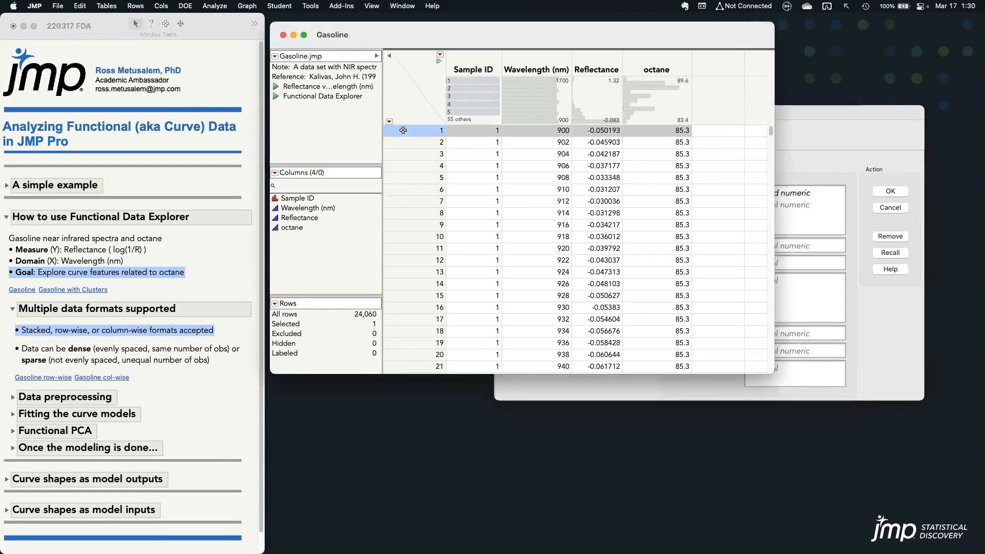
click(488, 58)
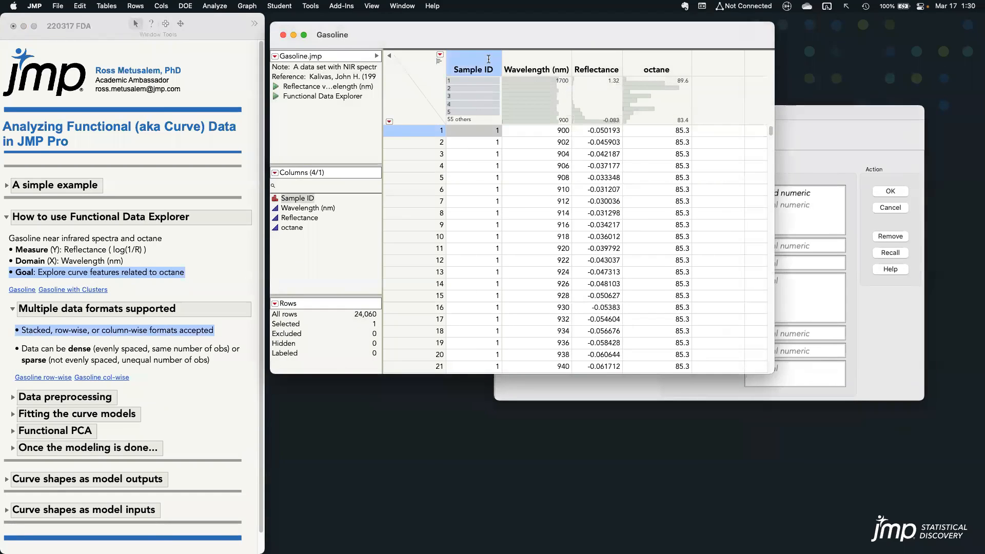
click(540, 63)
click(600, 62)
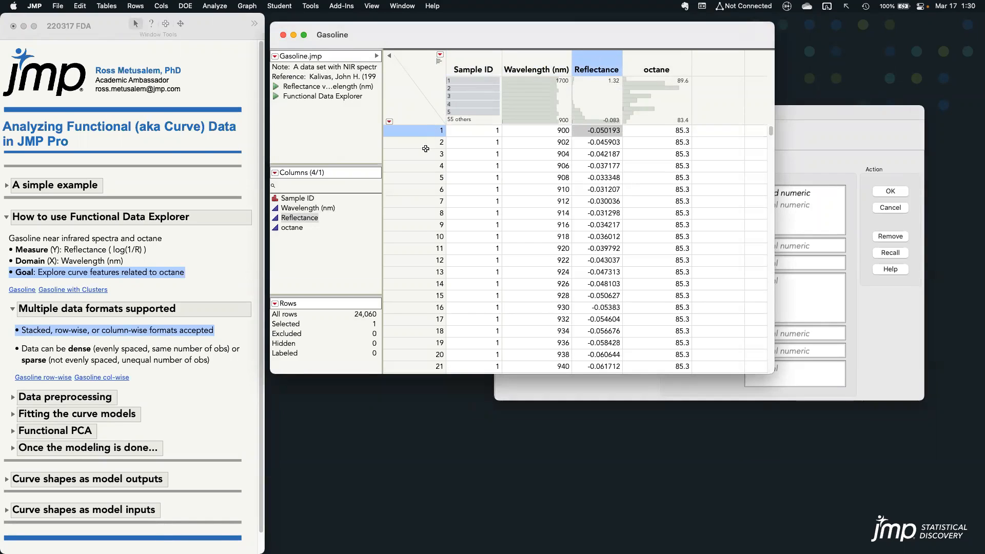
click(412, 111)
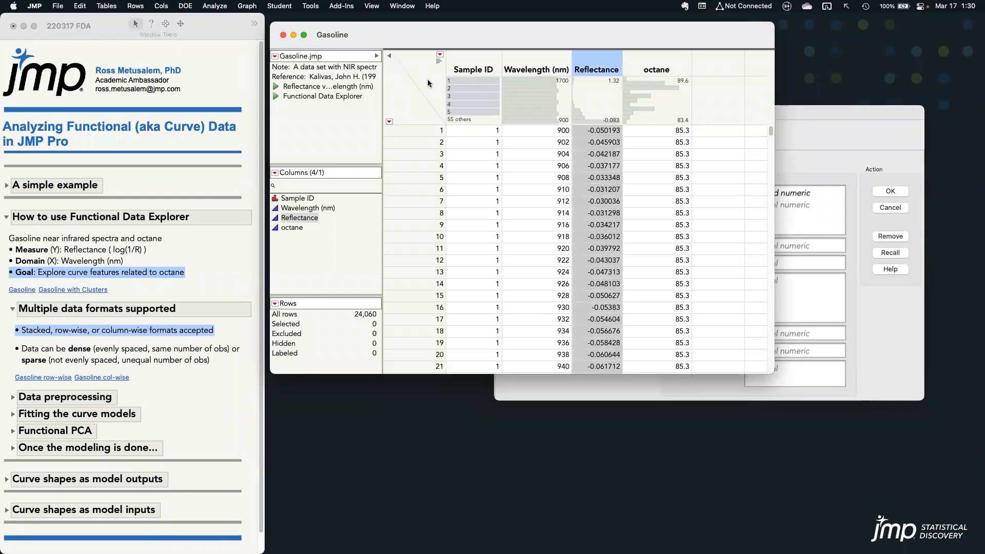
click(429, 83)
In the stacked data format, cast Reflectance as Y, Output, Wavelength (nm) as X, Input, and Sample ID as ID, Function
drag(802, 110, 788, 68)
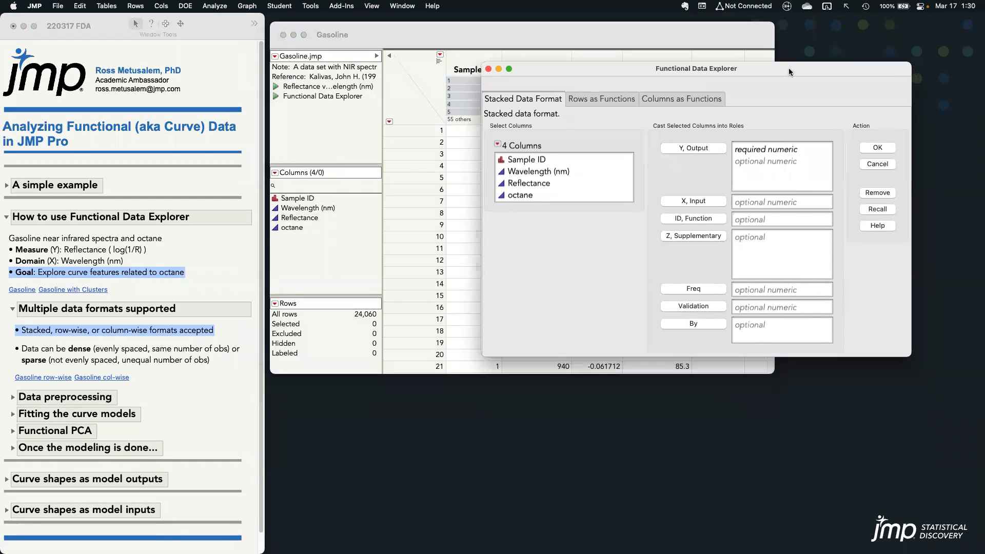
click(559, 183)
click(694, 150)
click(580, 175)
click(688, 201)
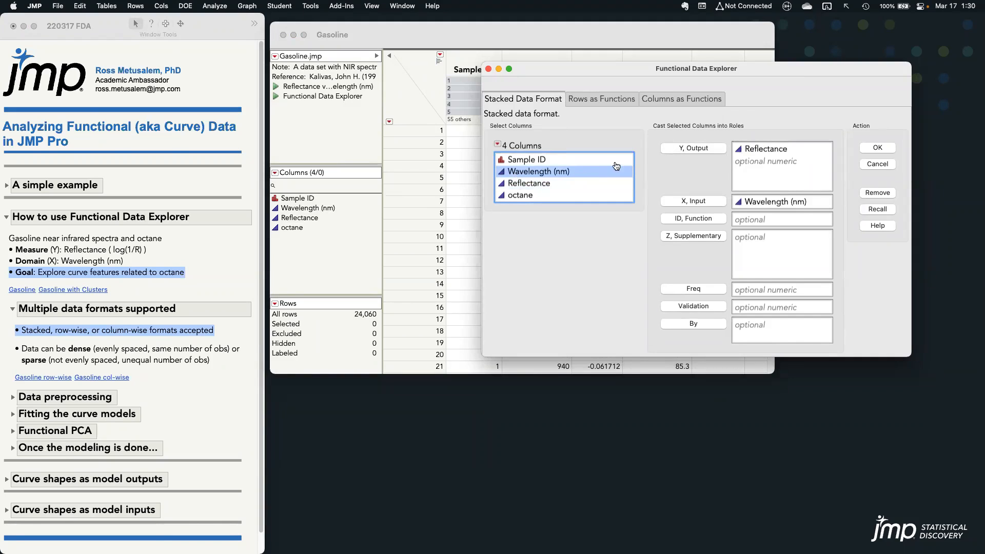
click(572, 161)
click(686, 219)
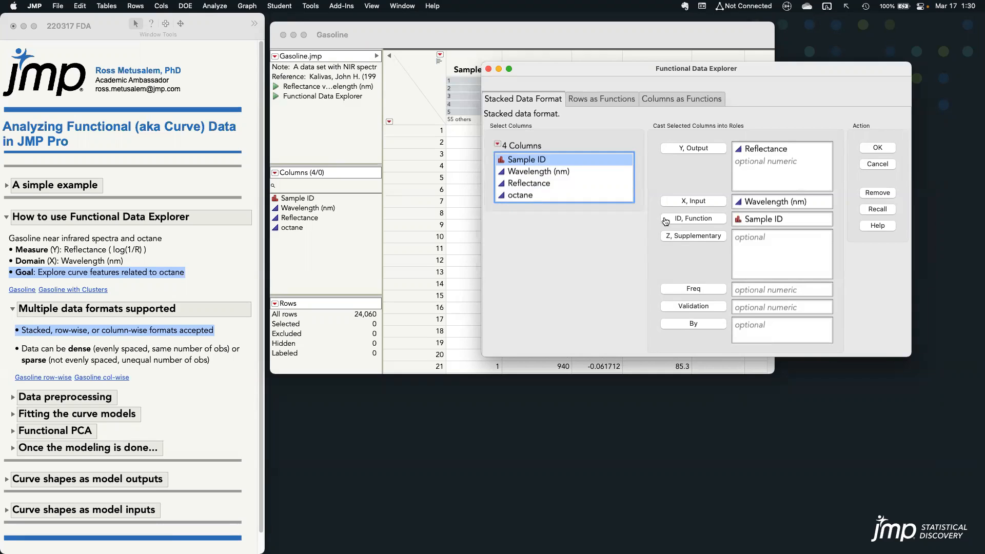
Open the Gasoline row-wise table, examine row 1 and the 900, 902 and 904 nm columns, and clear the selection
click(167, 397)
click(70, 377)
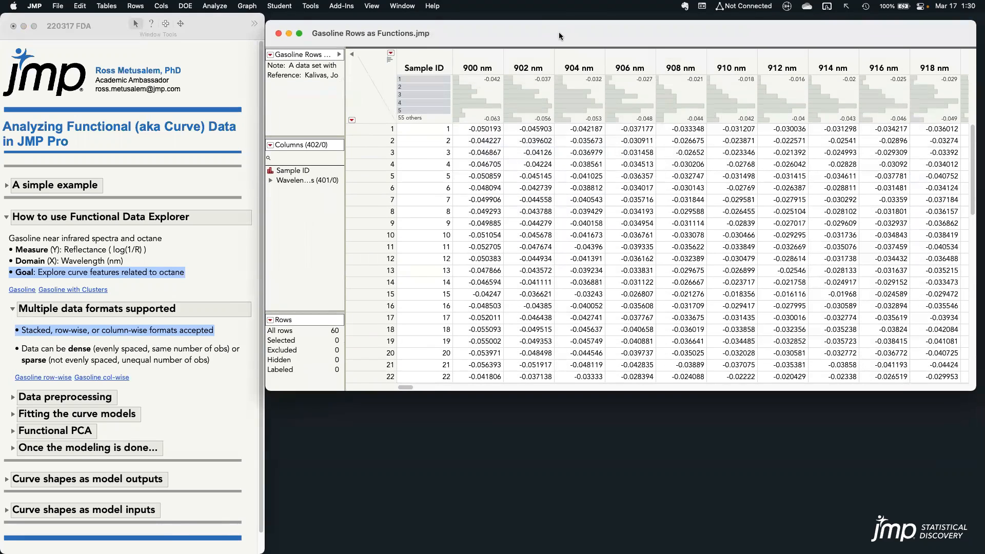
click(382, 126)
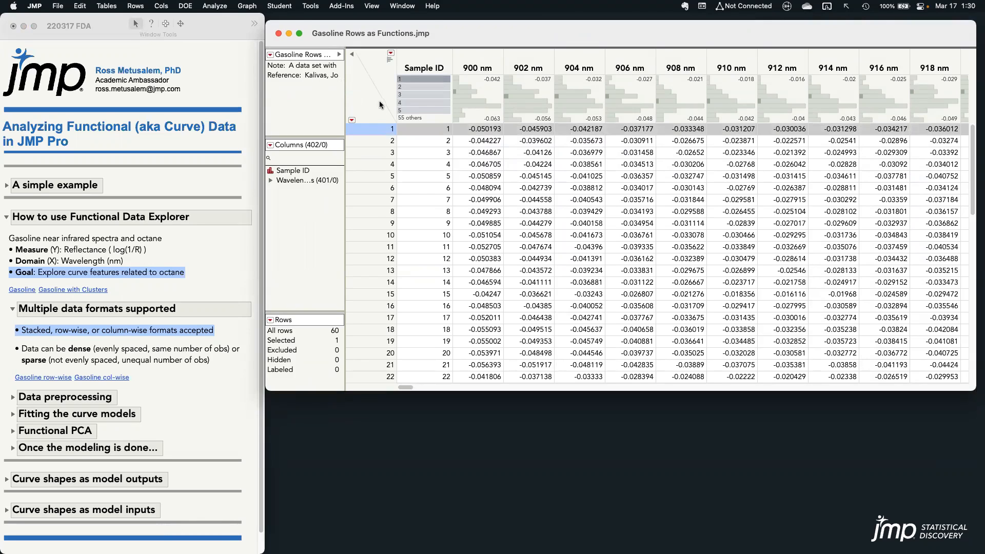
click(474, 67)
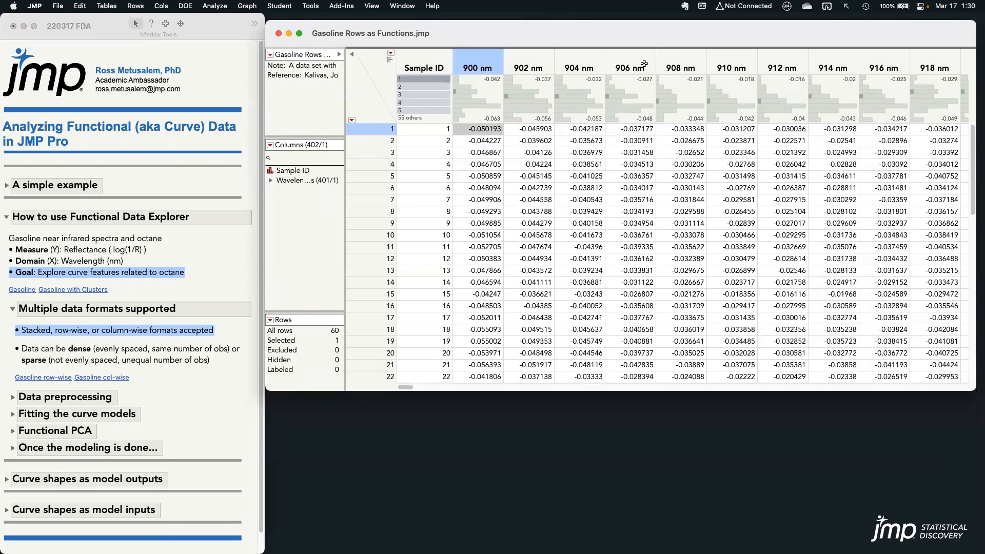
click(537, 62)
click(570, 65)
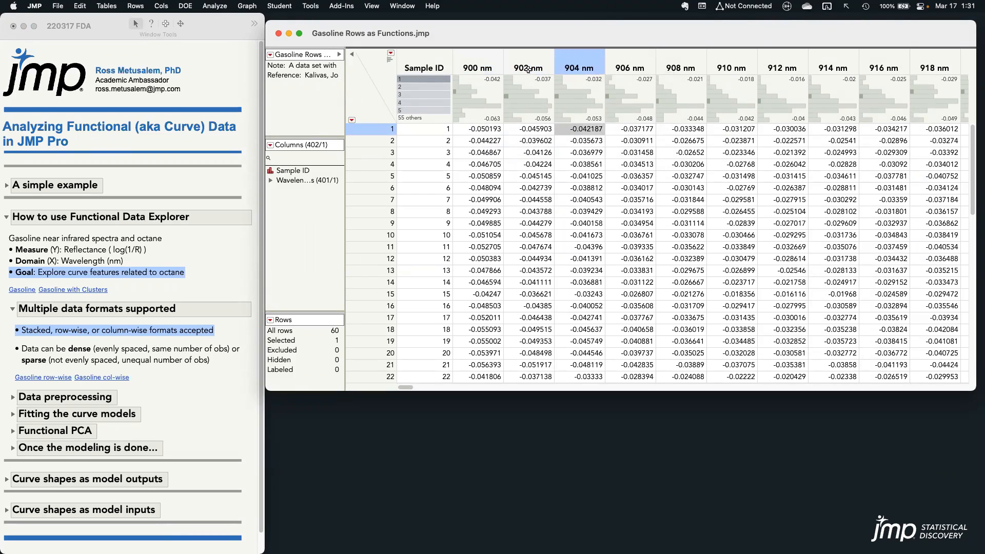
click(380, 88)
click(383, 83)
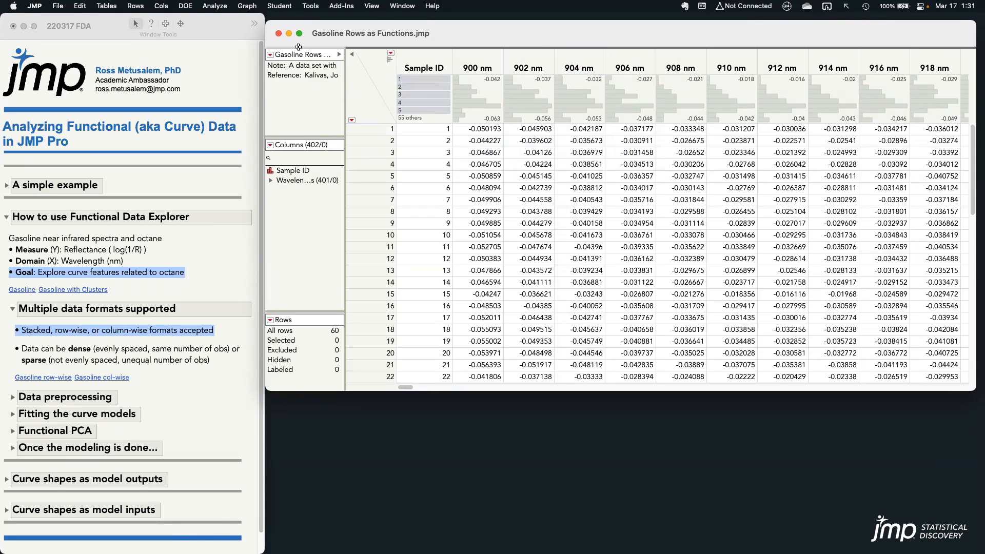
Launch Functional Data Explorer on the row-wise table and switch its data format to Rows as Functions
click(216, 6)
mouse_move(239, 106)
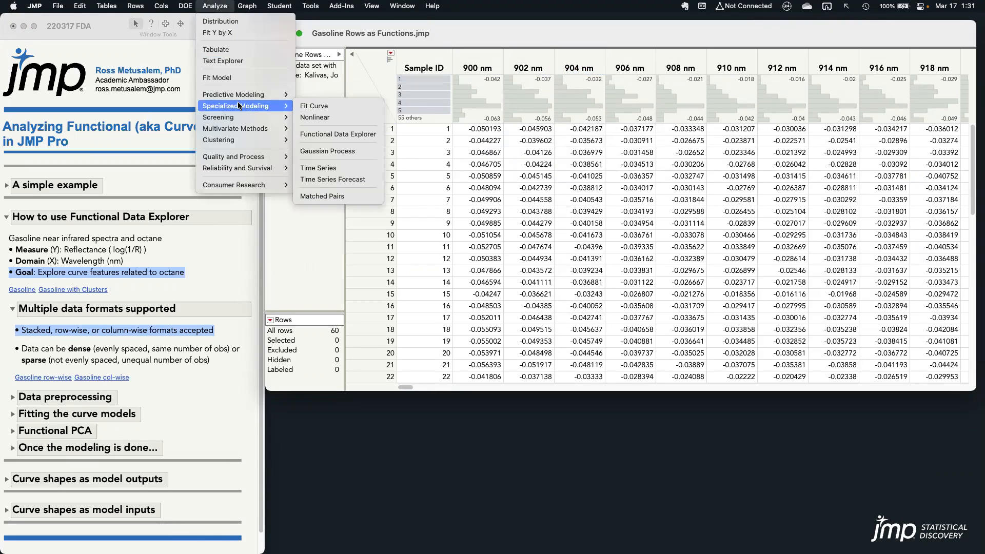
click(370, 135)
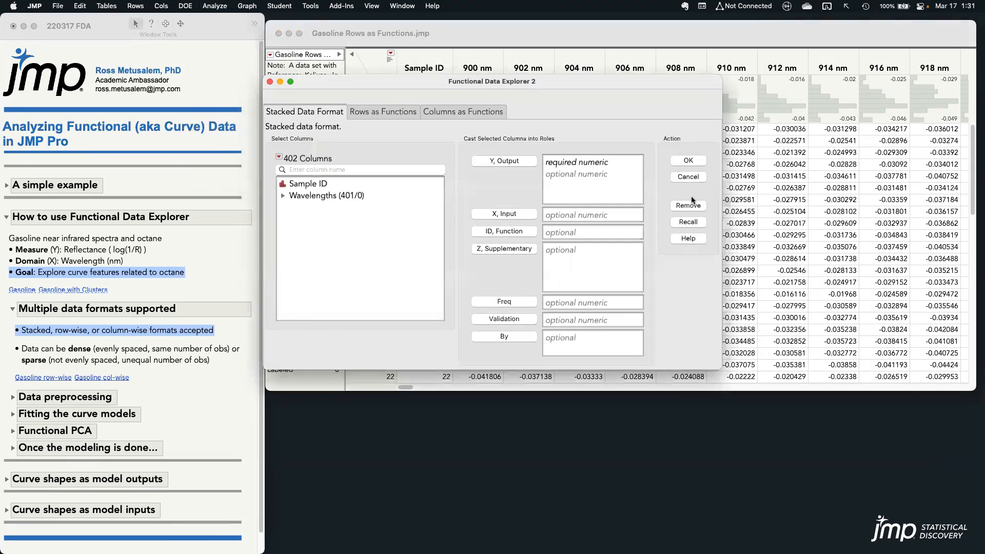
click(383, 113)
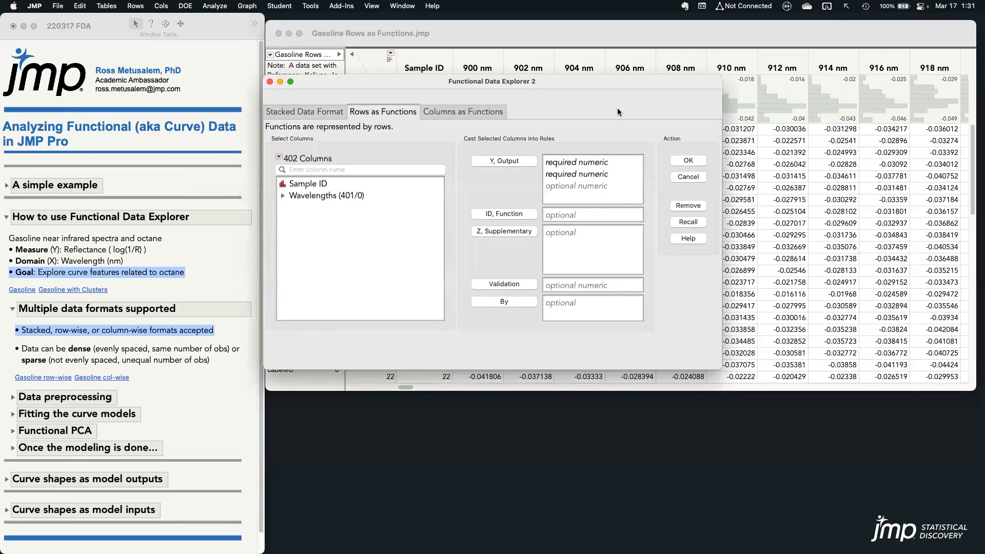
Cast the Wavelengths group as Y, Output and Sample ID as ID, Function, and close the dialog and the row-wise table without running the analysis
click(355, 198)
click(505, 161)
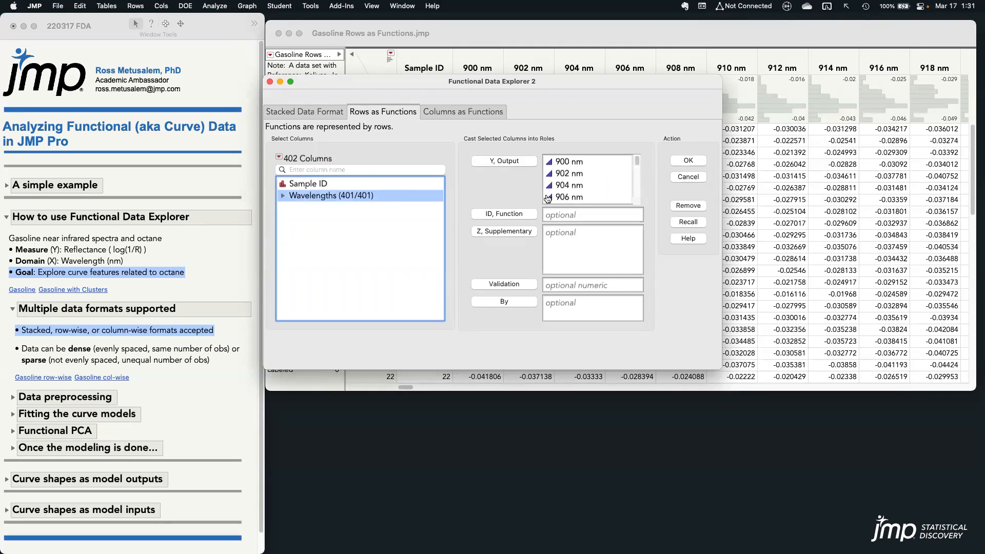
click(395, 186)
click(504, 216)
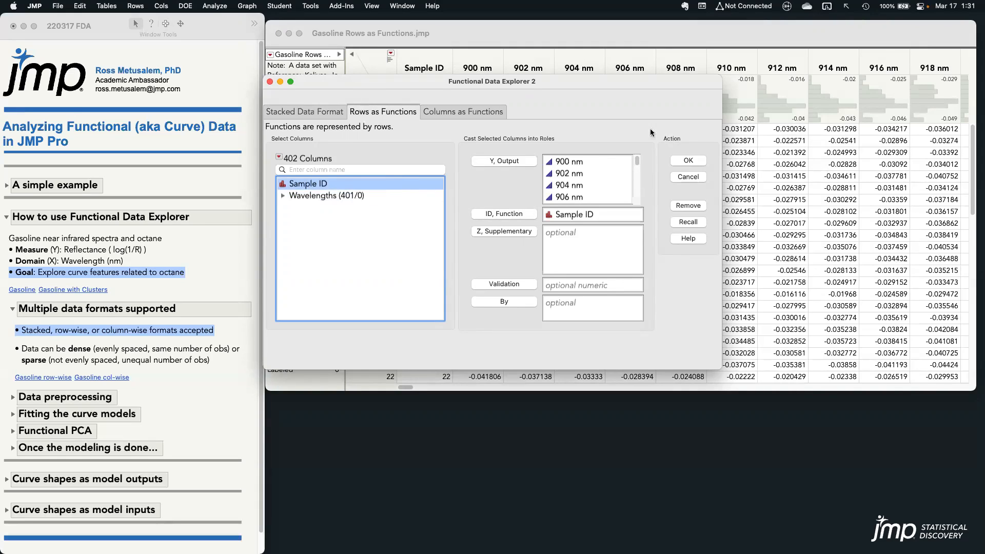
click(270, 81)
click(278, 35)
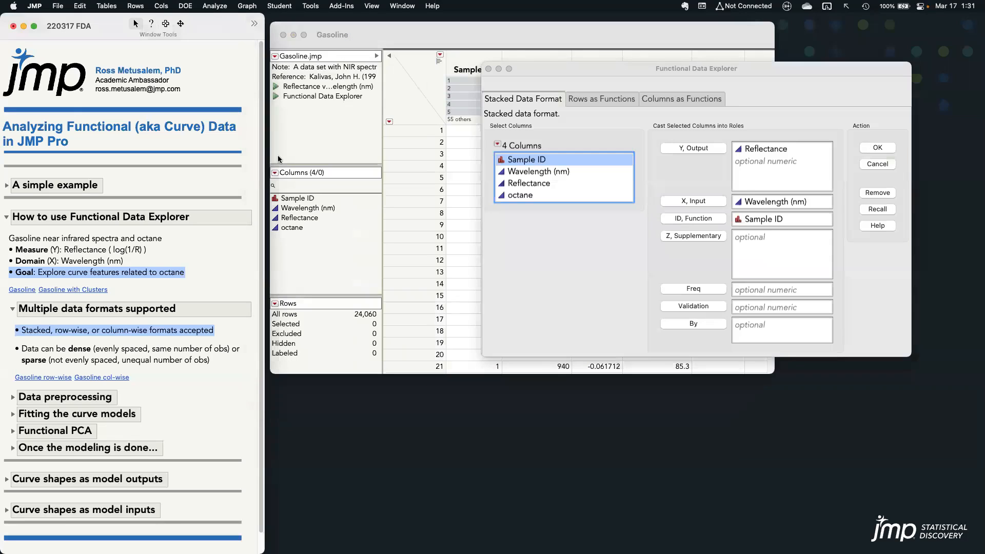
Open the Gasoline column-wise table, examine the Wavelength (nm), Sample 1 and Sample 2 columns, and clear the selection
click(110, 378)
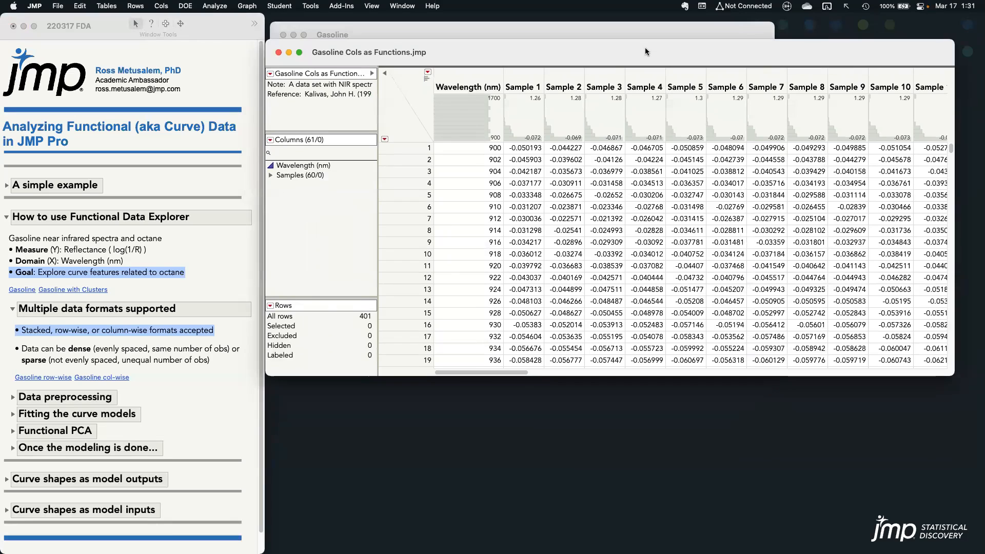
click(467, 80)
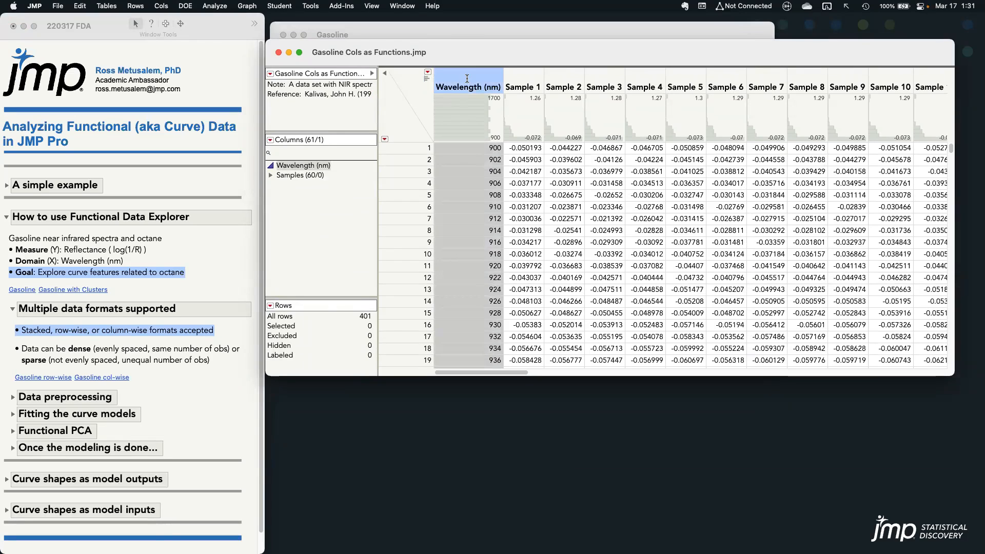
click(526, 80)
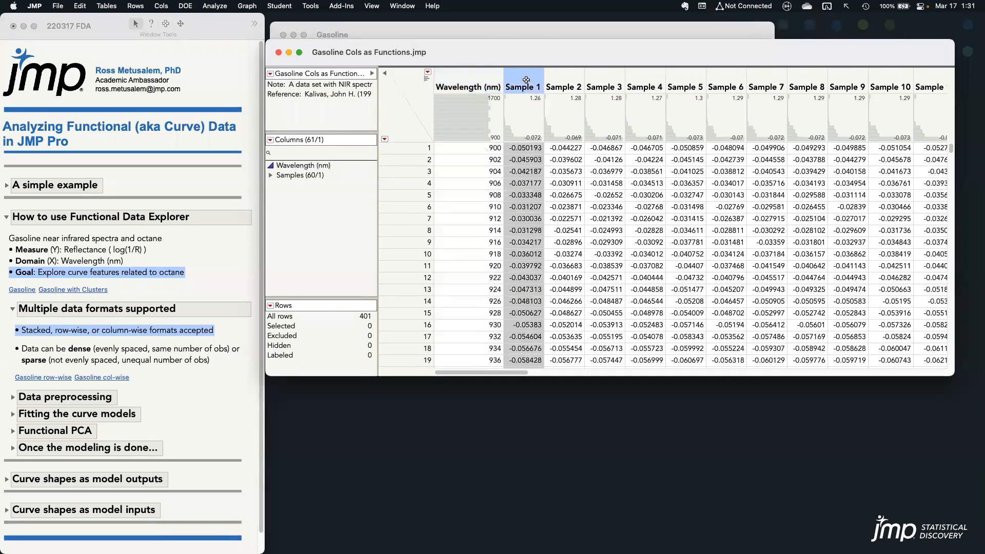
click(562, 80)
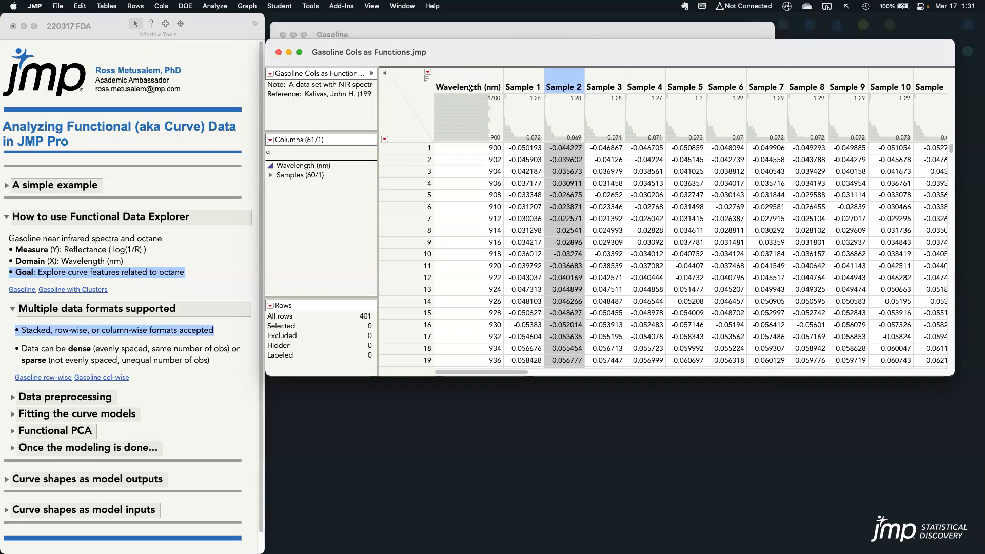
click(415, 109)
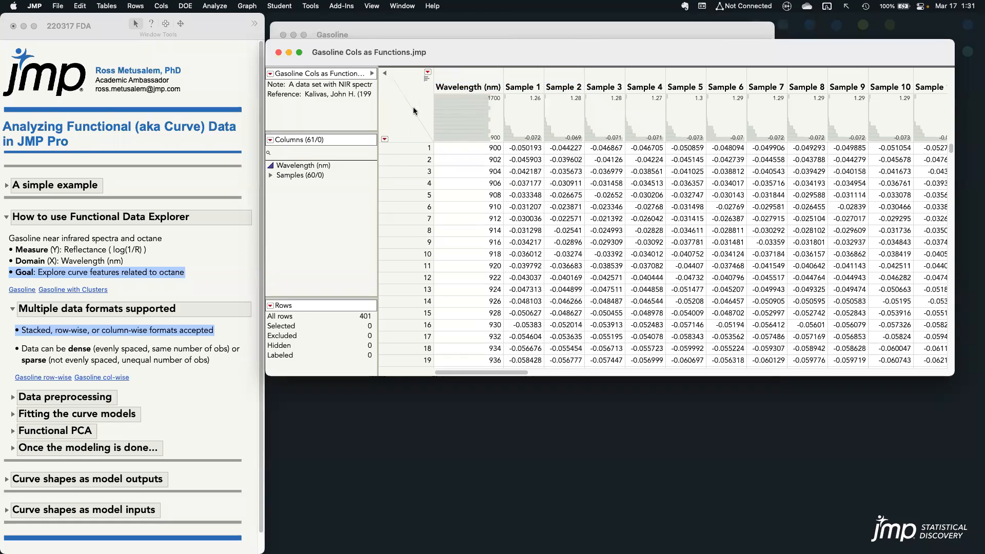
Launch Functional Data Explorer on the column-wise table and switch its data format to Columns as Functions
click(214, 5)
mouse_move(246, 106)
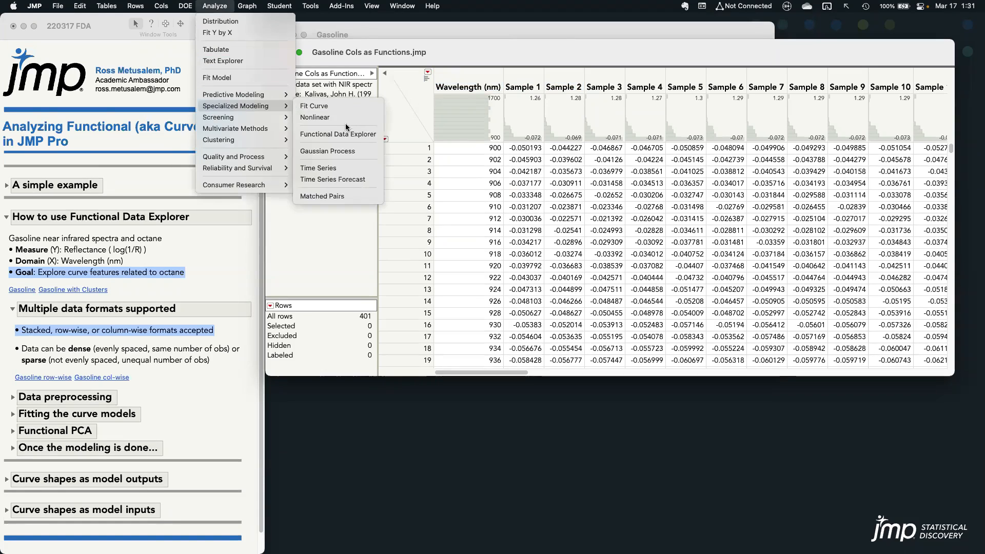
click(353, 135)
click(481, 112)
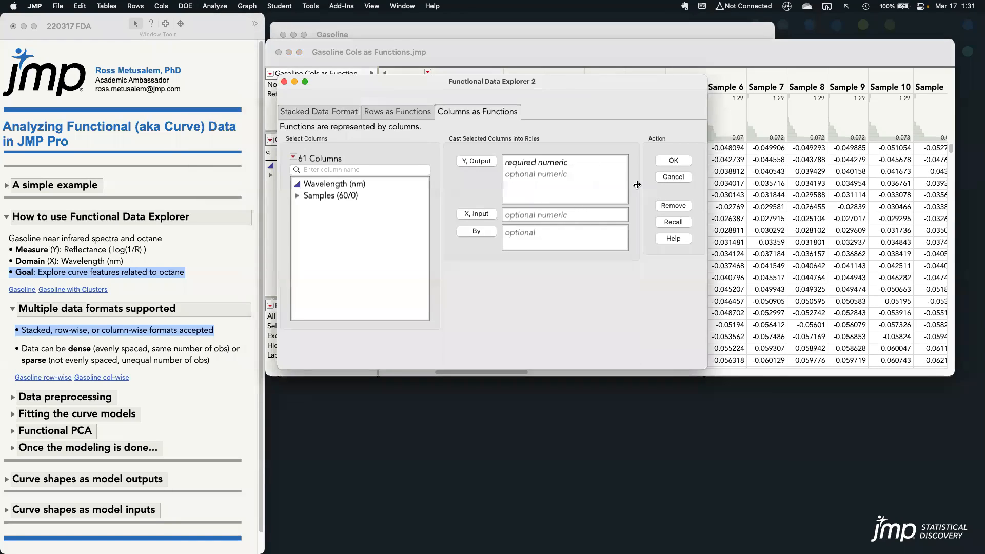
Cast the Samples group as Y, Output and Wavelength (nm) as X, Input, and close the dialog without running the analysis
click(330, 197)
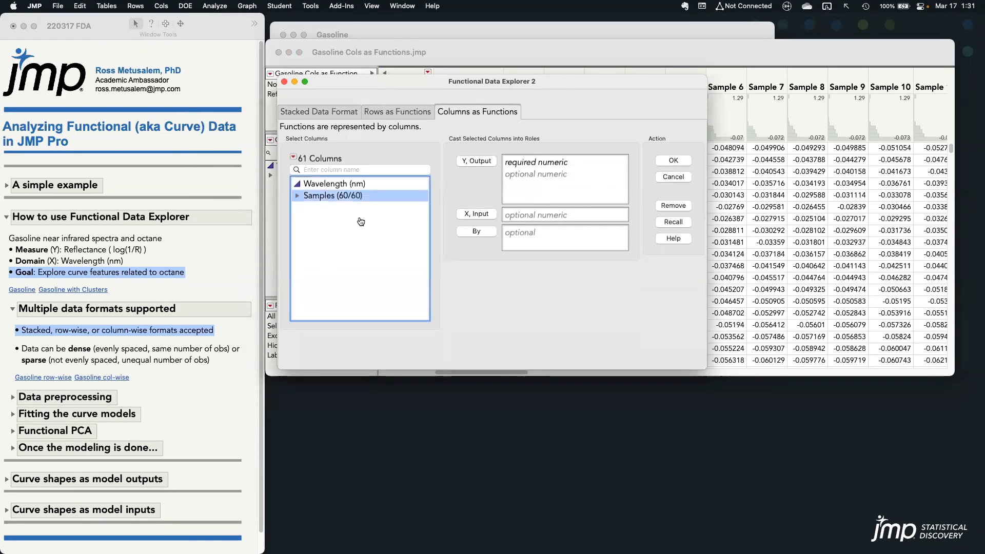
click(469, 163)
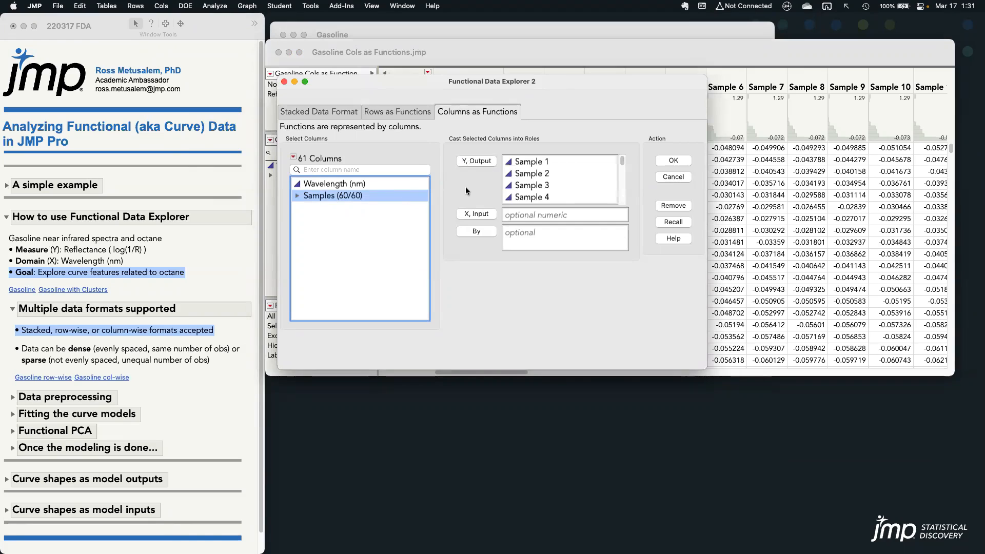
click(359, 185)
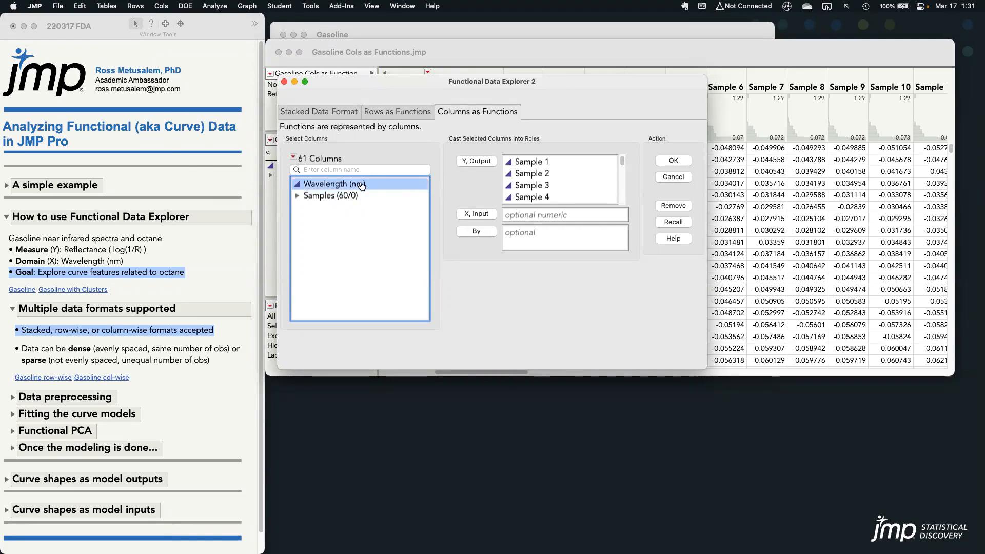
click(461, 214)
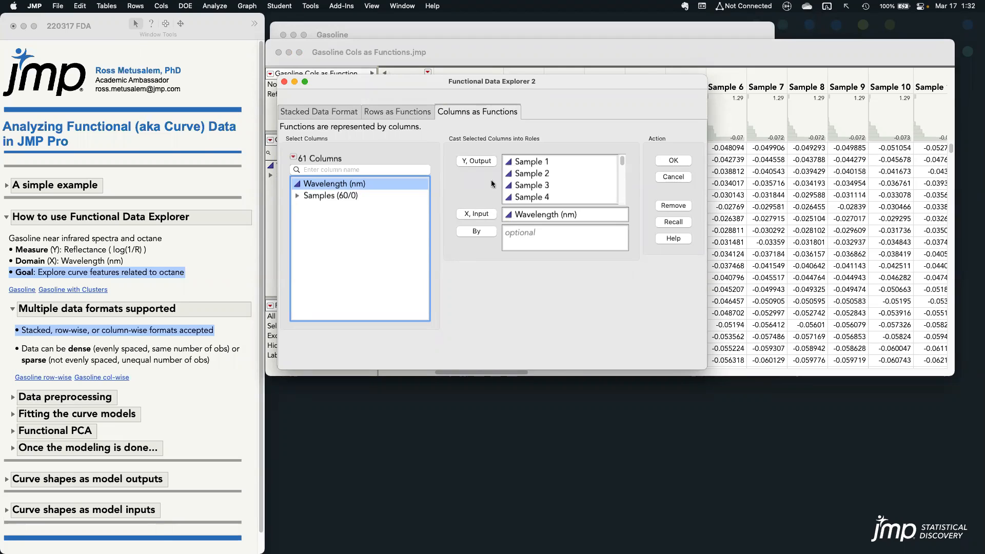
click(284, 82)
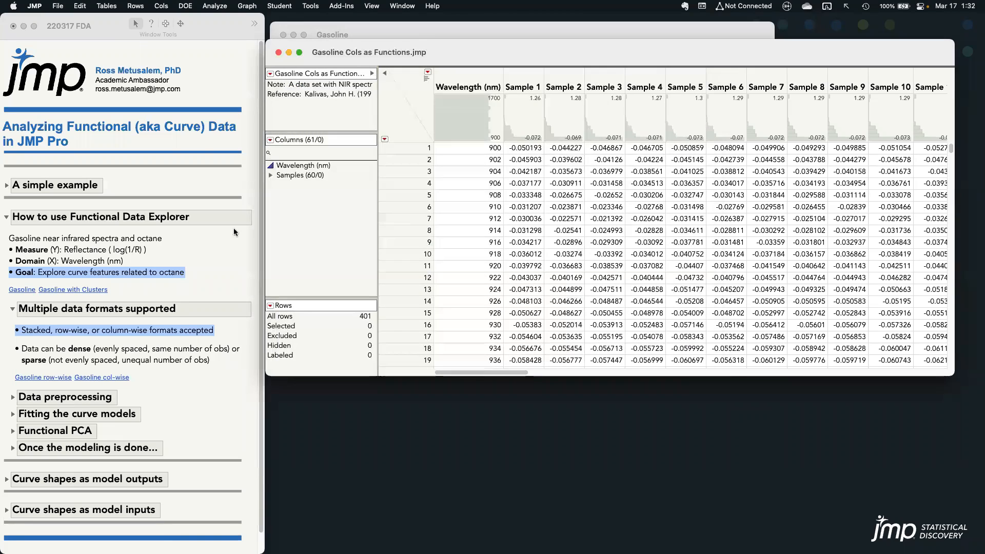
Highlight the note on dense or sparse data and examine the wavelength spacing in the first six rows of the column-wise table
click(140, 271)
click(133, 356)
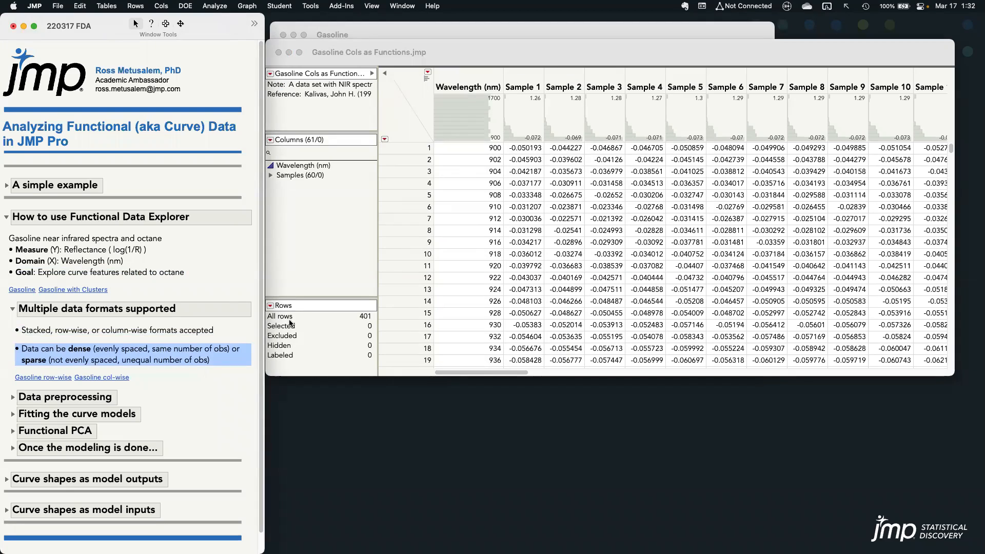
click(511, 54)
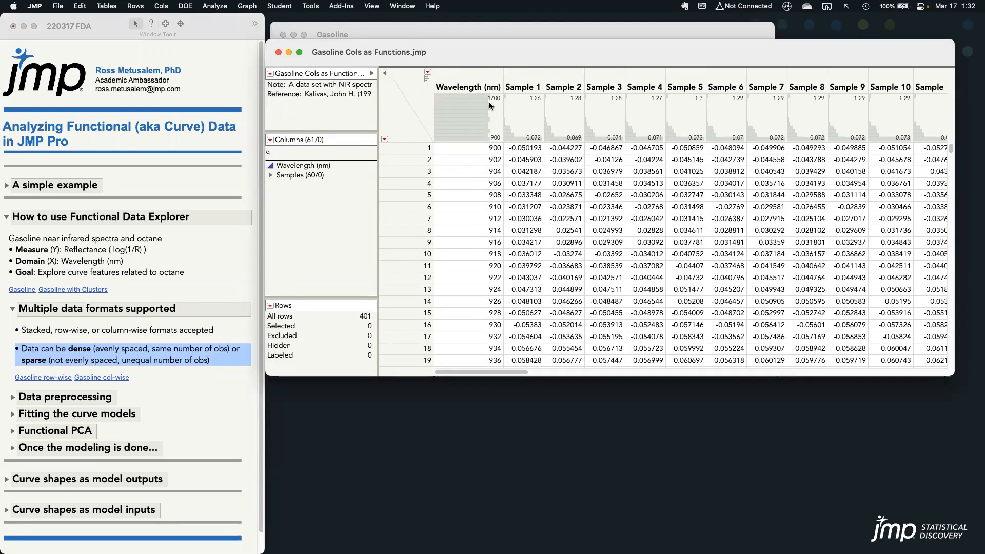
click(478, 148)
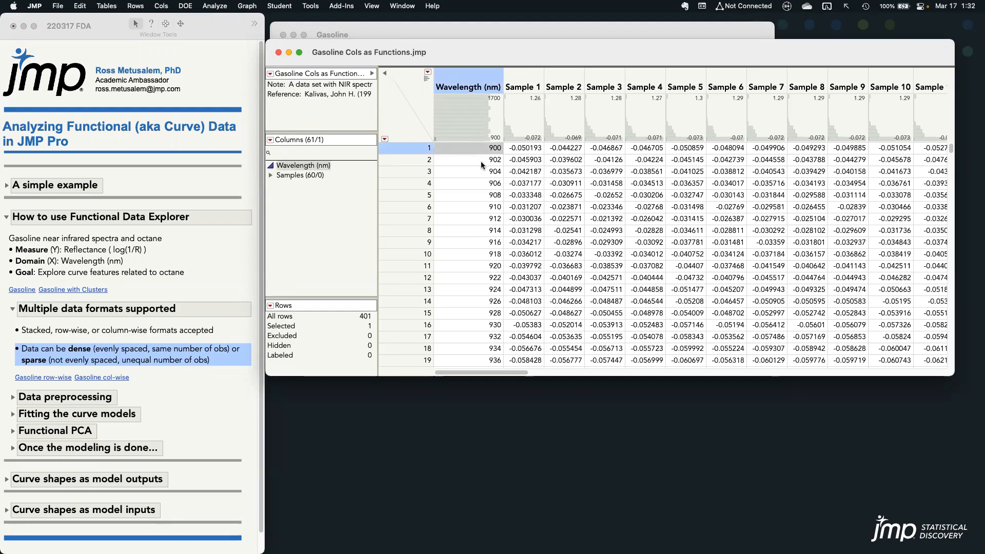
click(481, 161)
click(482, 174)
click(484, 184)
click(486, 196)
click(488, 208)
Examine the Sample 1 through Sample 4 columns as evenly measured functions in the column-wise table
click(522, 85)
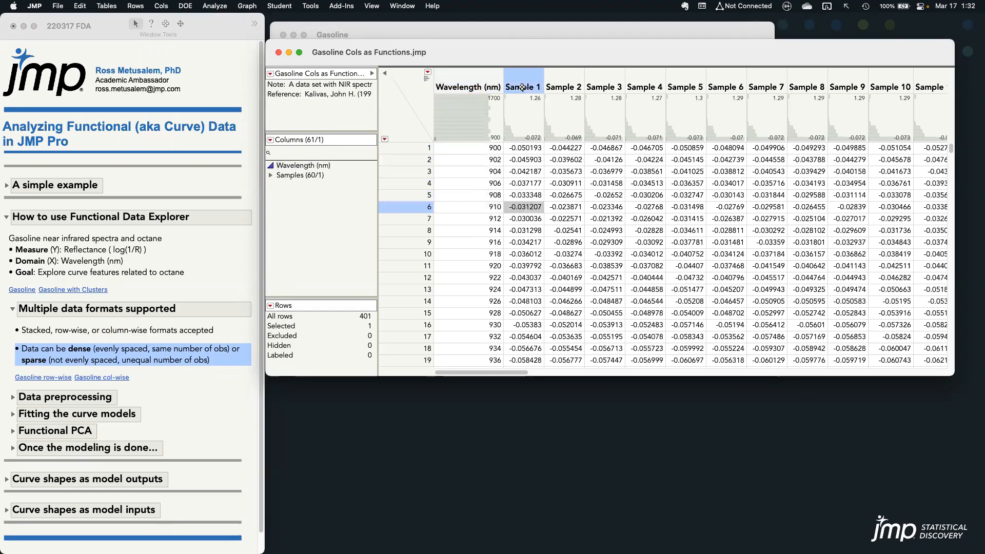
click(563, 85)
click(601, 85)
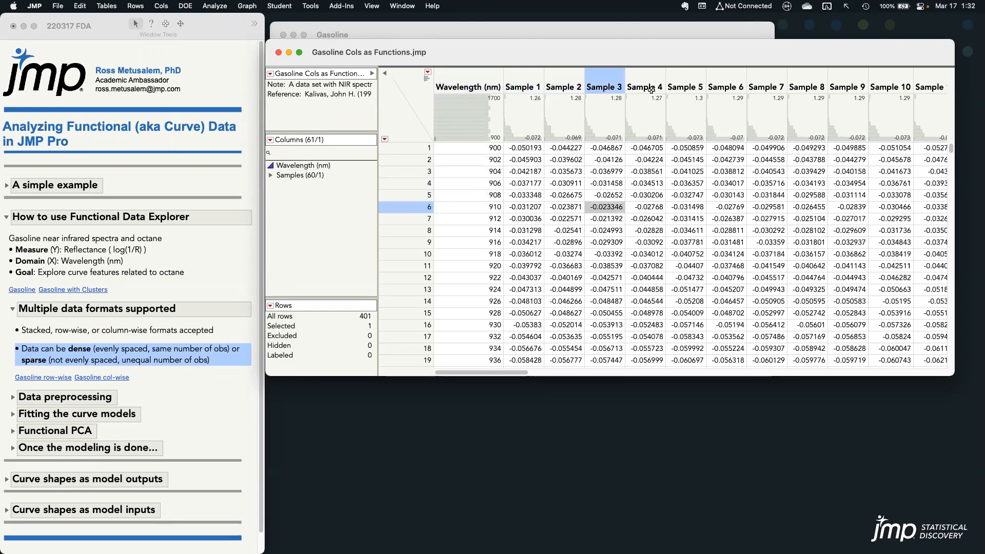
click(645, 87)
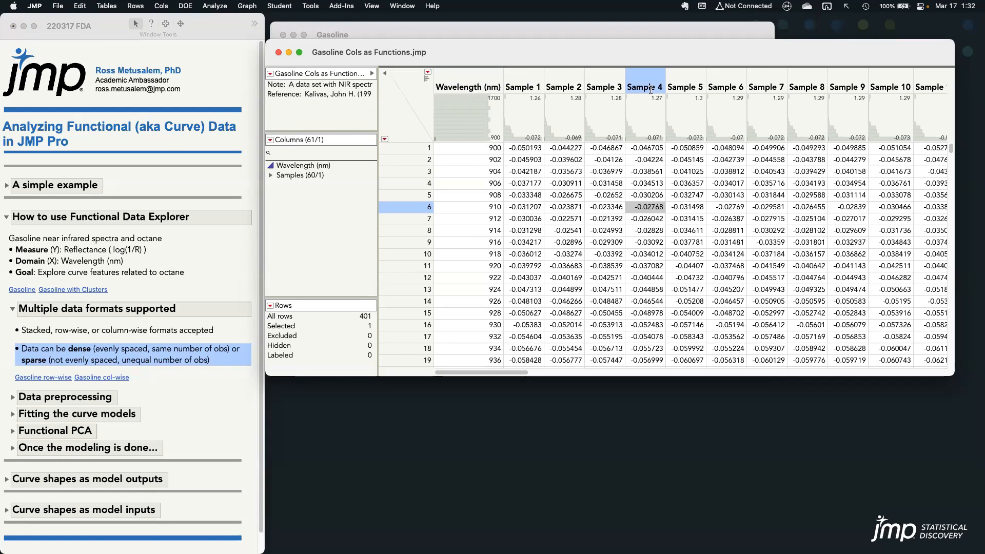
Close the column-wise table, cancel the pending Functional Data Explorer dialog, and bring the stacked Gasoline table to the front
click(279, 52)
click(878, 164)
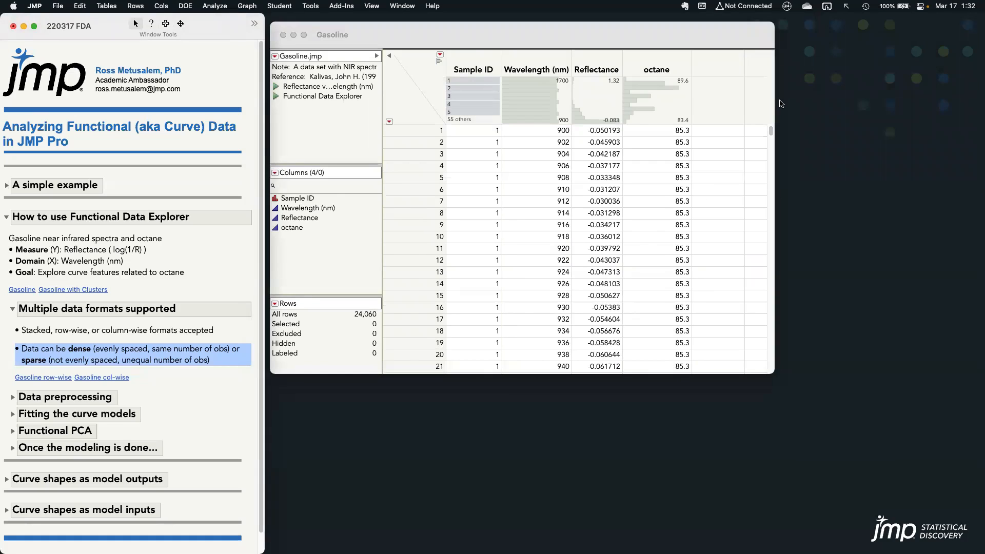
key(ctrl+Up)
click(521, 445)
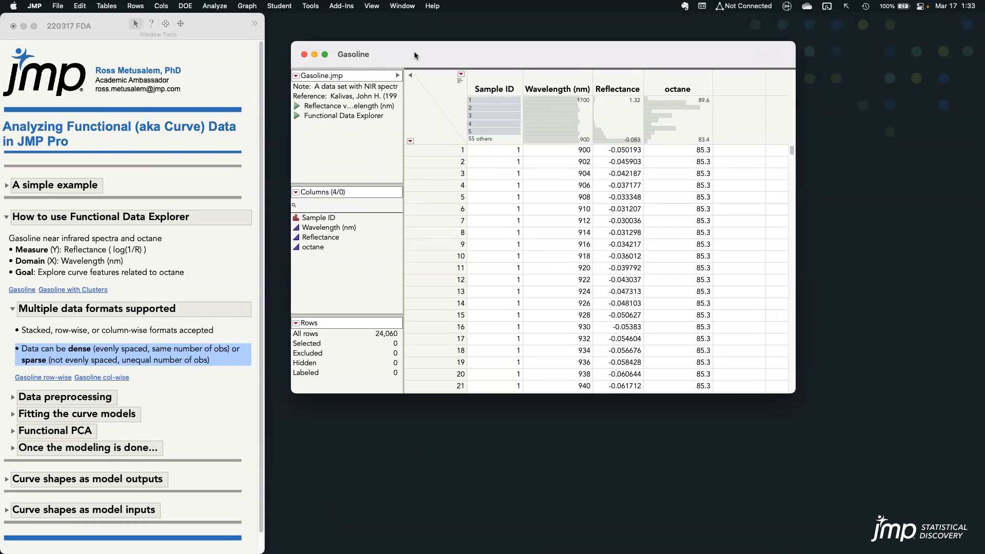
Launch Functional Data Explorer on the stacked Gasoline table and cast Sample ID as ID, Function and Wavelength (nm) as X, Input
click(214, 6)
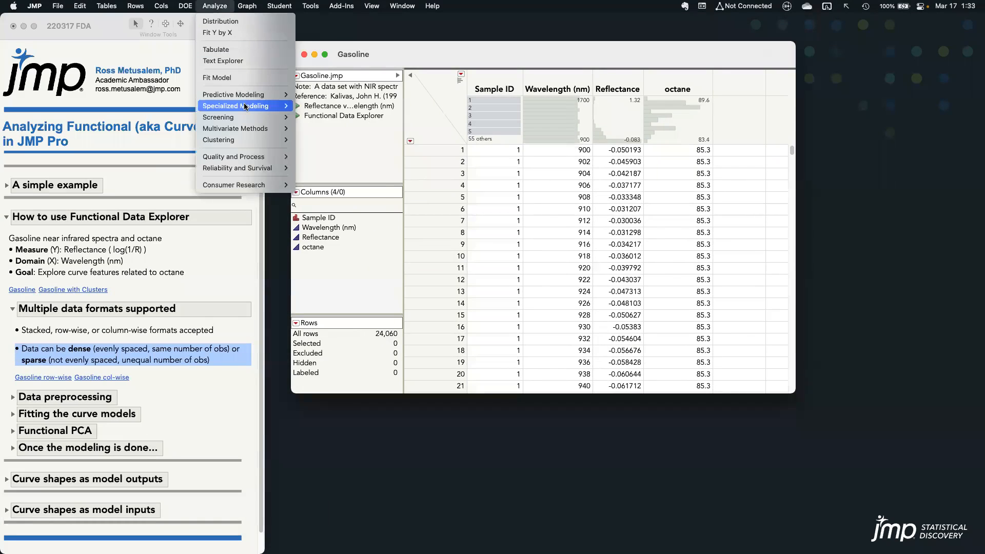
mouse_move(245, 106)
click(333, 134)
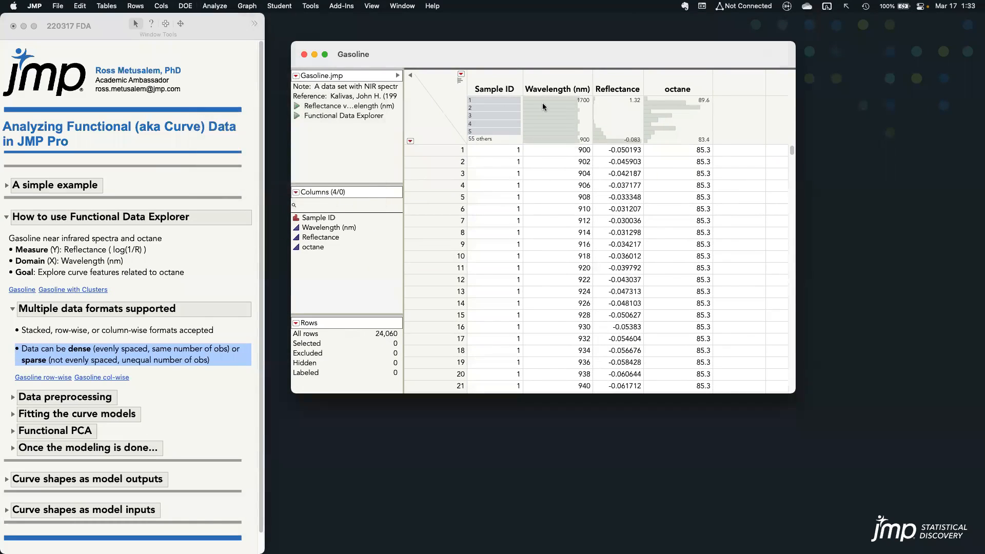
click(337, 173)
click(507, 232)
click(379, 185)
click(476, 215)
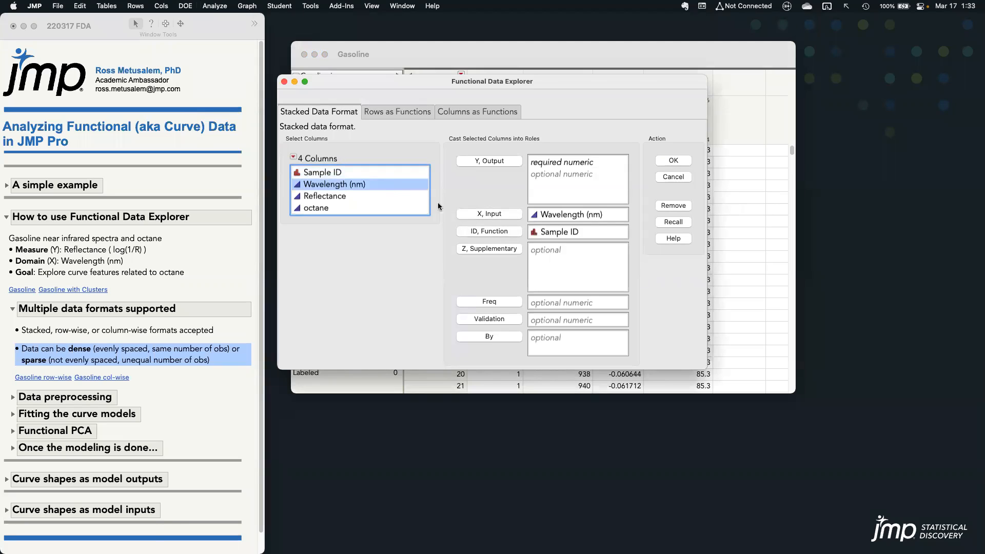
Cast Reflectance as Y, Output, run the analysis, and place the report window beside the notes
click(385, 196)
click(470, 162)
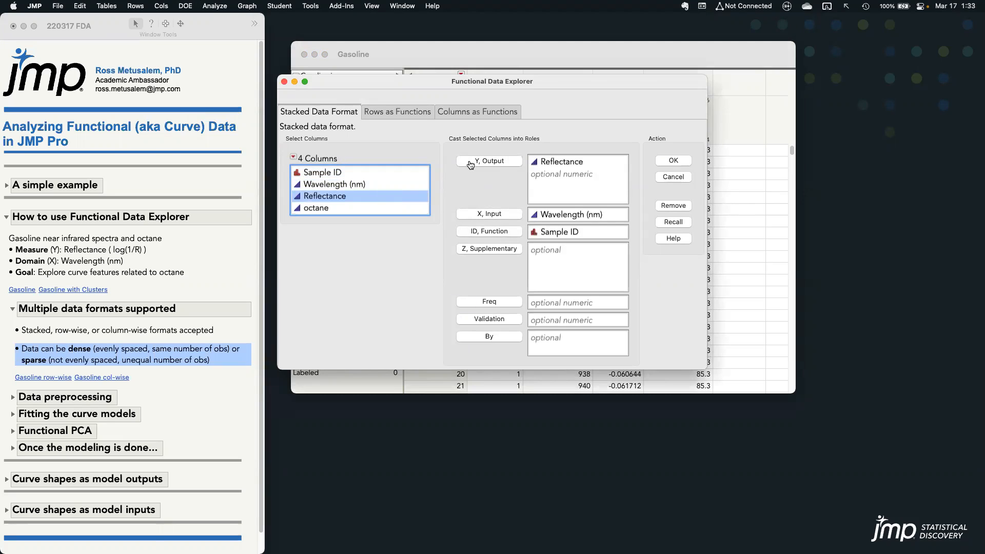
click(672, 161)
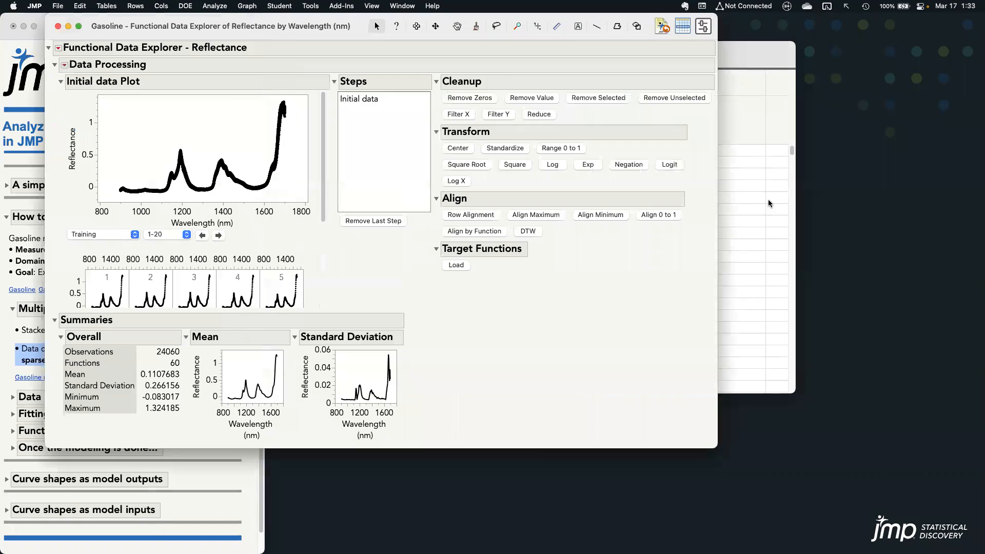
drag(288, 28, 521, 100)
drag(460, 105, 456, 45)
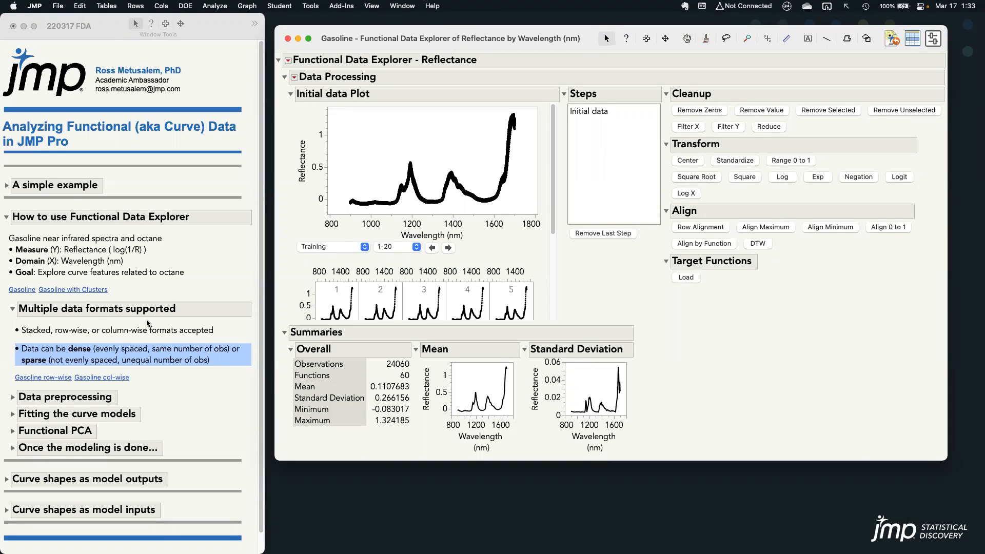
Clear the highlighted note, collapse the Multiple data formats supported section, and return to the Functional Data Explorer report
click(172, 357)
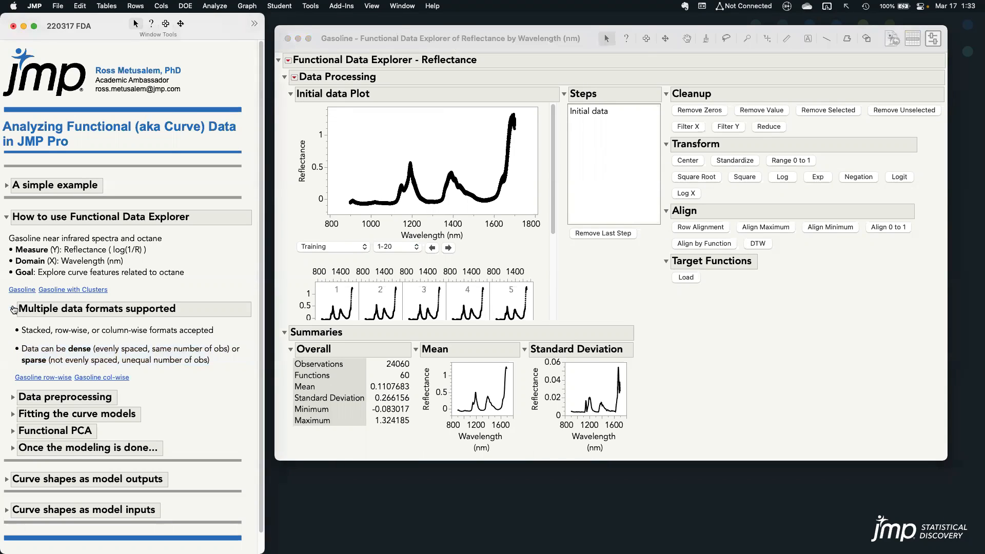
click(13, 310)
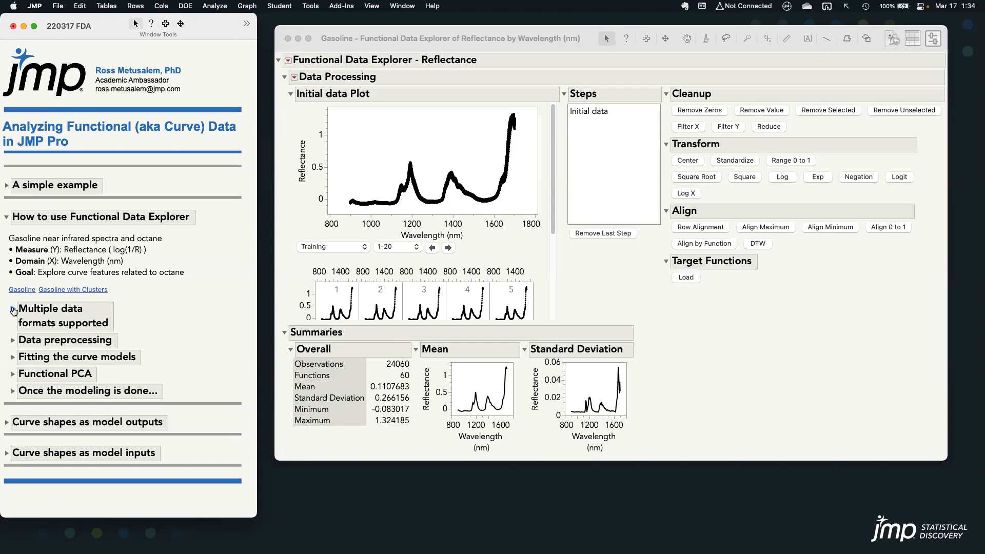
click(505, 38)
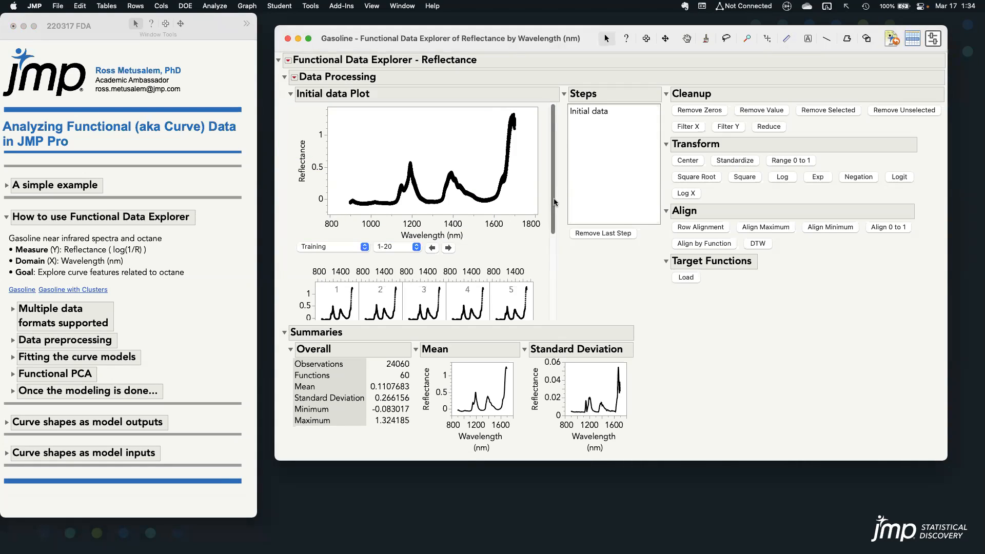
Look through the individual sample curves below the initial data plot, keeping the 1-20 range displayed
drag(553, 198, 557, 296)
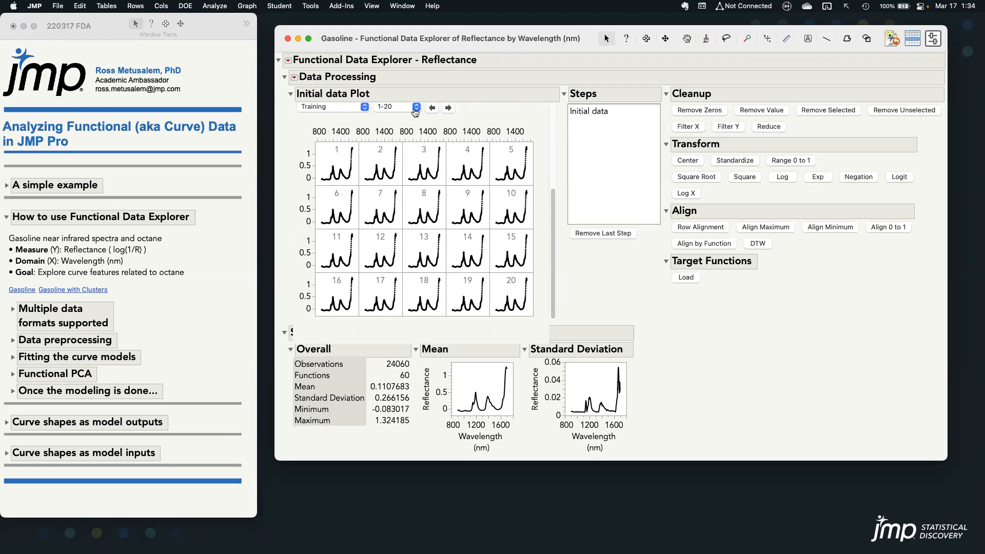
click(415, 110)
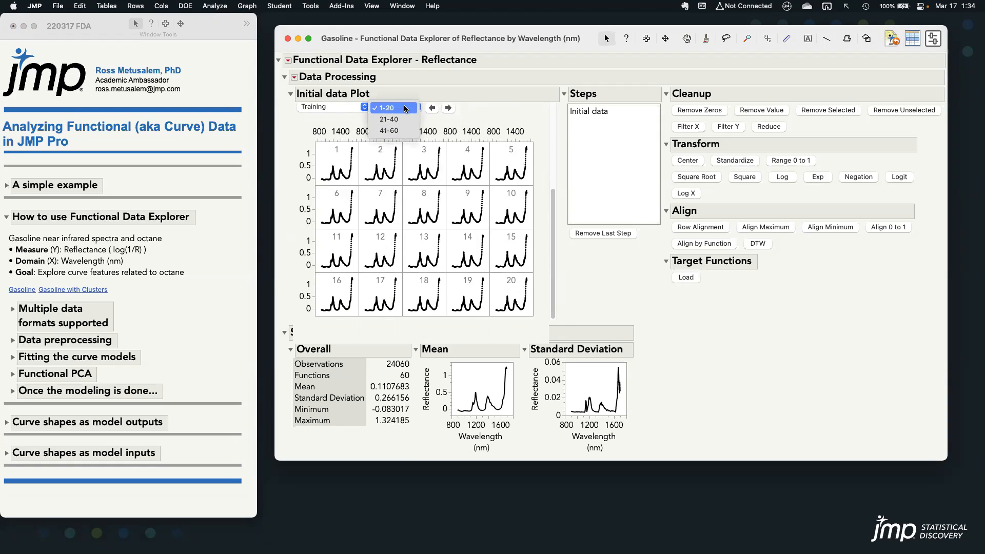
click(406, 109)
scroll(546, 152, up, 1)
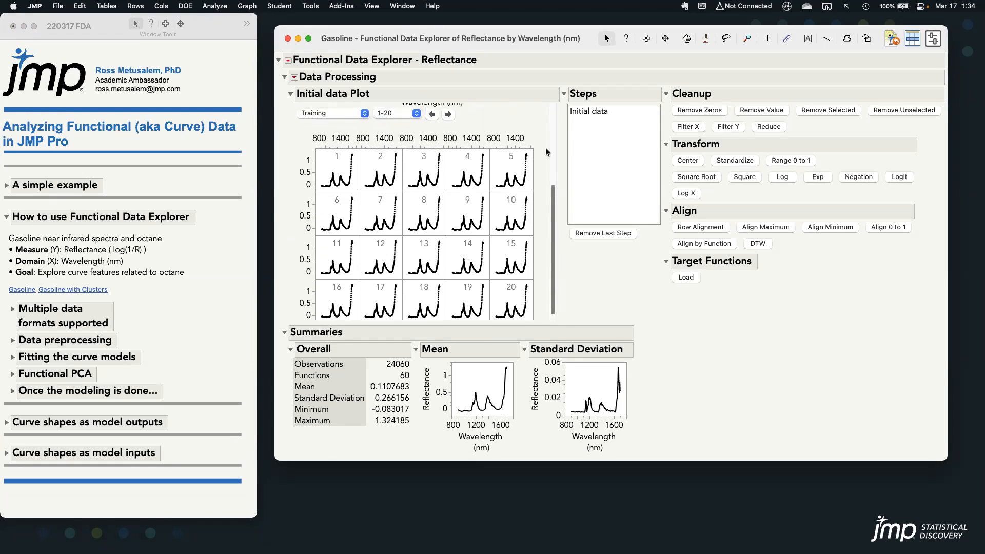
scroll(547, 152, up, 5)
Examine the Summaries section, covering the overall statistics and the mean and standard deviation curves
mouse_move(277, 321)
mouse_down()
mouse_move(452, 422)
mouse_move(636, 458)
mouse_up()
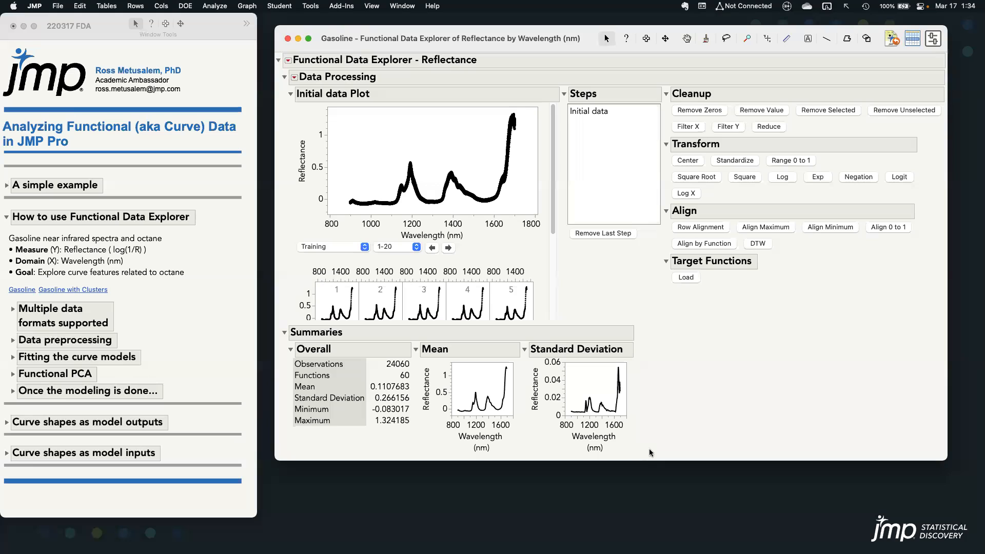
drag(380, 359, 413, 382)
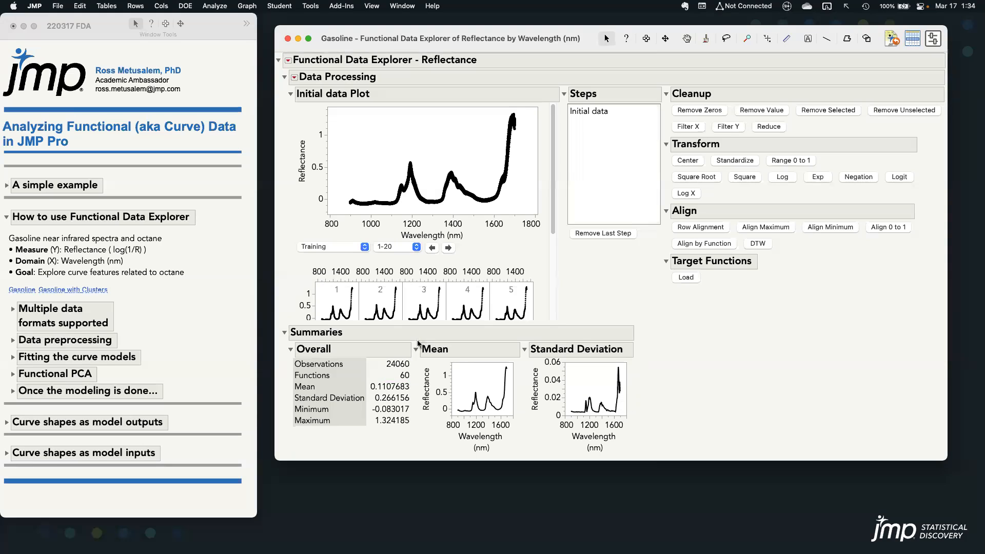
drag(415, 340, 517, 456)
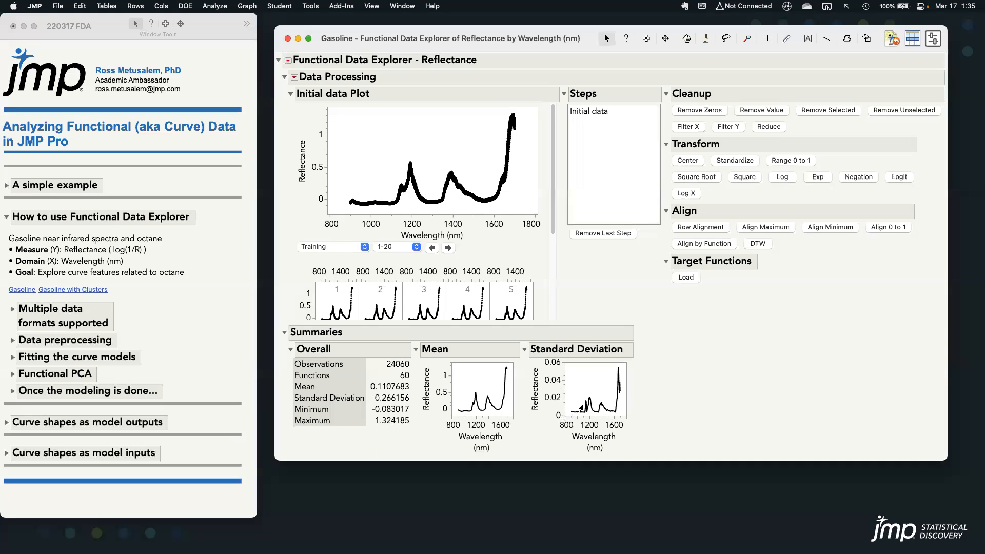
Read wavelength and reflectance values along the baseline and at the highest peak of the initial data plot with the Crosshairs tool
mouse_move(579, 410)
mouse_down()
mouse_move(567, 414)
mouse_move(585, 417)
mouse_move(577, 409)
mouse_up()
key(Escape)
click(766, 39)
click(354, 200)
drag(354, 200, 364, 203)
drag(368, 204, 385, 203)
mouse_move(630, 368)
mouse_down()
mouse_move(610, 365)
mouse_move(613, 380)
mouse_move(632, 368)
mouse_up()
click(497, 196)
drag(497, 195, 513, 121)
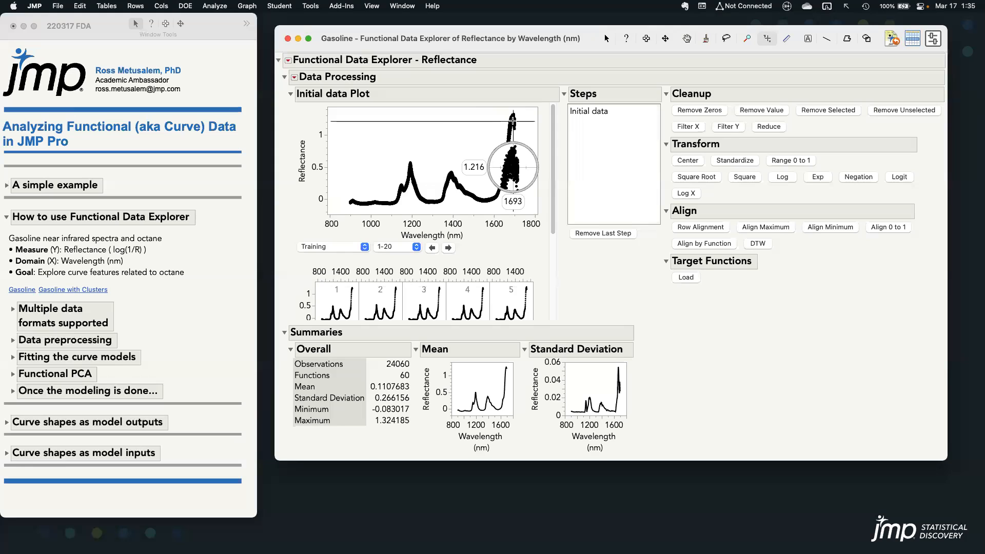
drag(512, 121, 512, 121)
key(a)
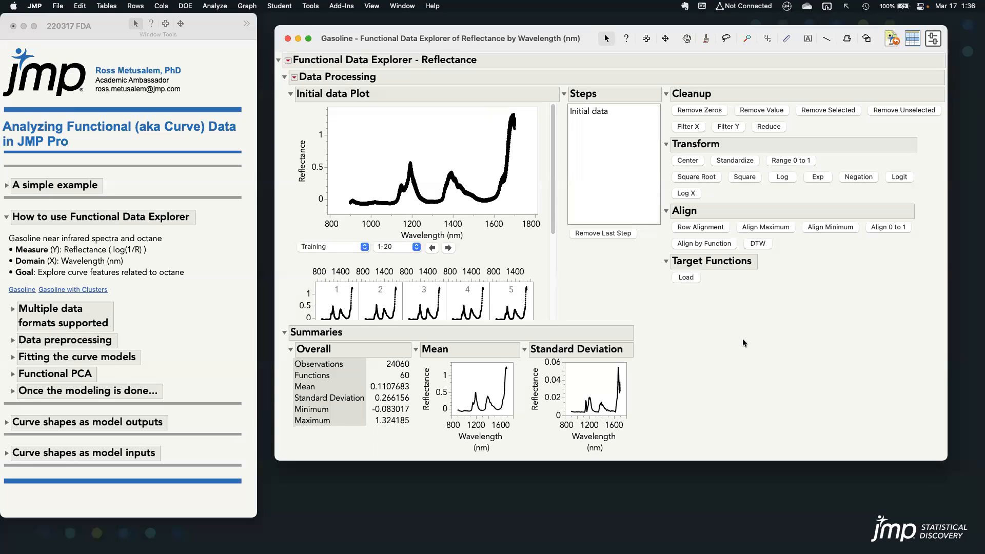
Expand the Data preprocessing section in the notes, highlight its Cleanup item, and return to the Functional Data Explorer report
mouse_move(691, 334)
mouse_down()
mouse_move(947, 277)
mouse_move(802, 76)
mouse_move(595, 256)
mouse_move(889, 342)
mouse_up()
click(12, 342)
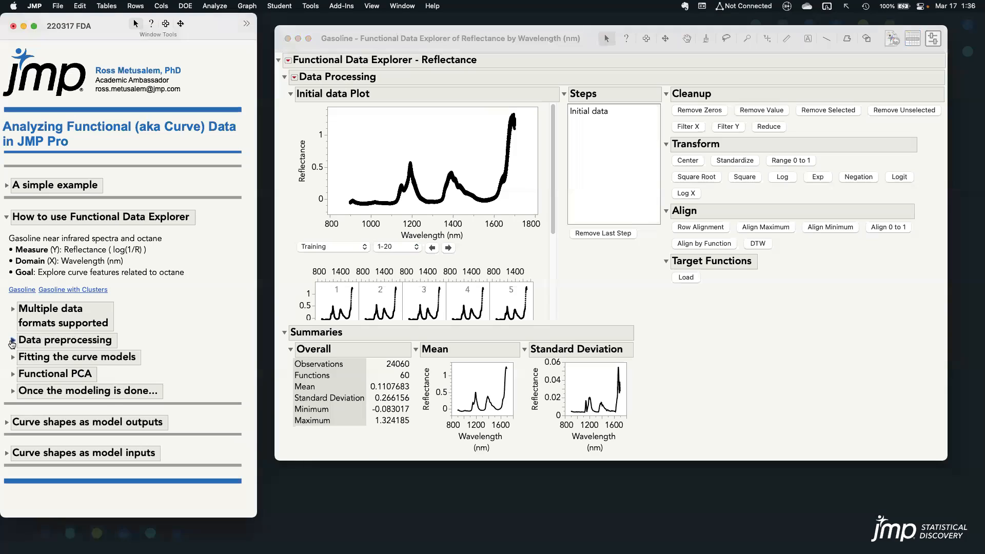
click(12, 343)
triple_click(152, 362)
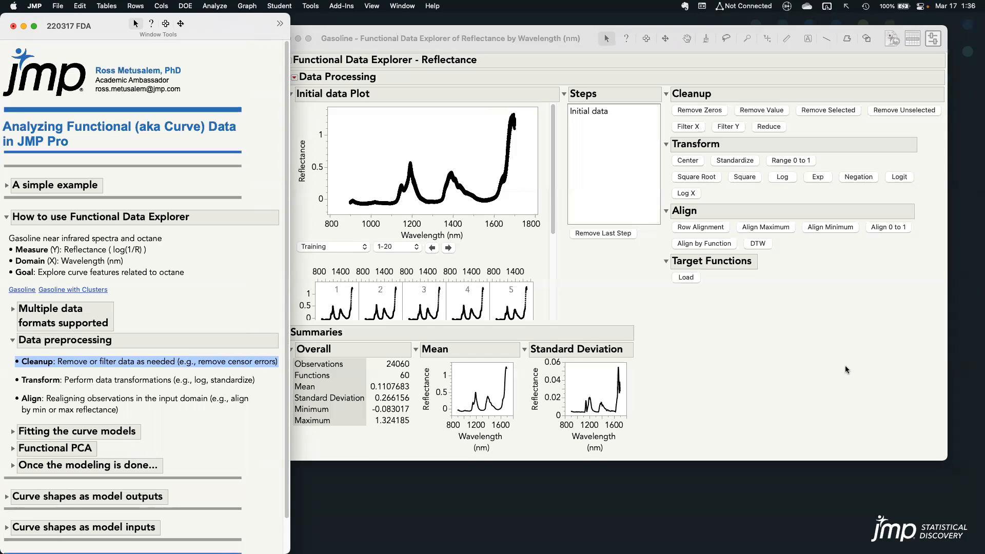
click(845, 370)
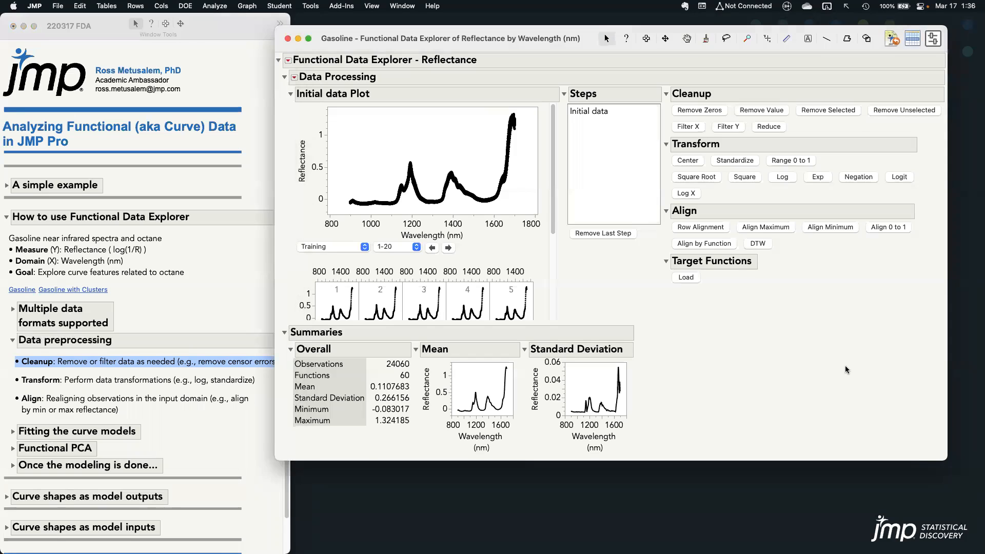
click(781, 111)
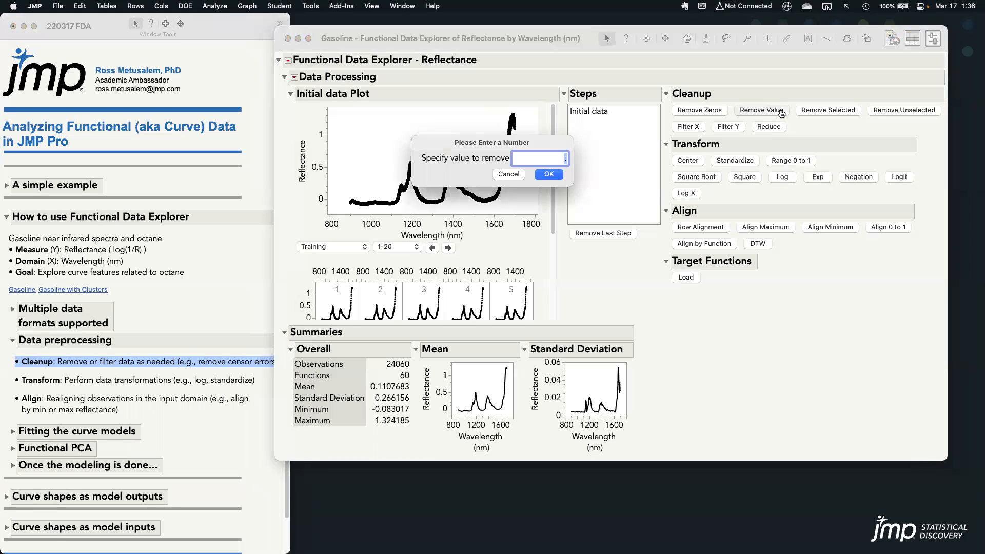
text(999)
click(503, 176)
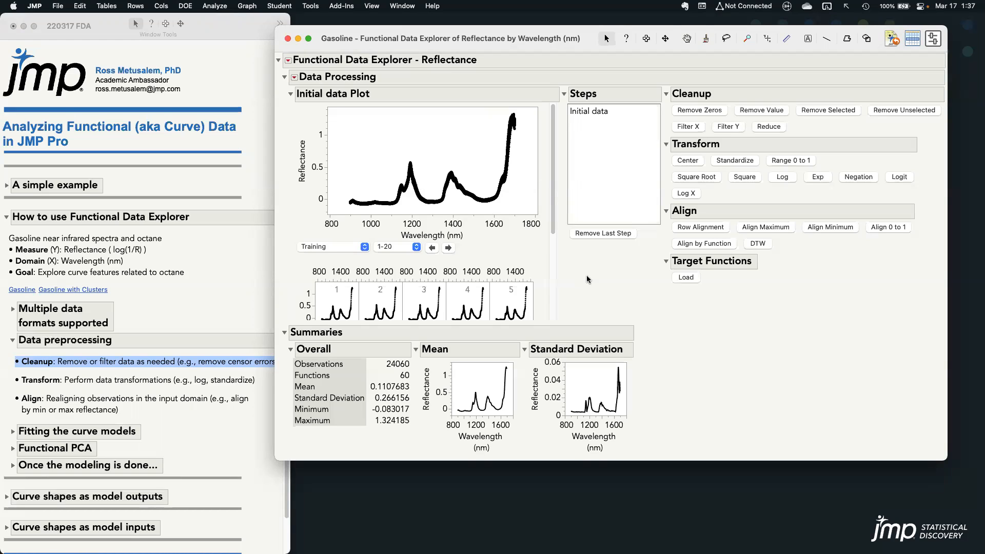
Filter X to remove wavelengths below 1200 nm and above 1500 nm, and remove that filter step again
click(699, 127)
text(1200)
key(Tab)
text(1500)
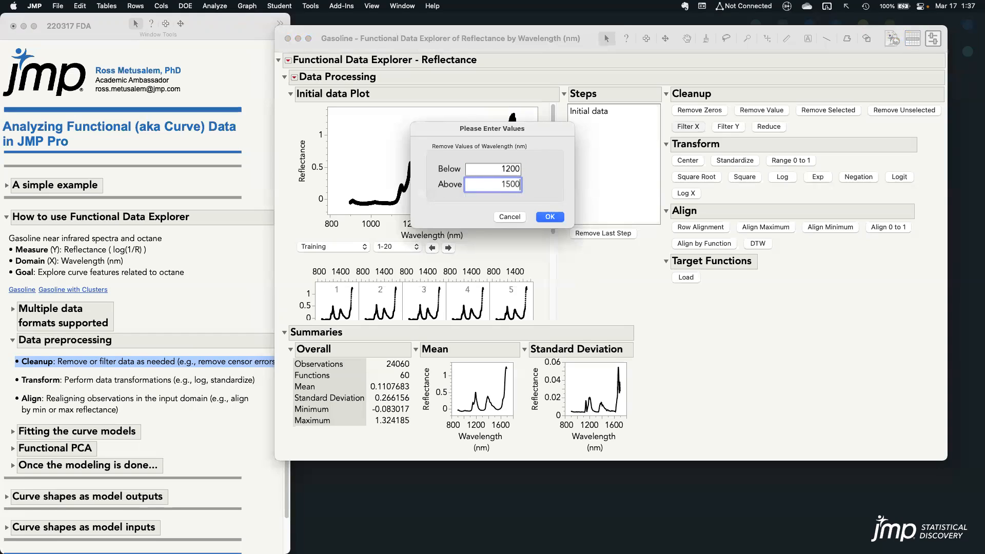
click(552, 218)
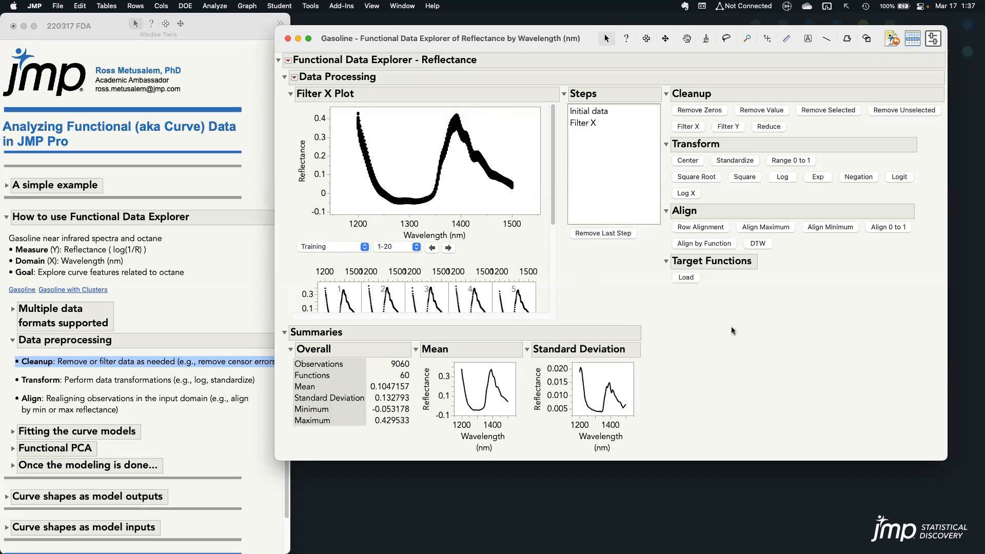
mouse_move(583, 279)
mouse_down()
mouse_move(614, 218)
mouse_move(612, 123)
mouse_move(559, 119)
mouse_up()
click(612, 235)
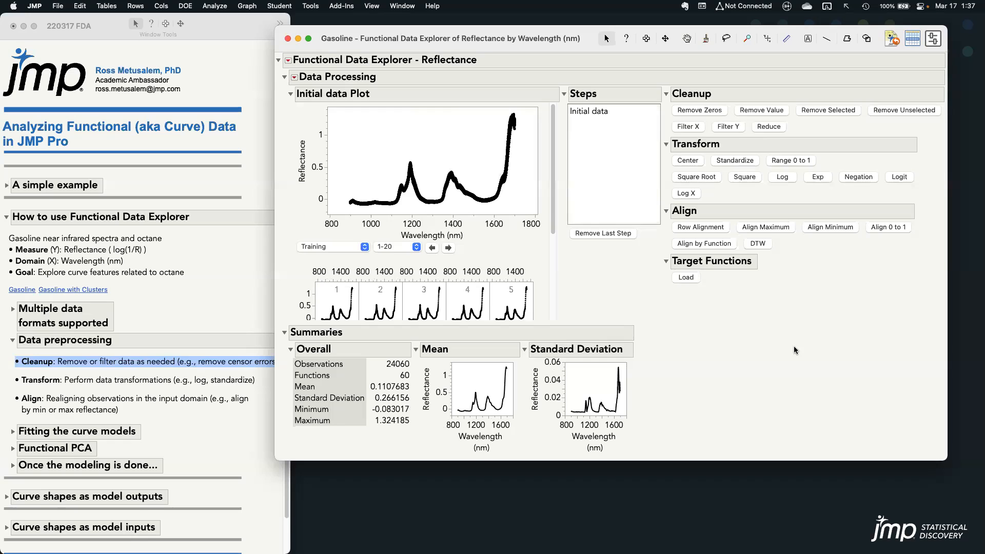
Highlight the Transform item and the Align item in the Data preprocessing notes, and return to the report
click(137, 383)
click(145, 381)
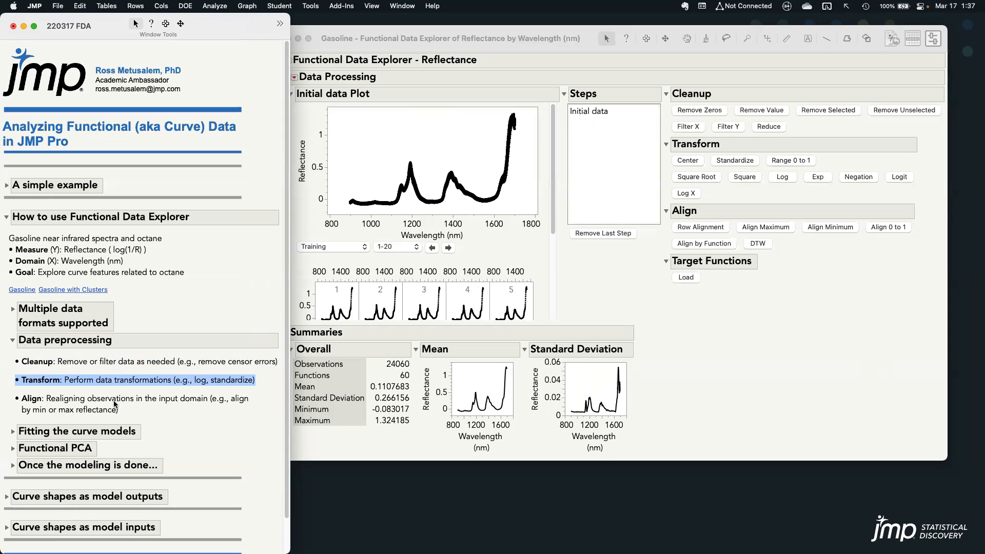
click(135, 406)
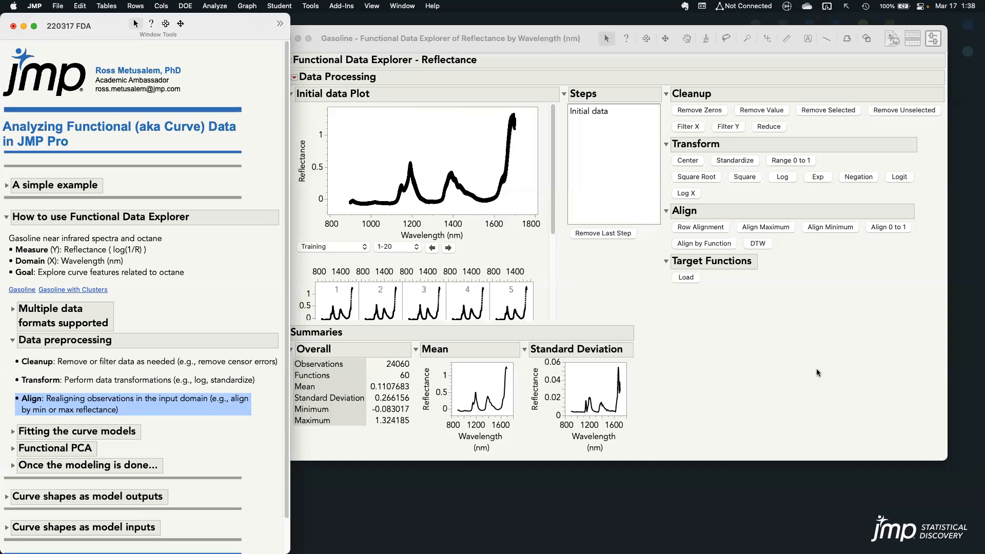
click(817, 369)
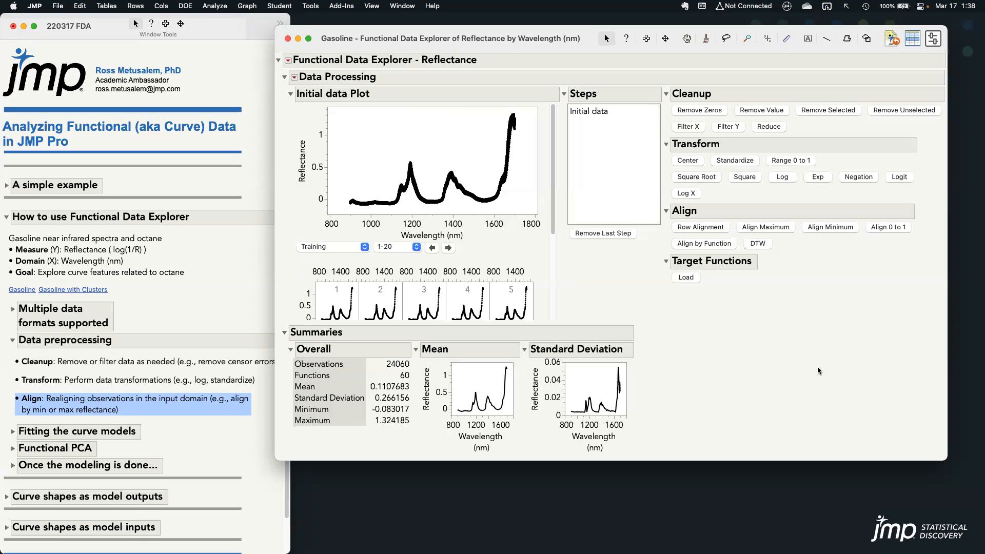
Apply Align Minimum to the reflectance curves, look at the aligned plot, and remove that alignment step again
click(845, 233)
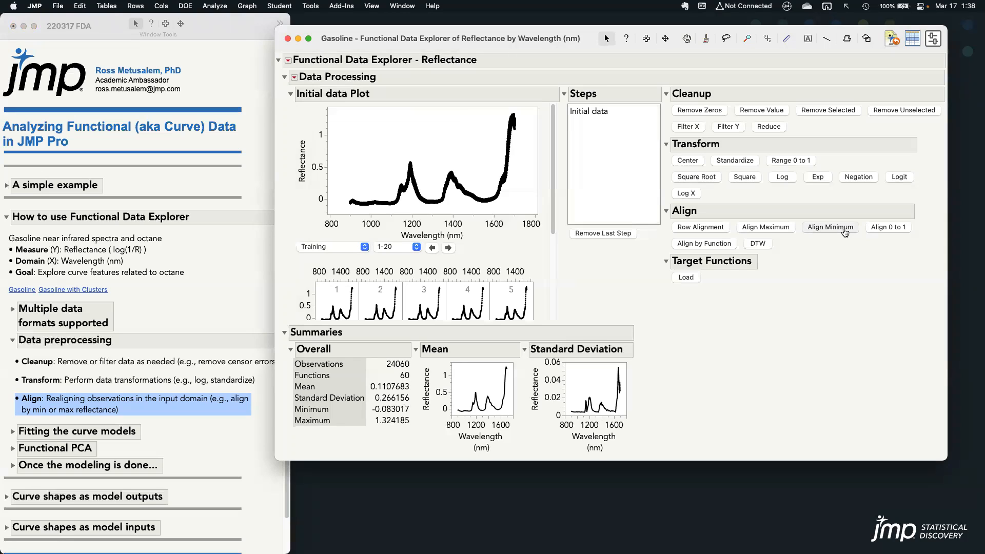
click(830, 227)
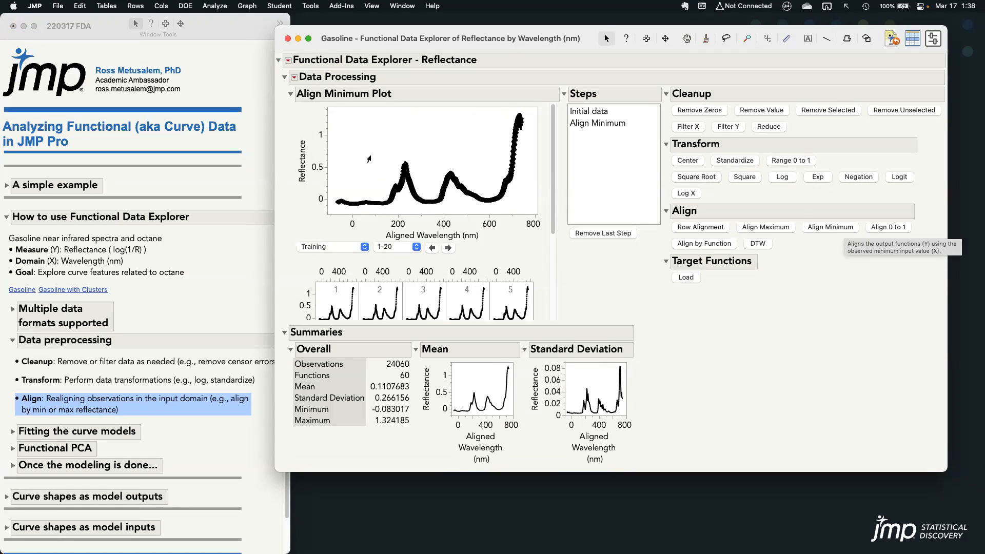
click(349, 137)
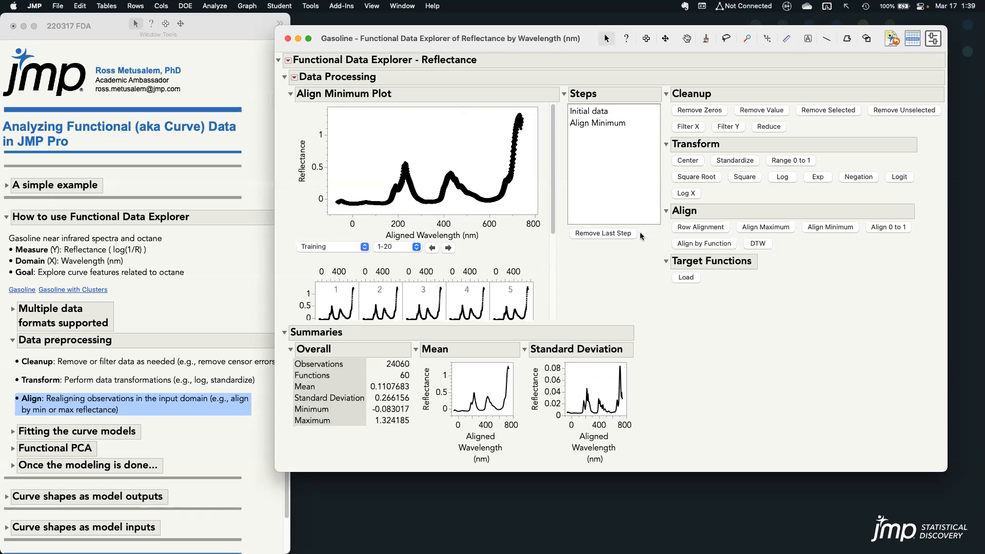
click(624, 234)
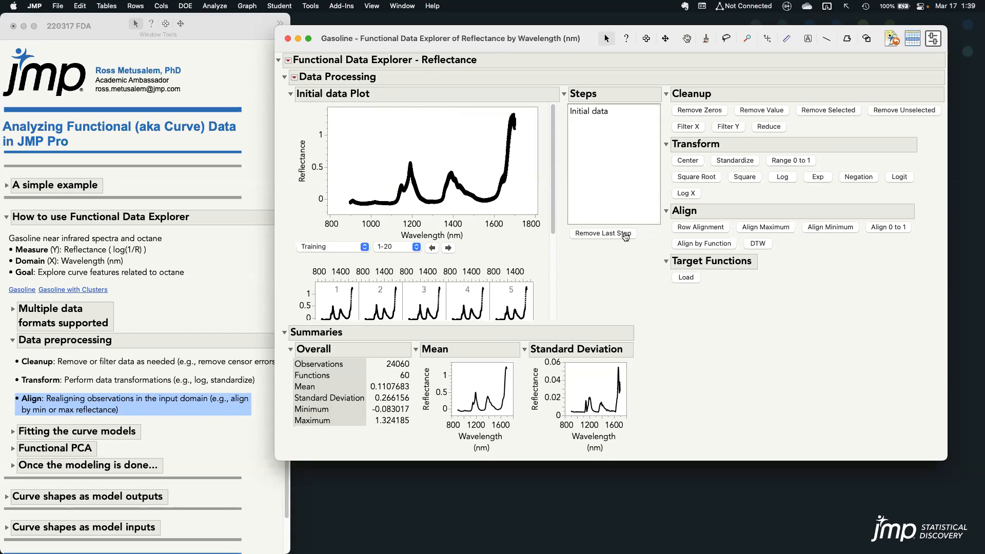
Switch the notes from Data preprocessing to Fitting the curve models and highlight the B-Splines and P-Splines item
click(237, 402)
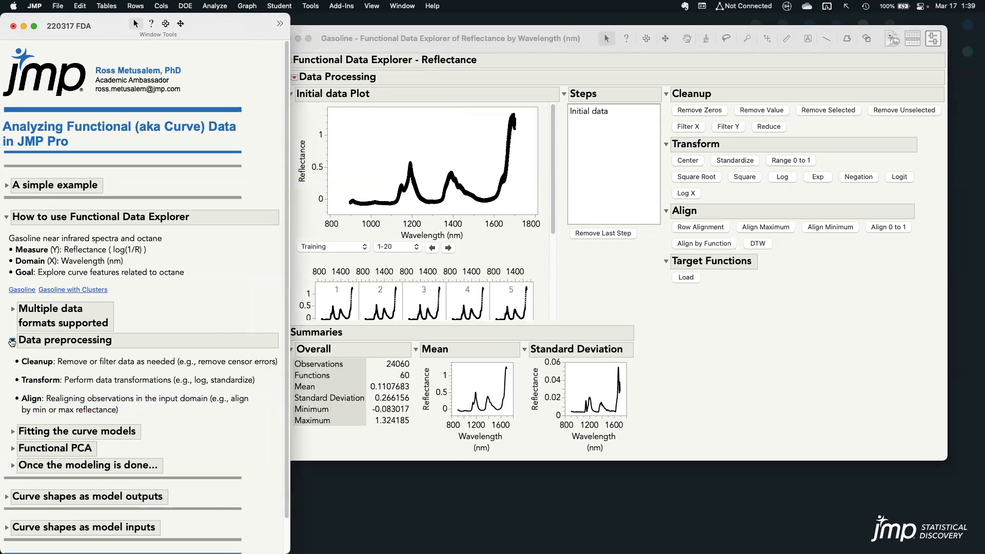
click(12, 343)
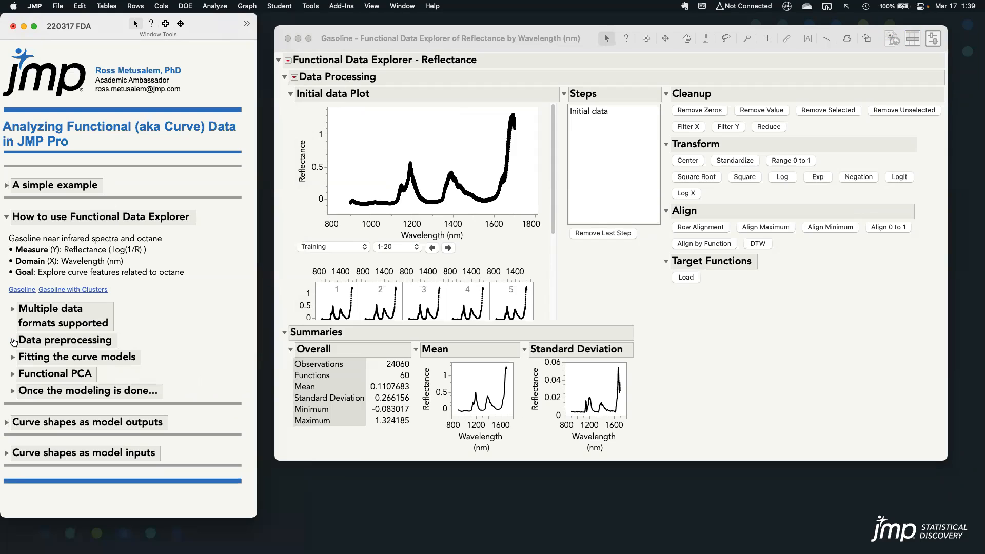
click(12, 359)
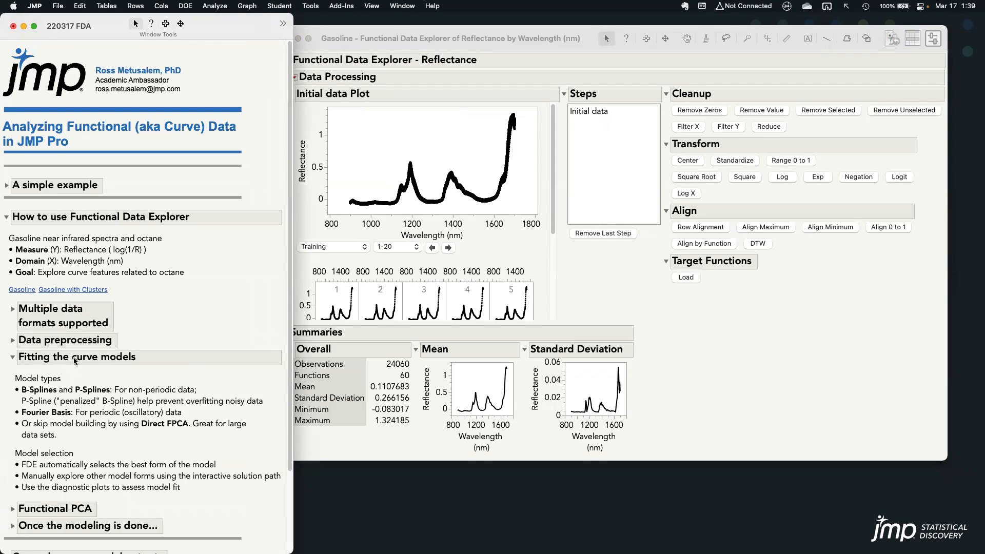
click(160, 396)
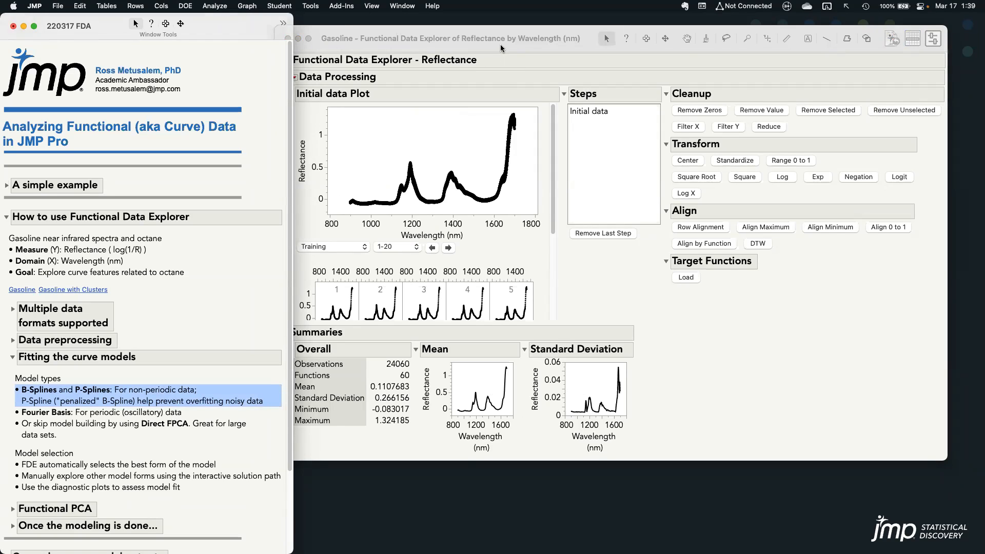
Move the report window slightly clear of the notes and fit a B-Splines model to the reflectance curves
drag(500, 46, 513, 44)
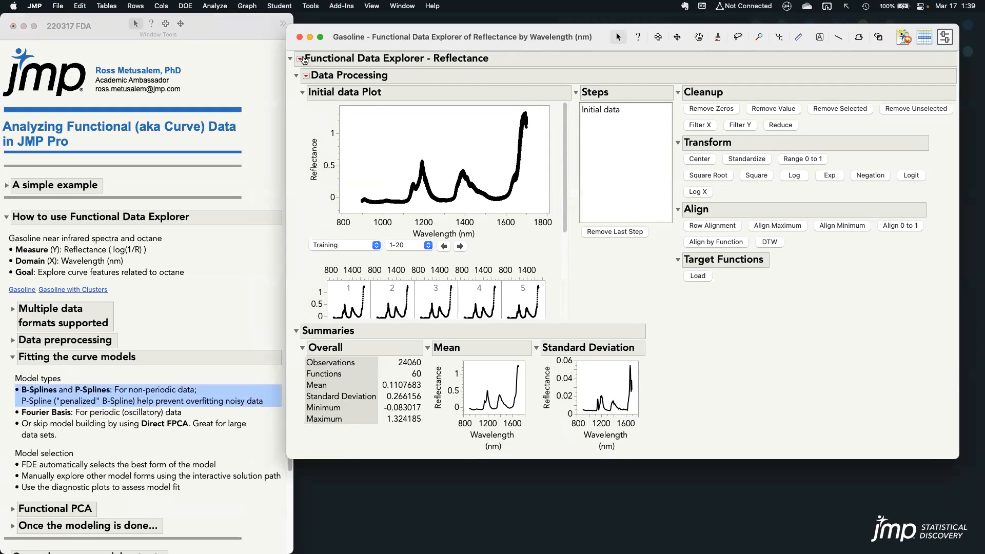
click(299, 58)
mouse_move(312, 86)
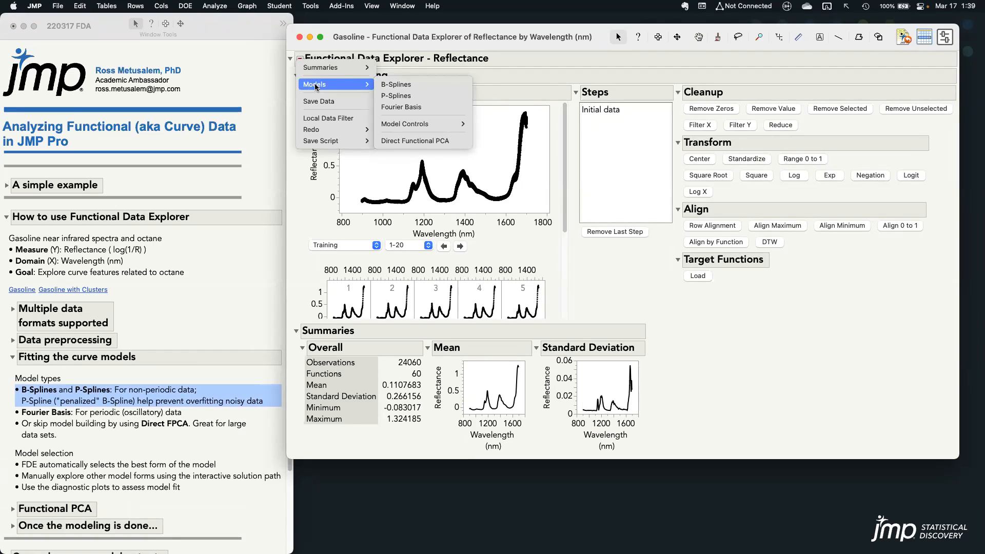
click(430, 85)
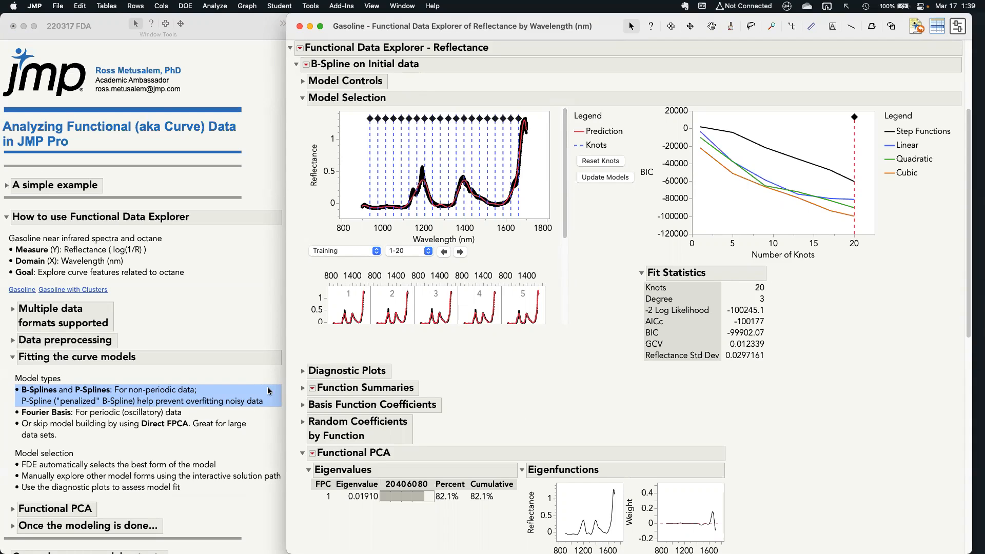
Highlight the note about FDE automatically selecting the best form of the model, and return to the B-Spline report
click(149, 441)
click(248, 465)
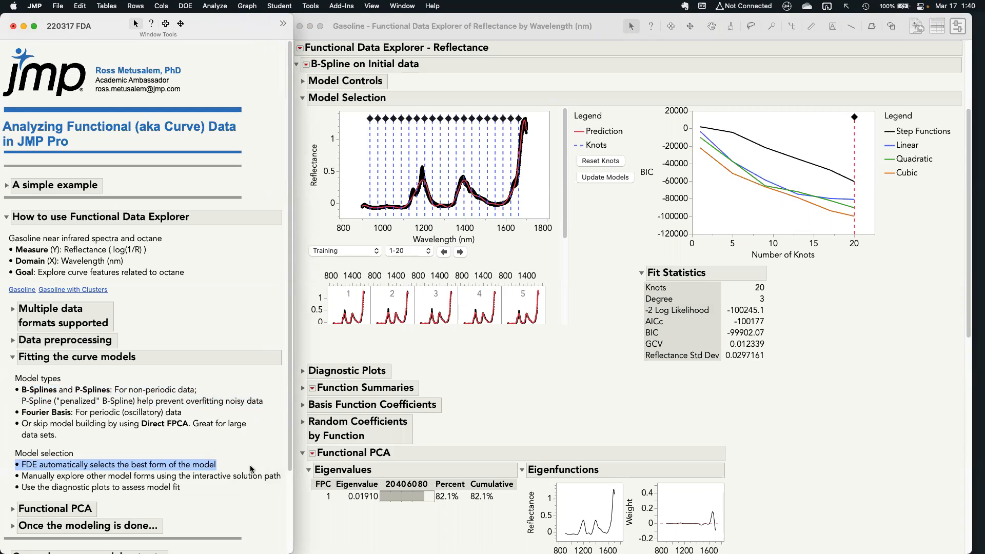
click(785, 403)
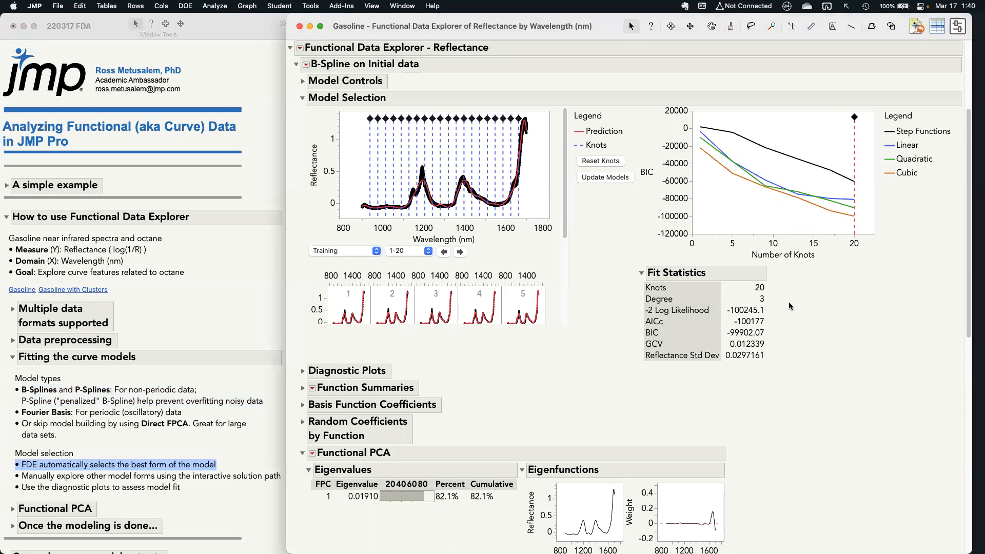
Examine the B-Spline model selection plot of BIC by number of knots, circling the legend from Step Functions to Cubic
mouse_move(639, 279)
mouse_down()
mouse_move(769, 307)
mouse_move(736, 234)
mouse_move(564, 123)
mouse_move(449, 116)
mouse_move(701, 210)
mouse_up()
key(Escape)
mouse_move(889, 195)
mouse_down()
mouse_move(955, 165)
mouse_move(919, 113)
mouse_move(881, 148)
mouse_up()
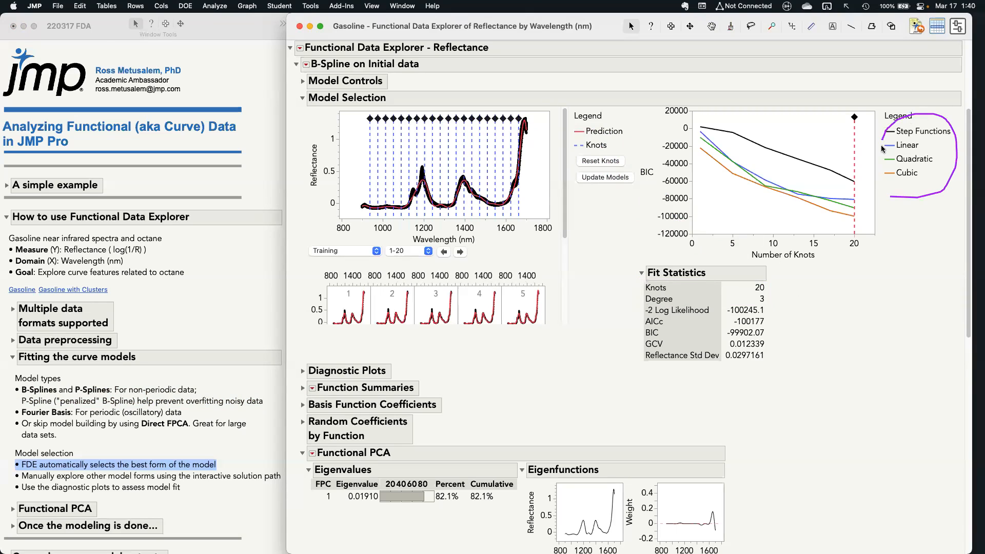
drag(889, 191, 893, 199)
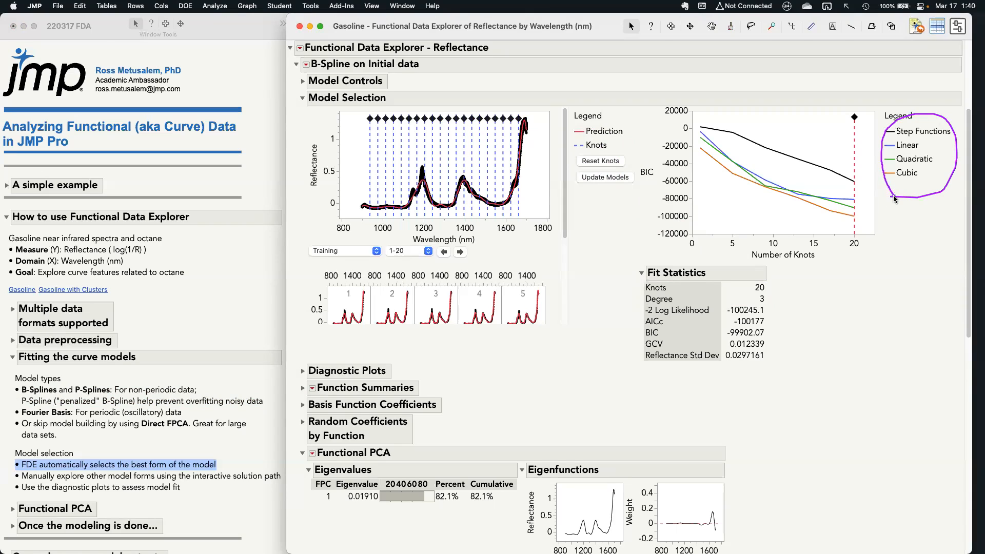
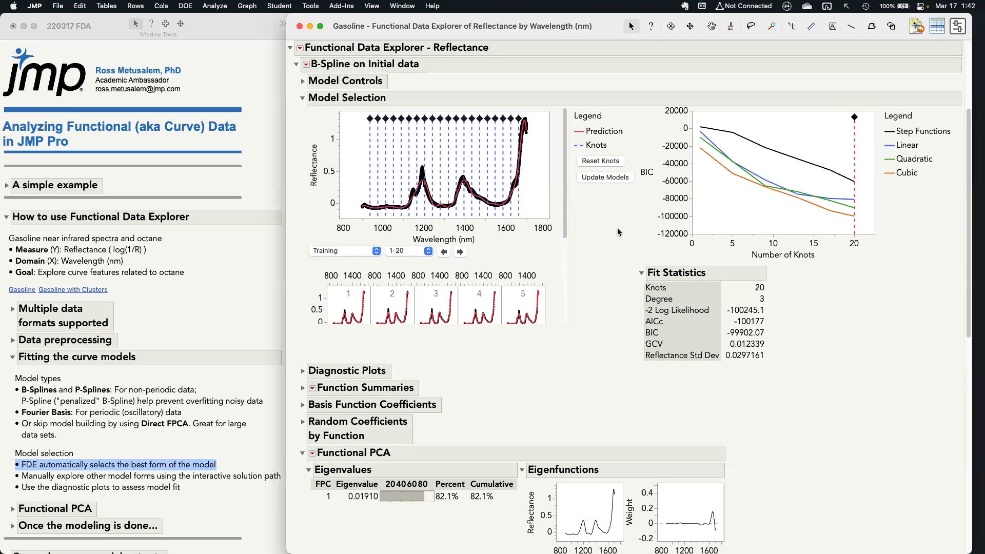
Highlight the note about manually exploring other model forms using the interactive solution path, and return to the B-Spline report
mouse_move(626, 213)
mouse_down()
mouse_move(654, 159)
mouse_move(636, 179)
mouse_up()
click(165, 476)
click(165, 476)
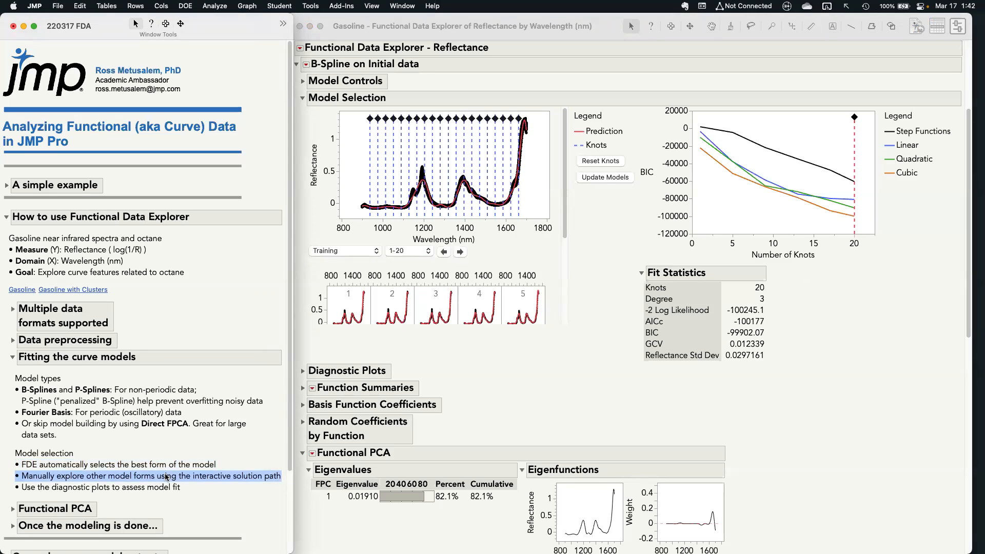
click(622, 210)
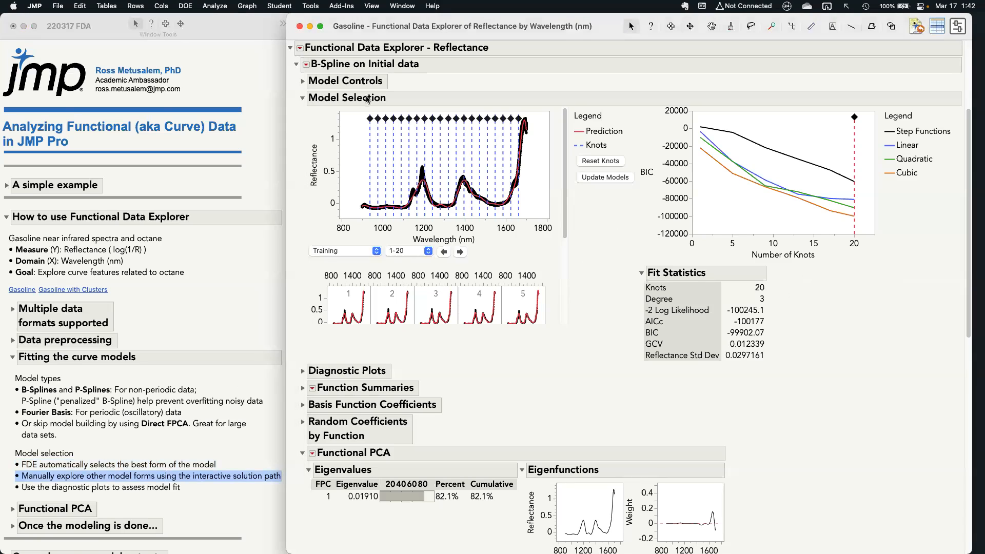
Lower the B-Spline model to 9 knots with the BIC plot's slider and mark the fitted curve at the shorter wavelengths
drag(352, 103, 528, 139)
drag(811, 120, 745, 123)
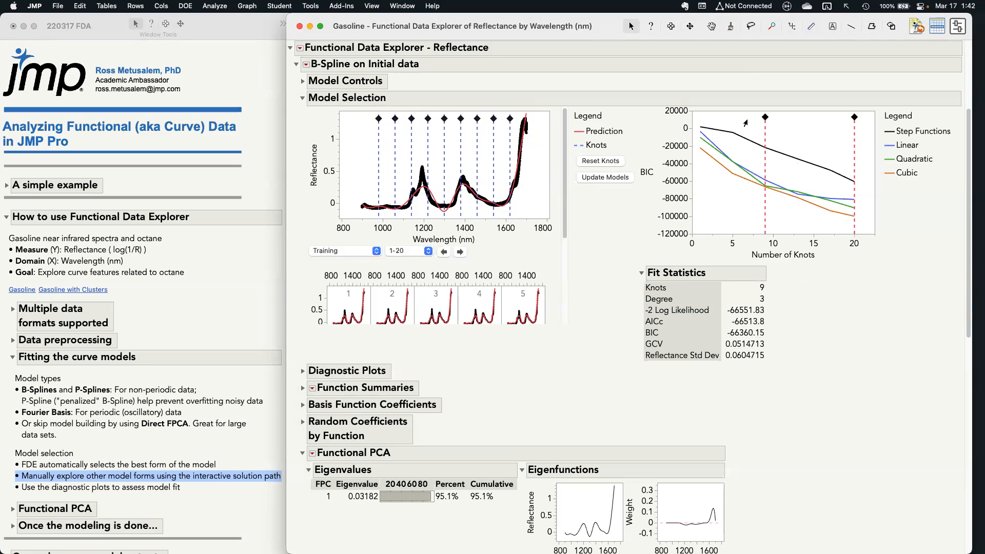
drag(745, 123, 745, 125)
key(c)
drag(367, 206, 429, 199)
Return the B-Spline slider to 20 knots, briefly mark the fitted curve near the first peak, and clear the marking
drag(765, 117, 854, 123)
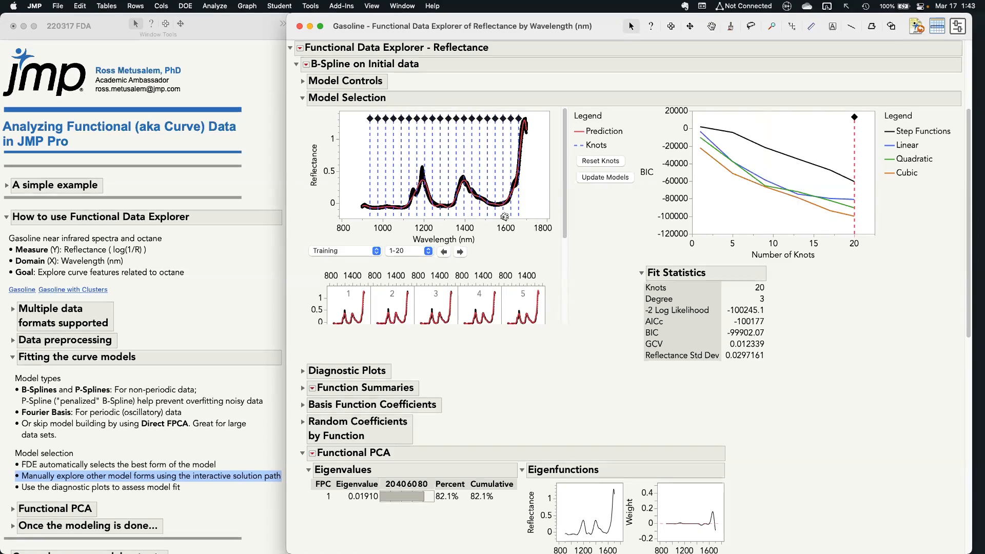
key(s)
key(c)
drag(410, 202, 422, 184)
key(Escape)
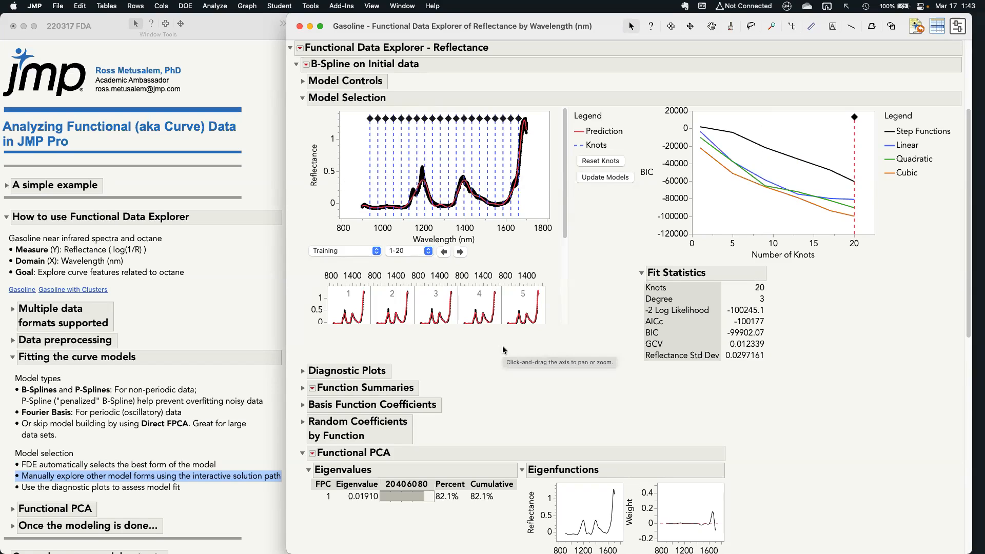
Highlight in turn the notes on B-Splines and P-Splines, Fourier Basis, and skipping model building with Direct FPCA
click(135, 404)
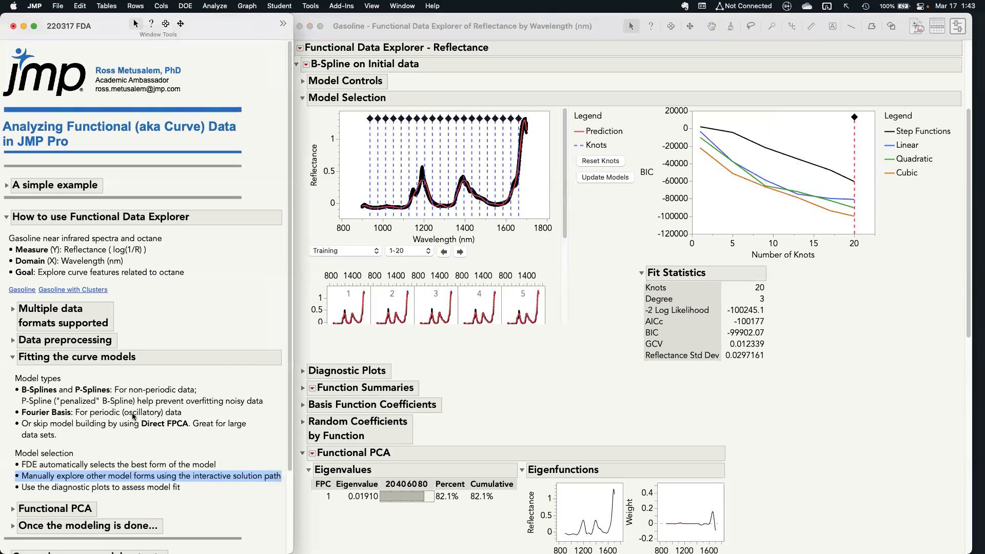
click(138, 396)
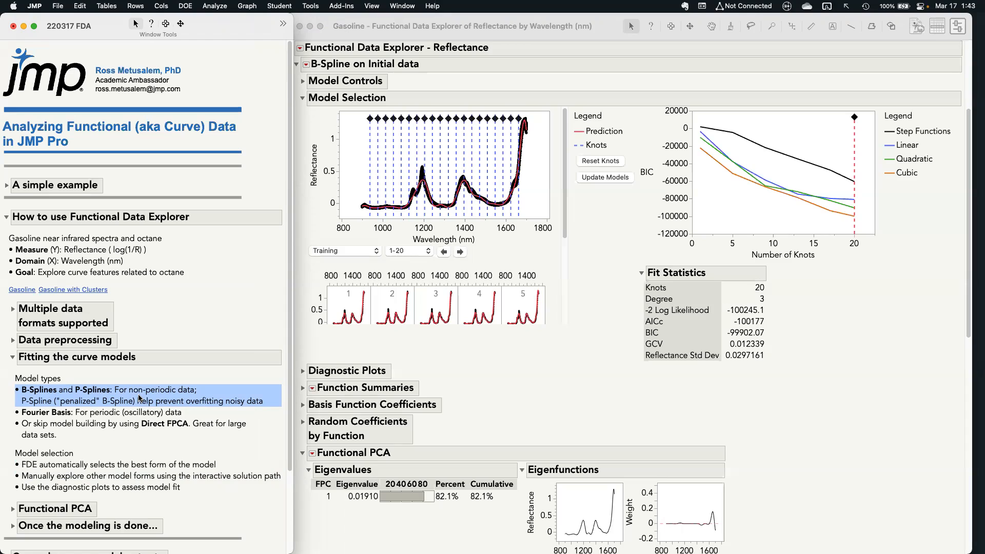
click(141, 412)
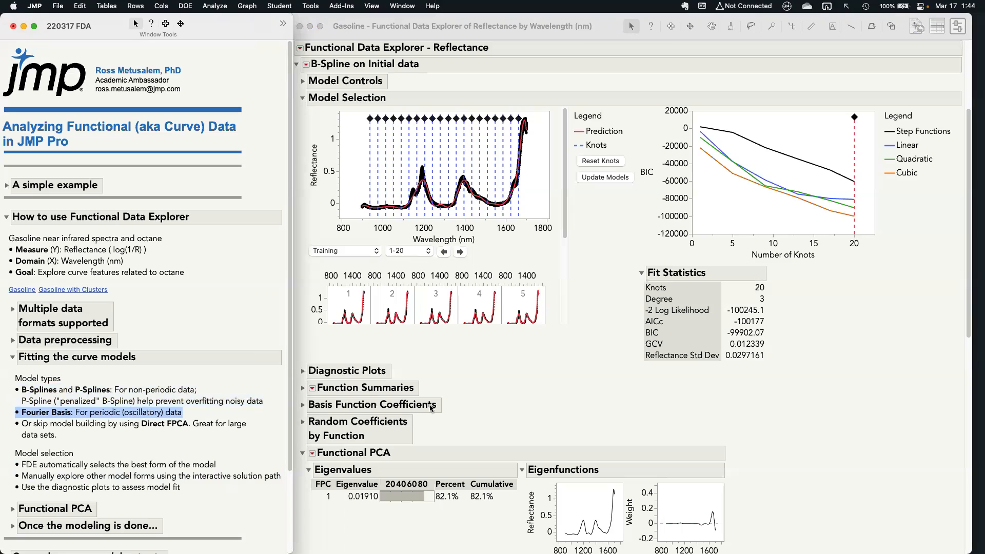
key(Down)
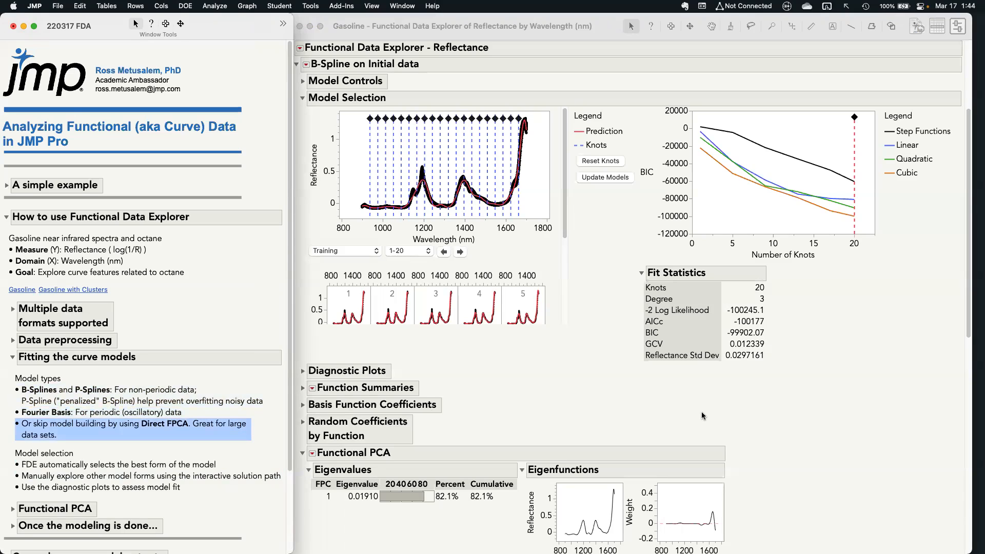
Return to the Functional Data Explorer report and run the Direct Functional PCA model on the reflectance curves
click(543, 376)
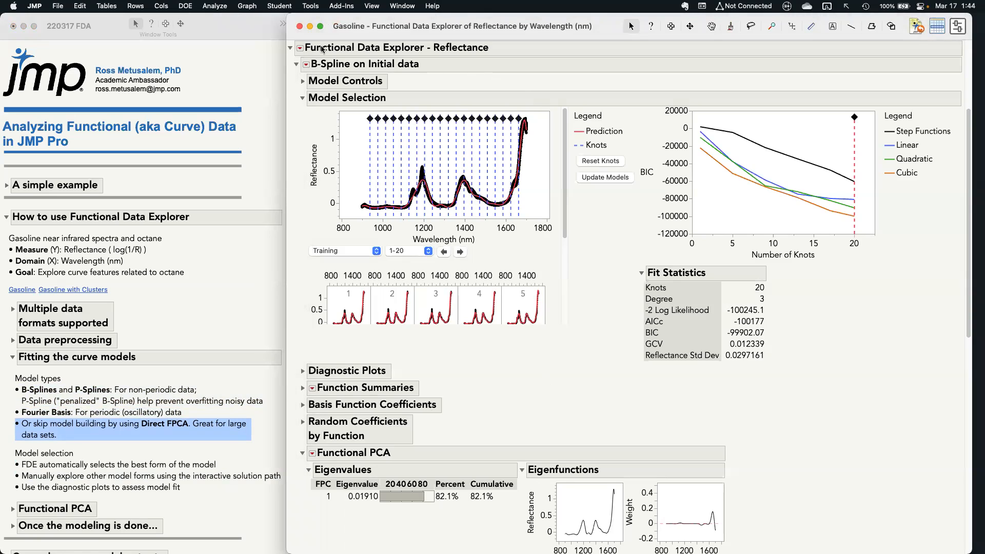
click(300, 47)
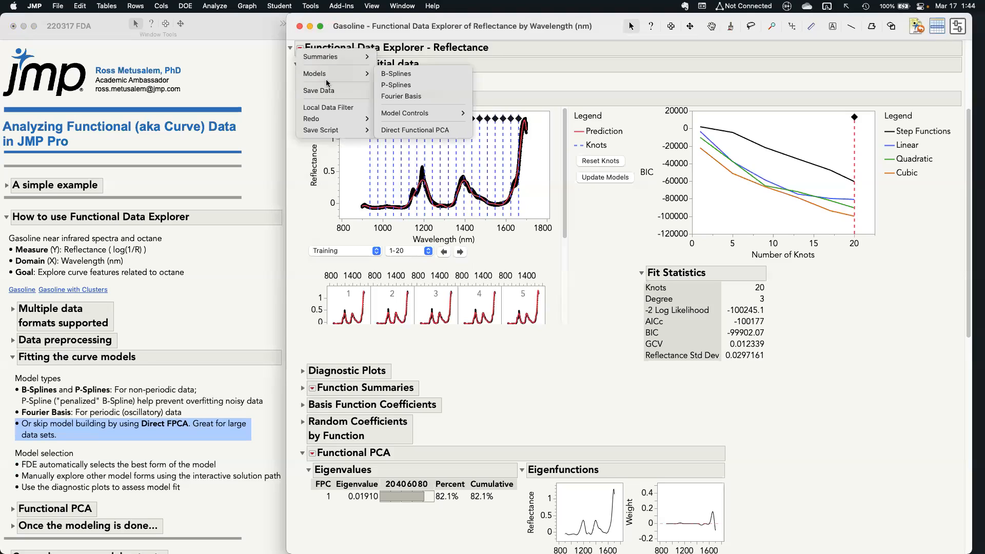
mouse_move(334, 75)
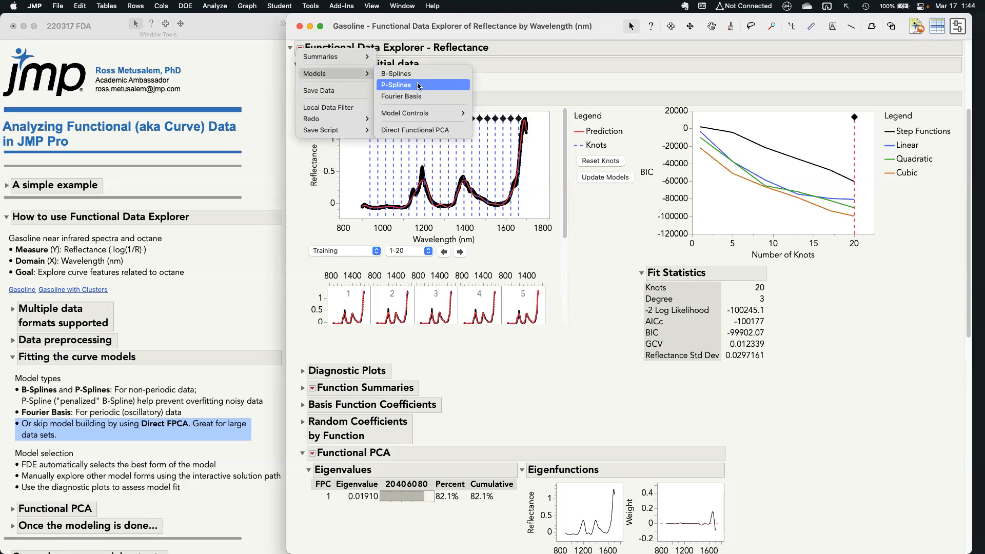
click(430, 131)
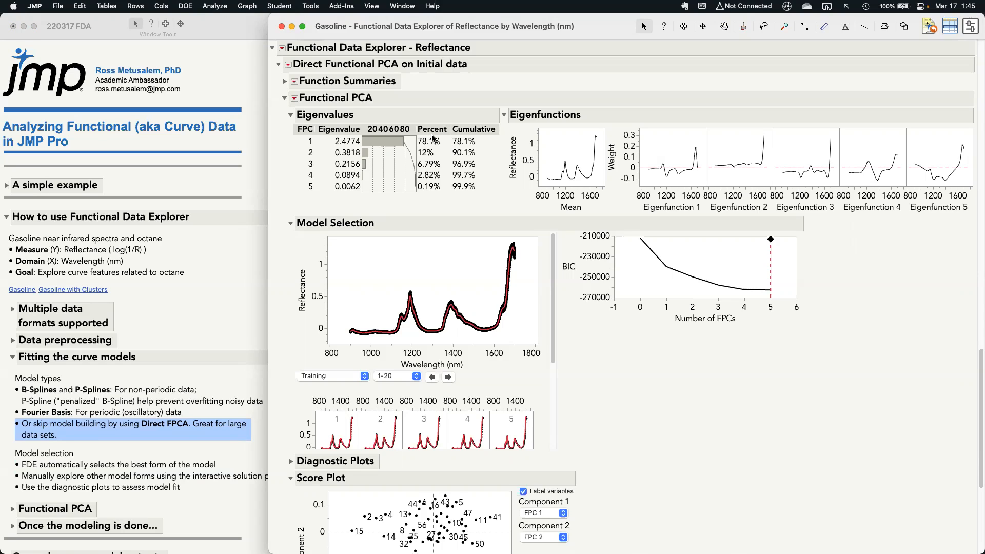
Switch the notes from Fitting the curve models to Functional PCA, and return to the Direct Functional PCA report
click(170, 426)
click(178, 434)
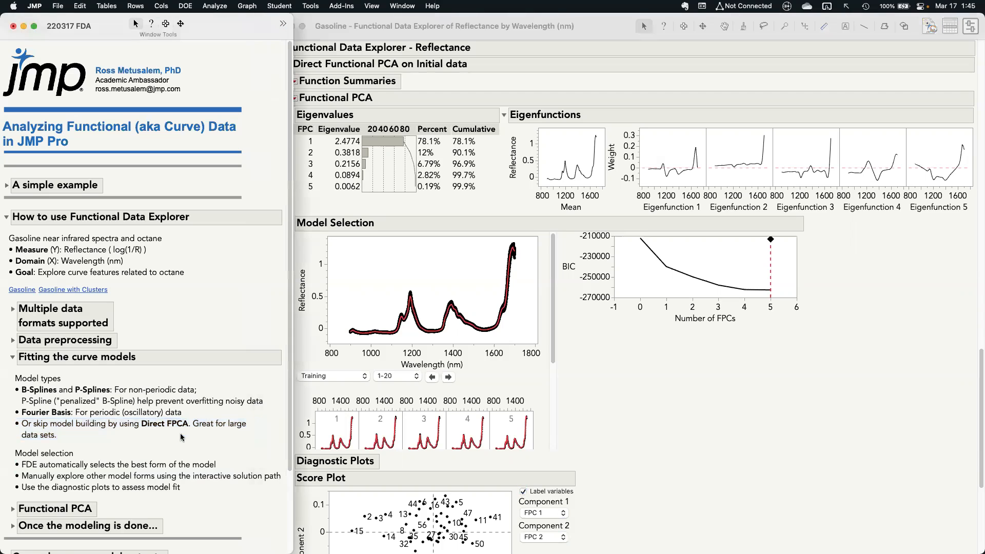
click(12, 357)
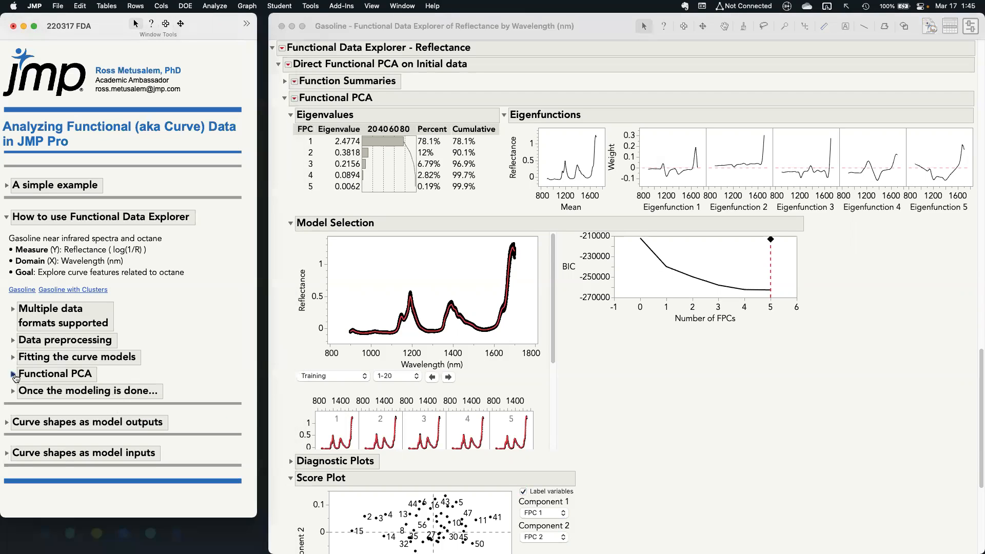
click(13, 375)
click(868, 325)
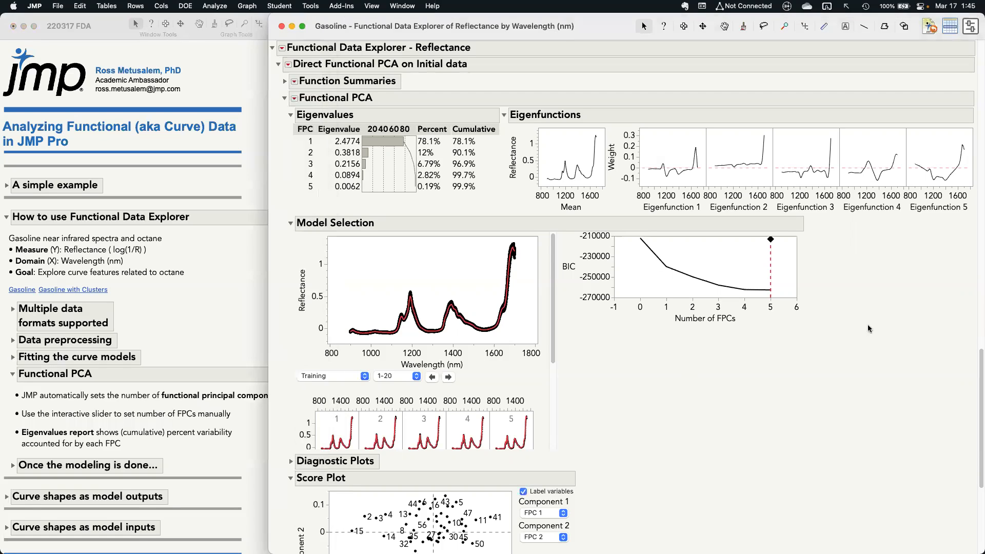
Examine the eigenfunction plots and the BIC by number of FPCs plot, circling Eigenfunctions 1 to 5
mouse_move(851, 237)
mouse_down()
mouse_move(945, 232)
mouse_move(972, 211)
mouse_move(957, 120)
mouse_move(703, 112)
mouse_move(627, 158)
mouse_move(662, 220)
mouse_move(966, 220)
mouse_up()
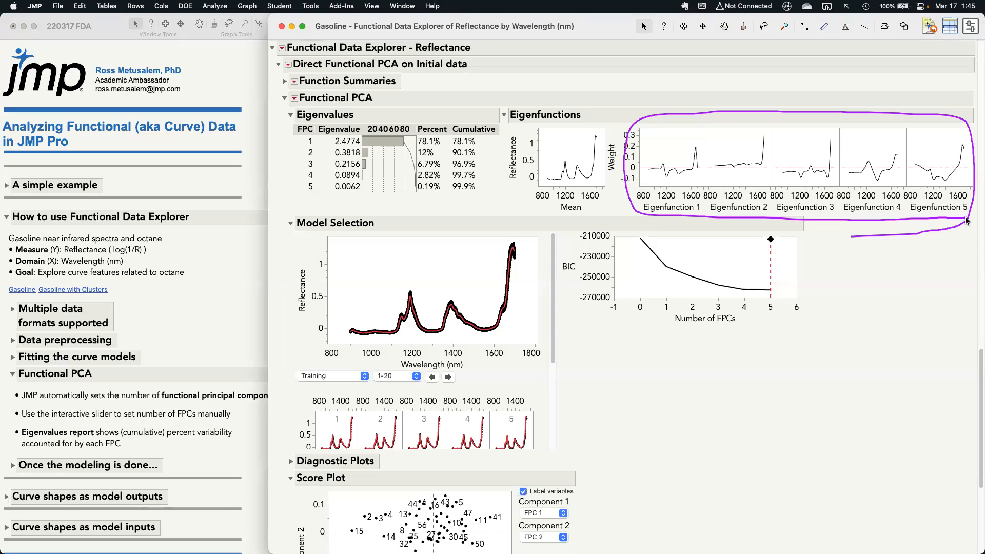
mouse_move(640, 350)
mouse_down()
mouse_move(856, 277)
mouse_move(720, 205)
mouse_up()
mouse_move(557, 284)
mouse_down()
mouse_move(611, 329)
mouse_move(811, 327)
mouse_up()
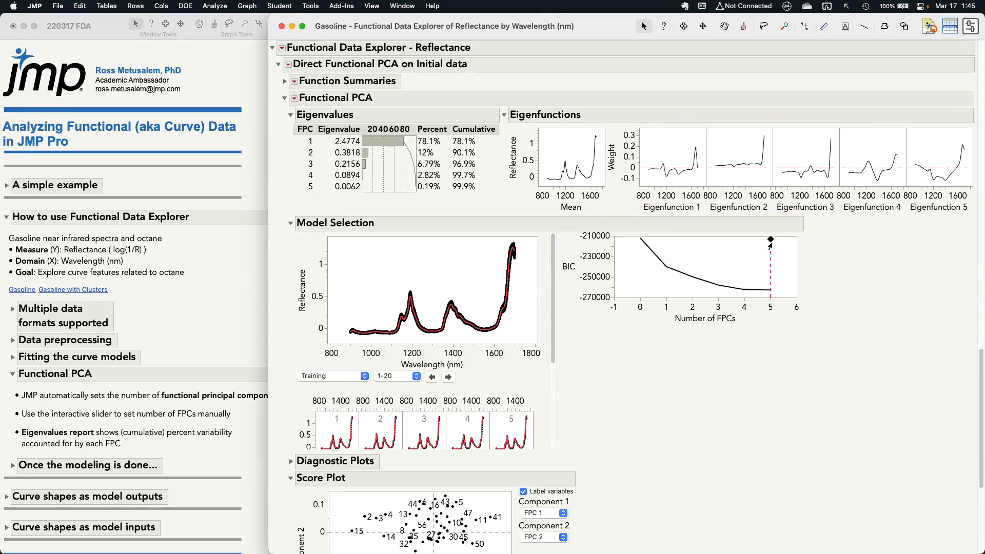
Highlight the note about using the interactive slider to set the number of FPCs manually, and return to the report
click(199, 415)
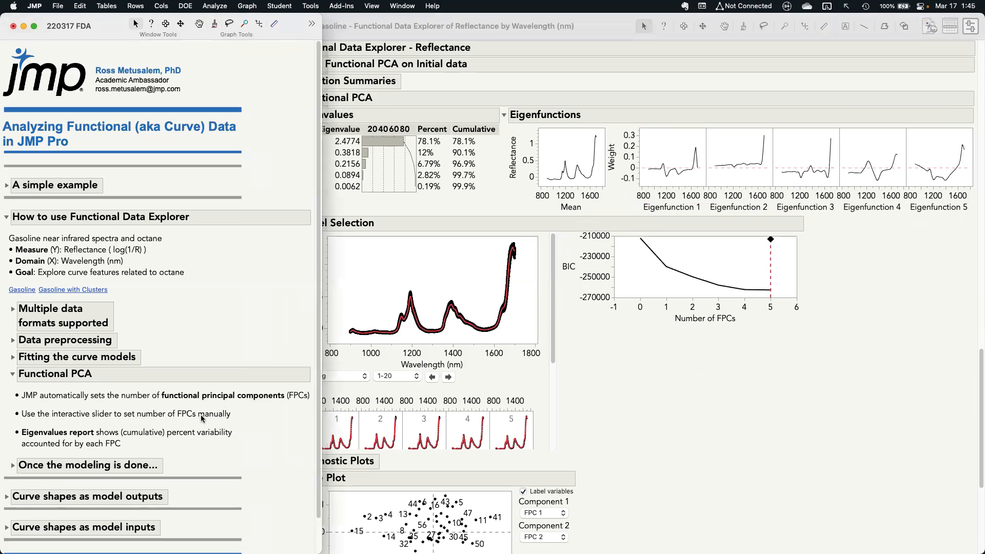
click(201, 414)
click(839, 307)
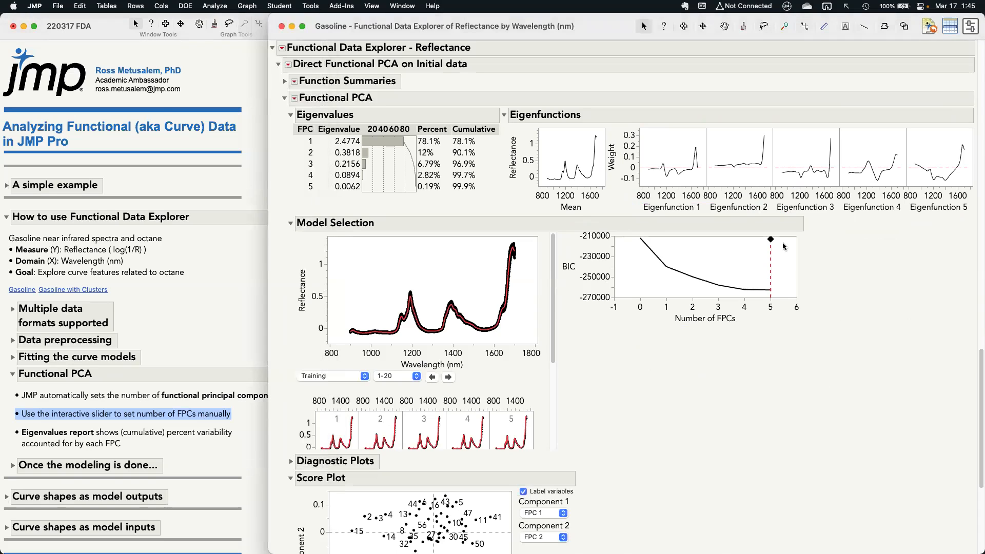
Reduce the number of FPCs to 2 with the slider, mark the Eigenvalues table, and restore the slider to 5 FPCs
drag(770, 241, 681, 243)
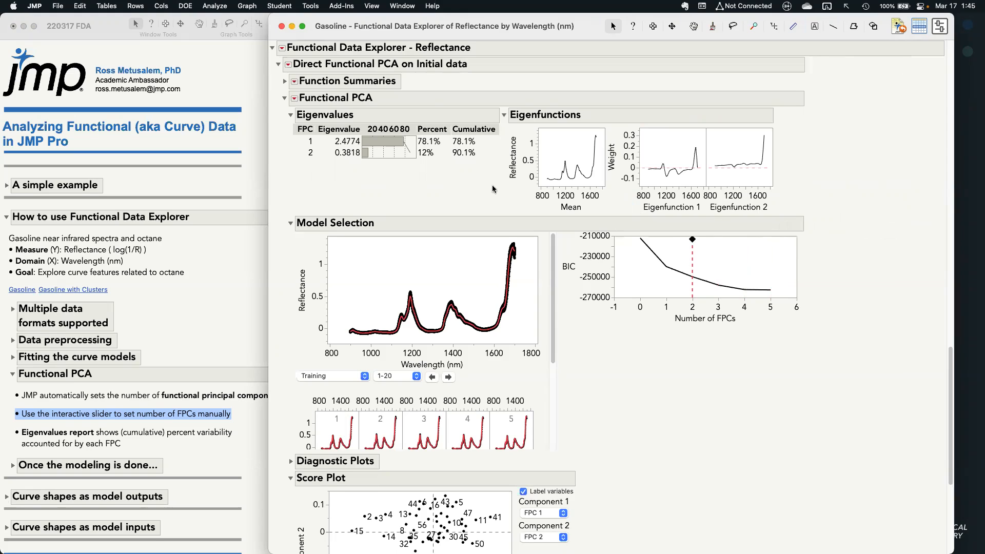
mouse_move(421, 184)
mouse_down()
mouse_move(482, 154)
mouse_move(399, 116)
mouse_move(302, 170)
mouse_move(349, 178)
mouse_up()
drag(692, 241, 763, 247)
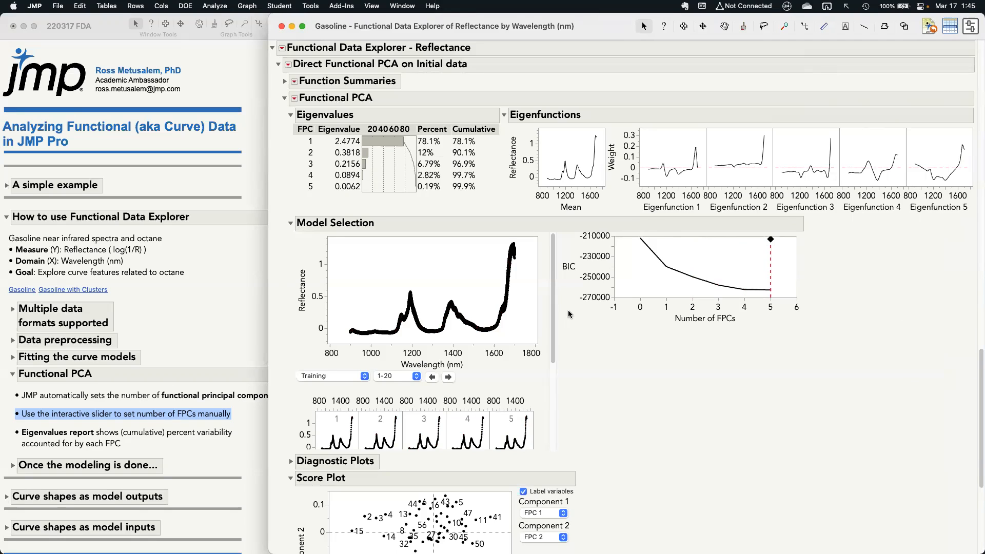
Highlight the note about the Eigenvalues report showing percent variability accounted for by each FPC, and return to the report
click(162, 434)
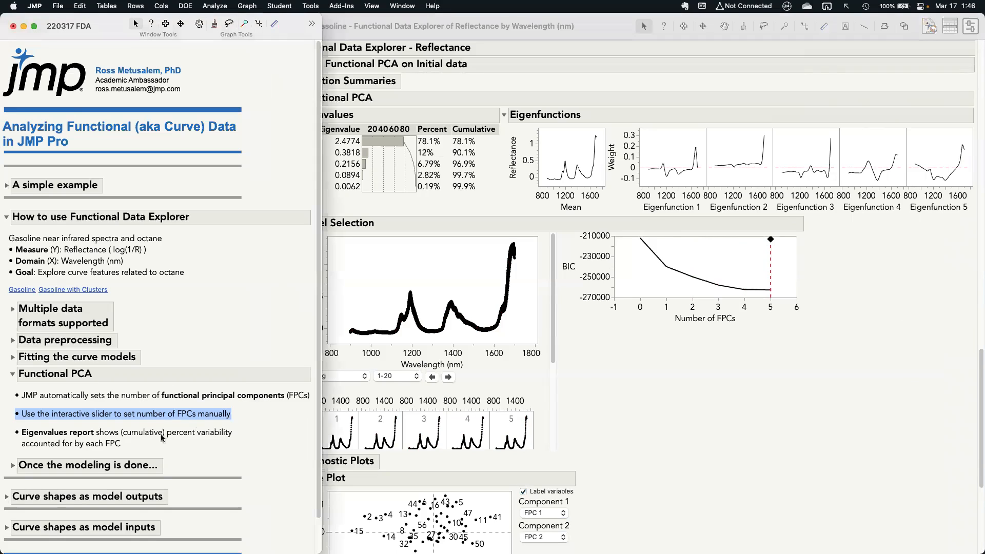
click(165, 440)
click(325, 211)
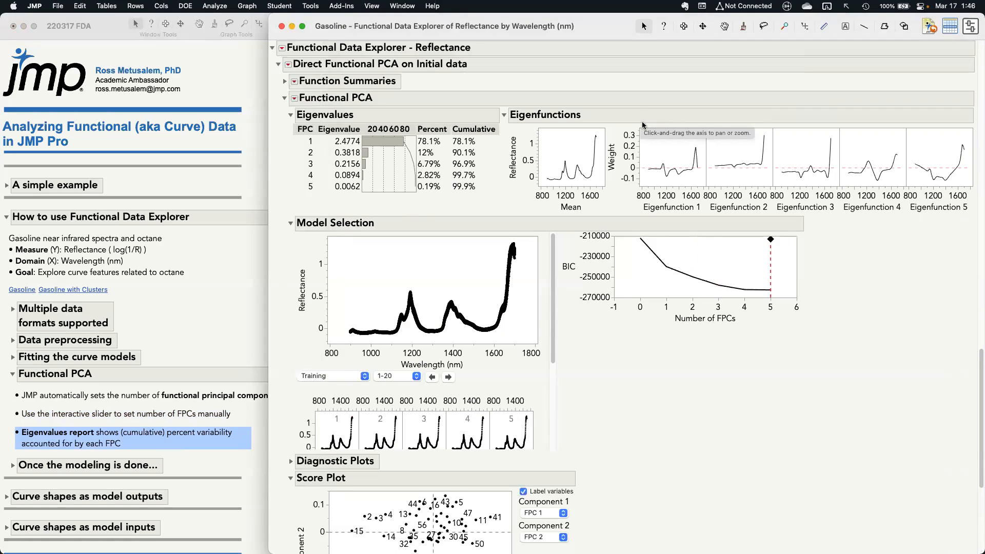
Compare Eigenfunctions 1, 2 and 3 with their percentages in the Eigenvalues table, marking each one and clearing the markings
mouse_move(628, 115)
mouse_down()
mouse_move(651, 159)
mouse_move(710, 214)
mouse_up()
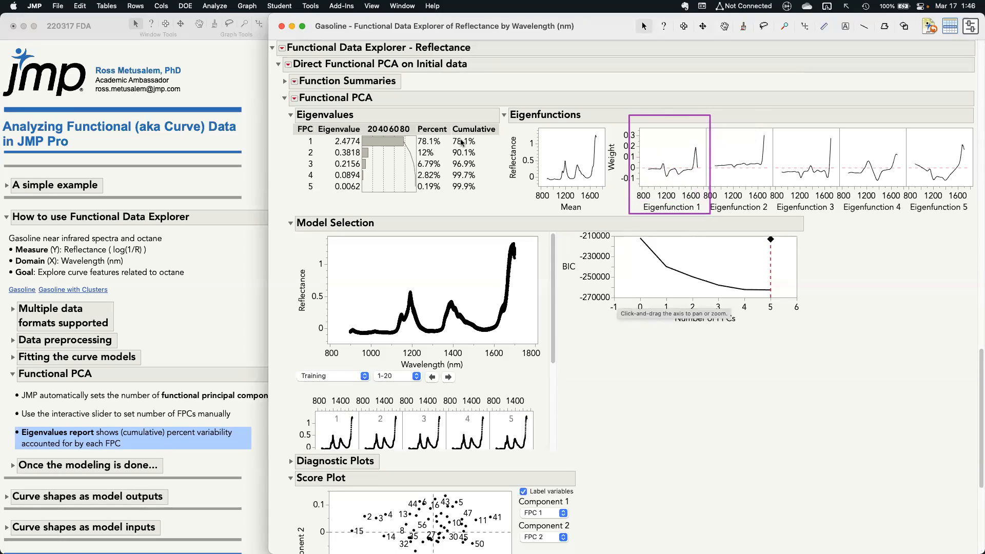
mouse_move(432, 134)
mouse_down()
mouse_move(413, 141)
mouse_move(444, 142)
mouse_move(434, 134)
mouse_up()
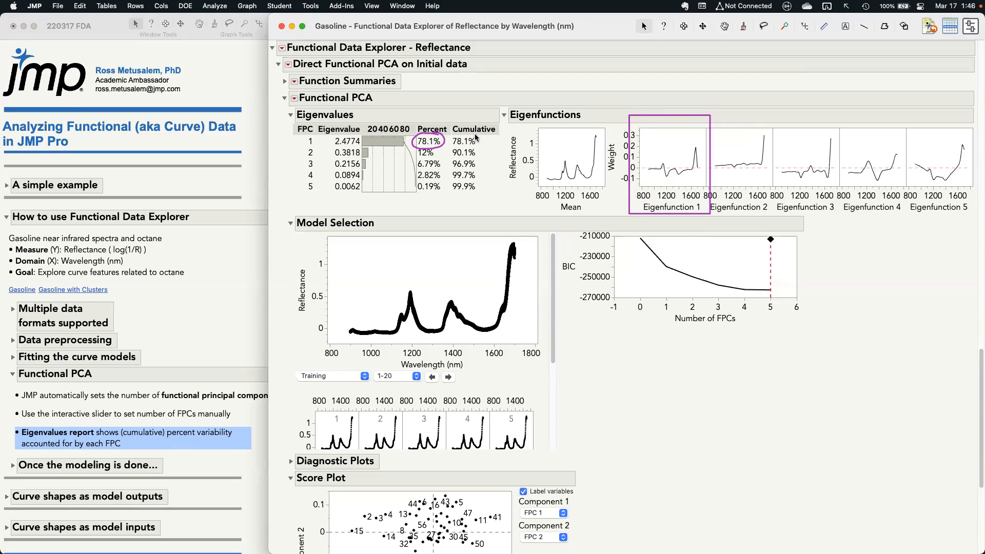
key(Escape)
mouse_move(700, 115)
mouse_down()
mouse_move(732, 177)
mouse_move(781, 218)
mouse_up()
mouse_move(431, 146)
mouse_down()
mouse_move(417, 151)
mouse_move(423, 160)
mouse_move(437, 152)
mouse_move(430, 146)
mouse_move(467, 146)
mouse_move(449, 156)
mouse_move(460, 161)
mouse_move(485, 157)
mouse_move(472, 145)
mouse_up()
key(Escape)
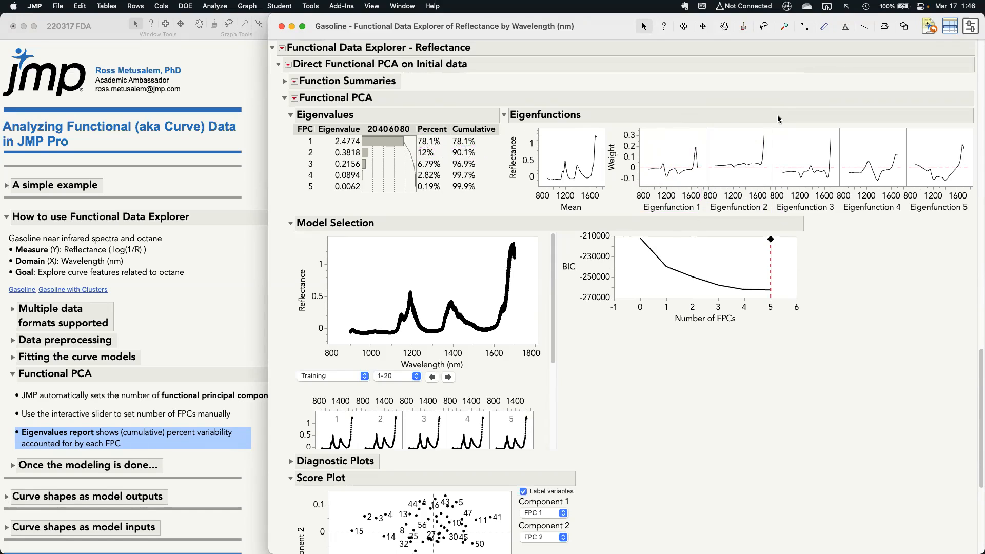
mouse_move(773, 122)
mouse_down()
mouse_move(832, 216)
mouse_move(844, 216)
mouse_up()
mouse_move(440, 164)
mouse_down()
mouse_move(416, 169)
mouse_move(441, 163)
mouse_move(434, 158)
mouse_move(482, 162)
mouse_up()
key(Escape)
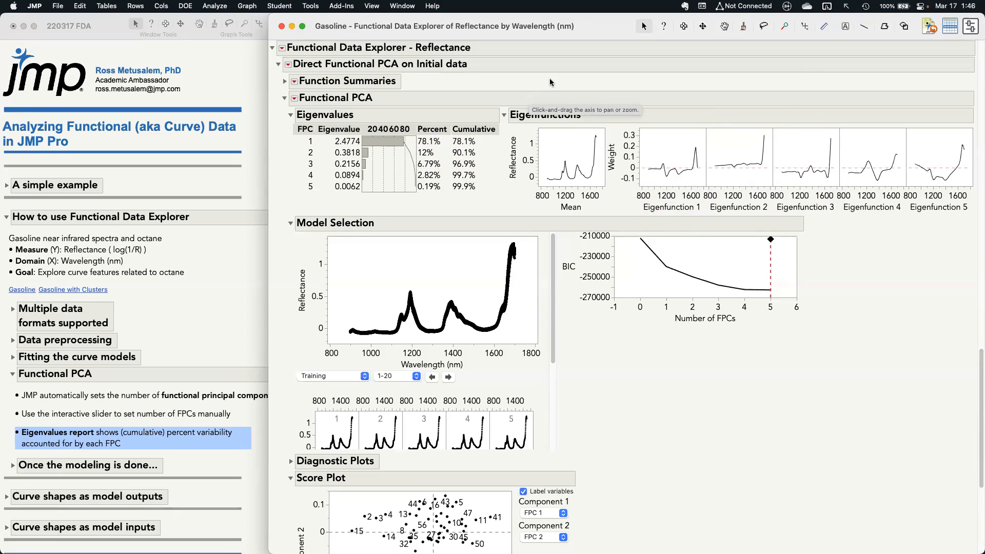
drag(574, 351, 570, 265)
key(Escape)
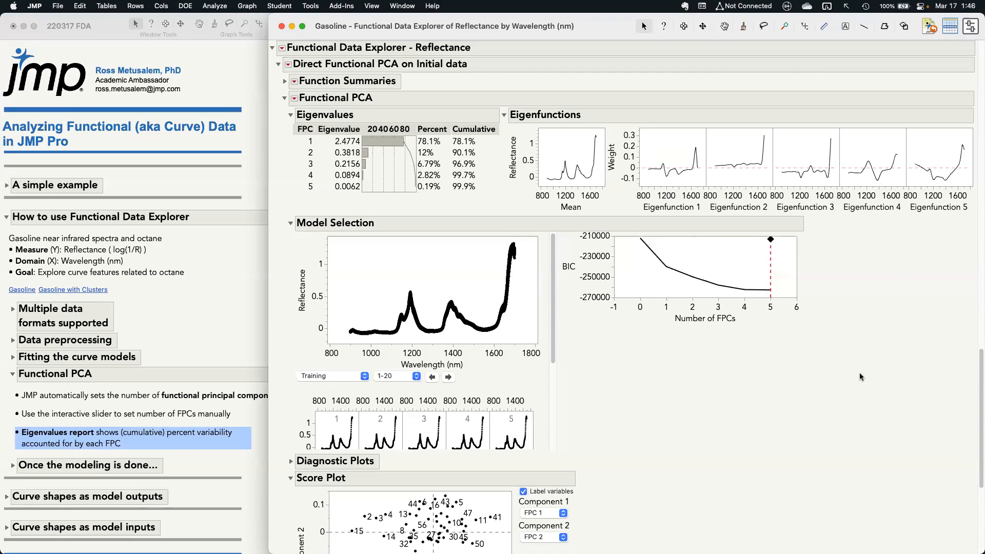
Shorten the report window and widen the plots of the FPC Profiler
scroll(860, 376, down, 2)
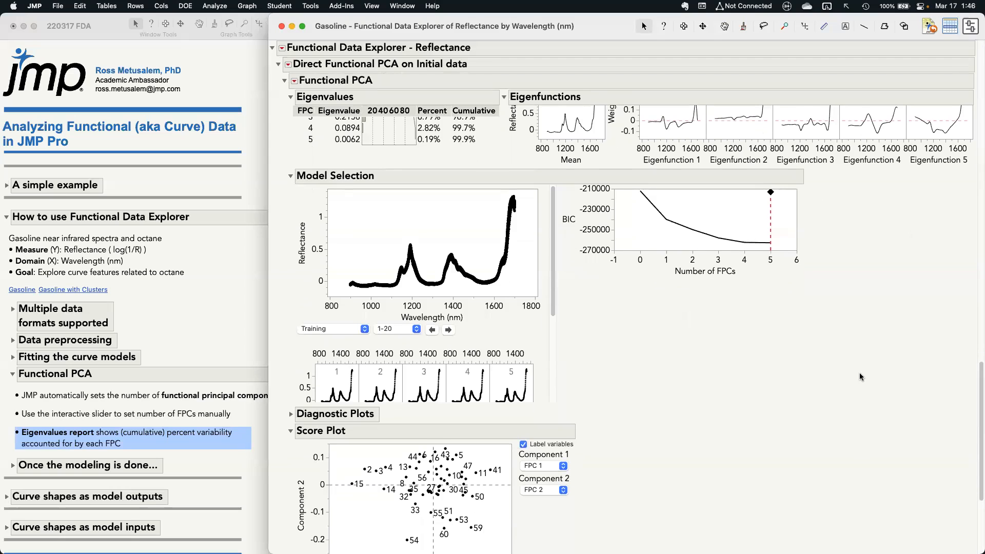
drag(860, 552, 858, 470)
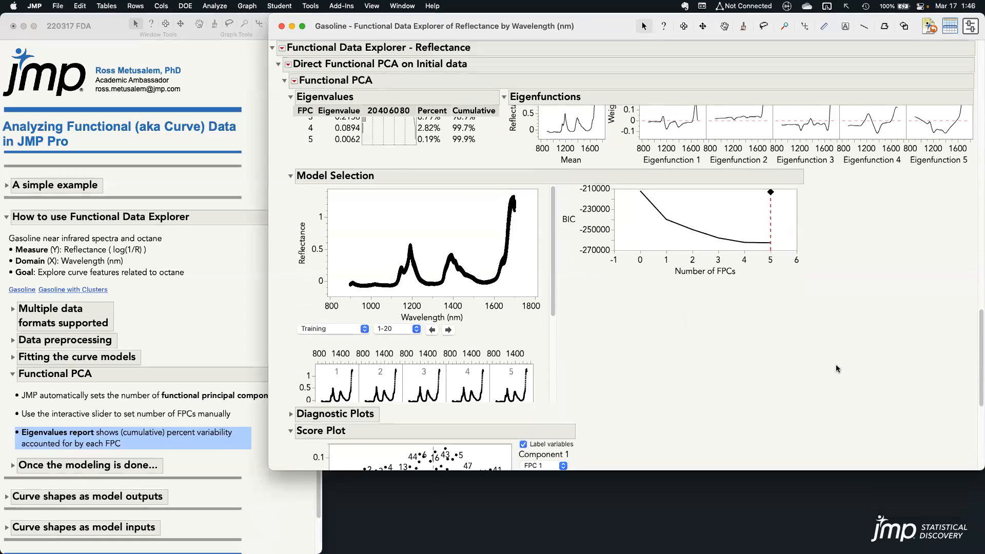
scroll(835, 364, down, 10)
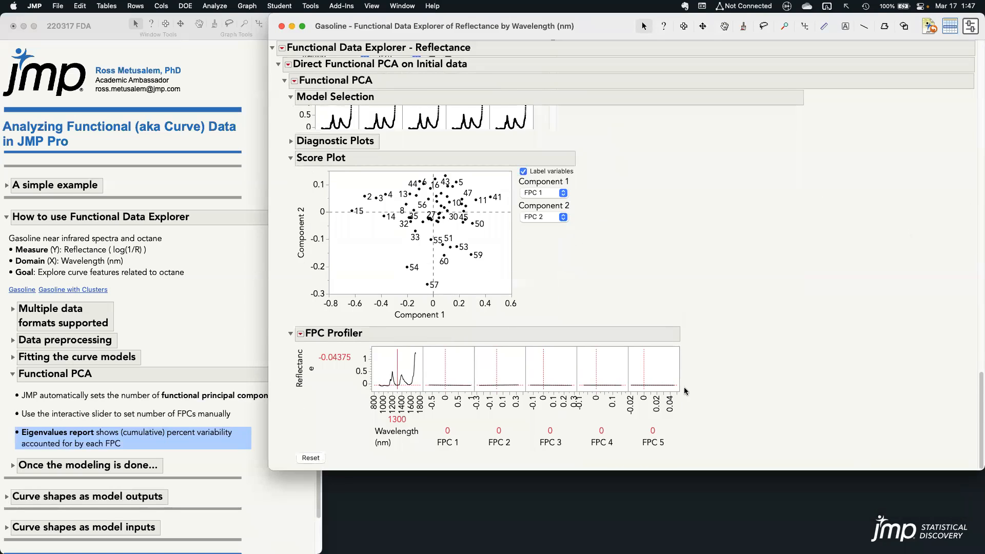
drag(680, 392, 852, 412)
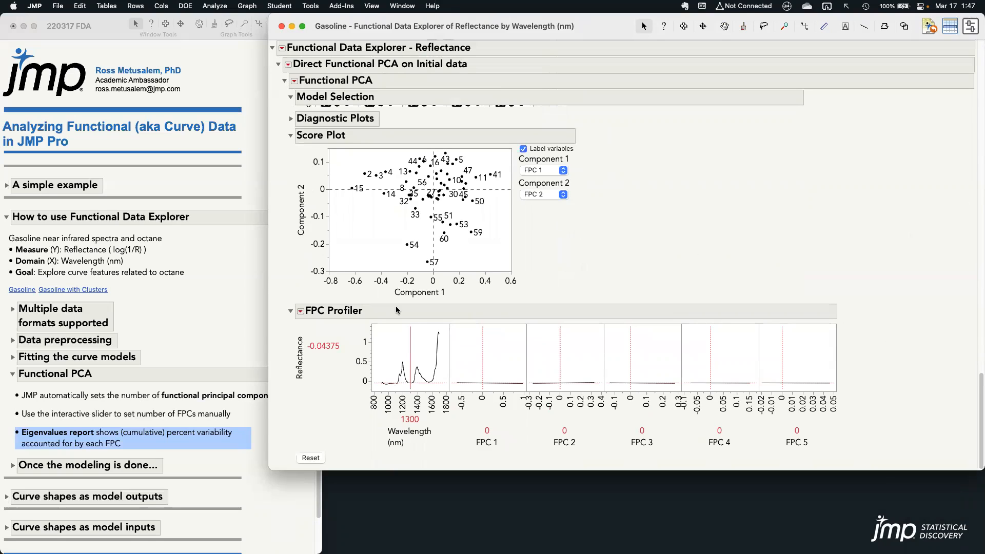
Switch the notes from Functional PCA to Once the modeling is done and highlight the item about using the profiler
click(43, 436)
click(12, 374)
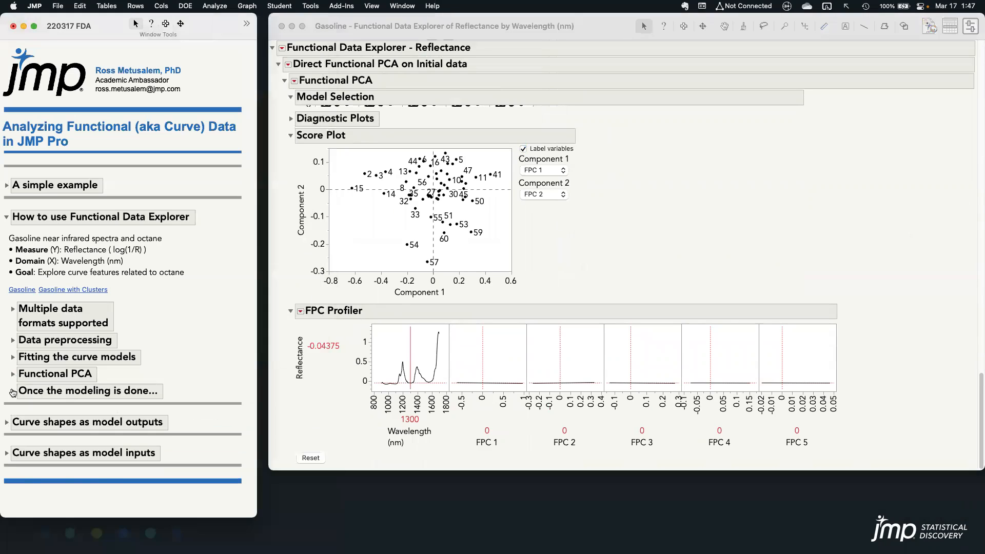
click(12, 391)
click(78, 417)
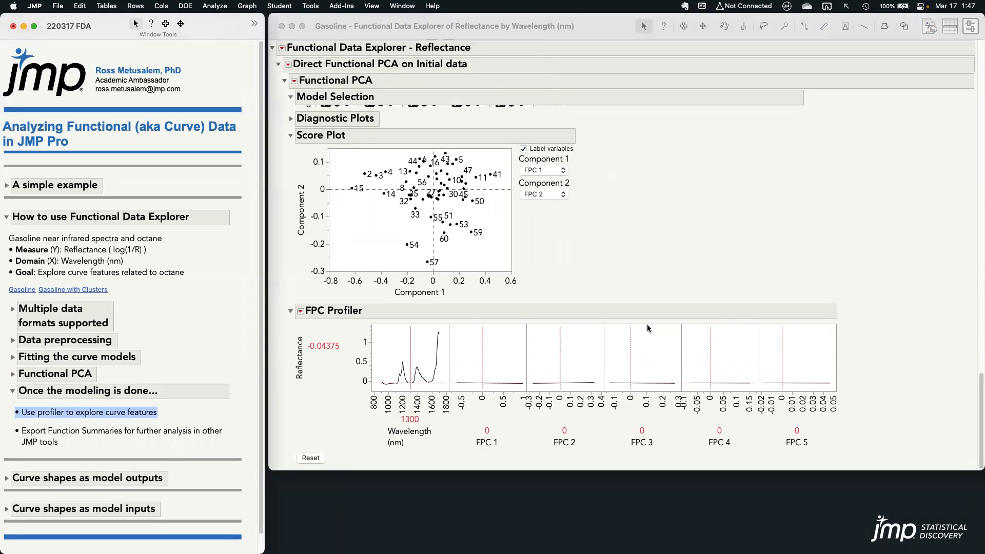
Collapse the Score Plot and Model Selection sections to bring the eigenfunctions into view together with the FPC Profiler
click(711, 262)
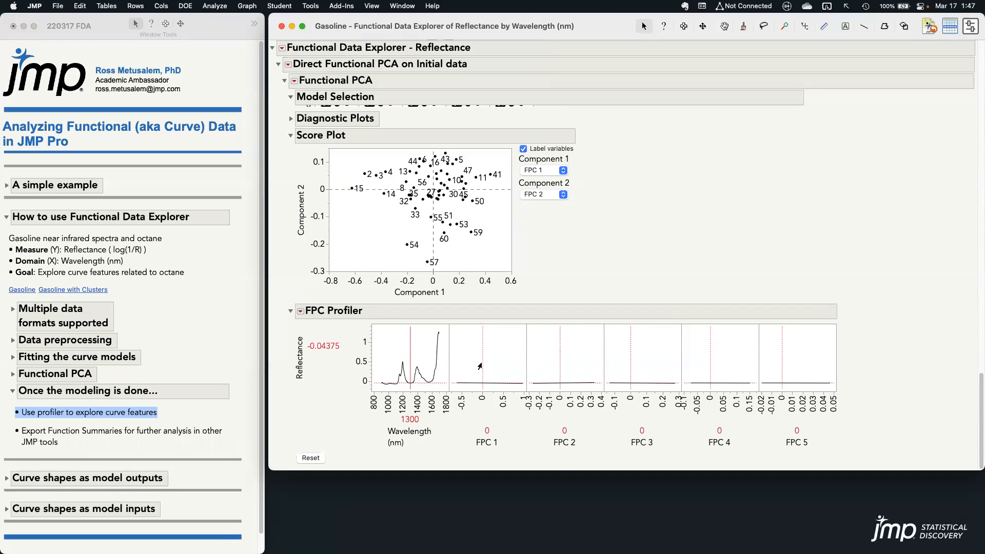
click(291, 135)
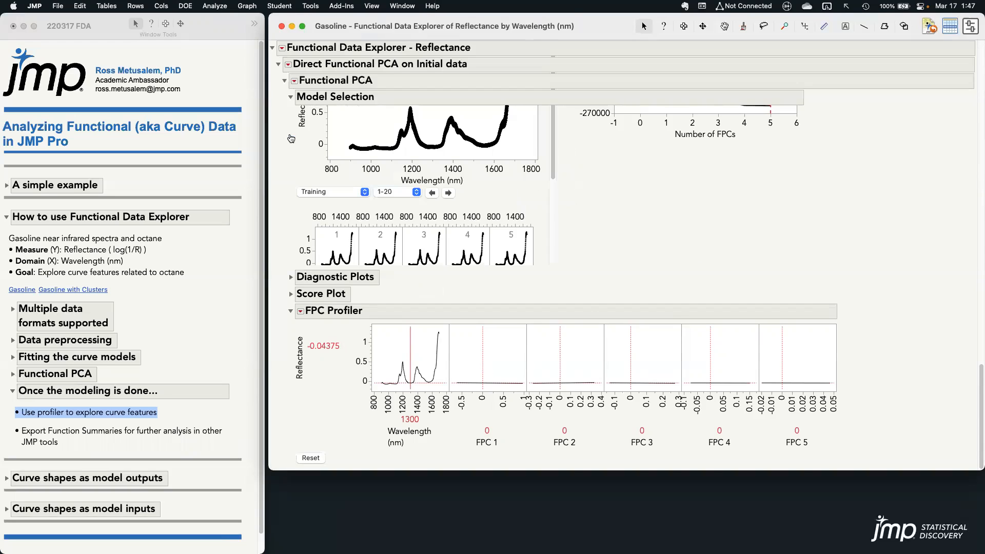
scroll(608, 195, up, 2)
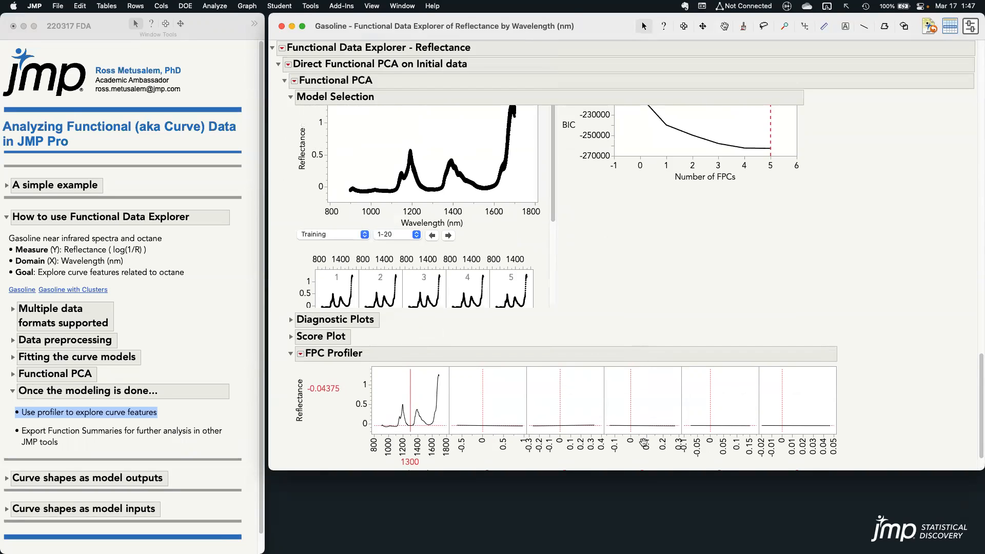
scroll(867, 334, up, 3)
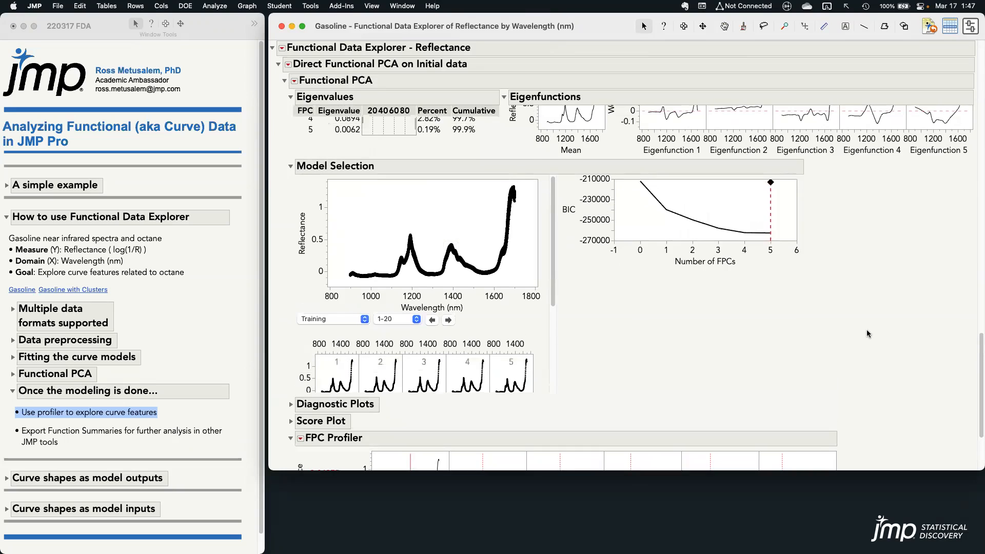
click(290, 165)
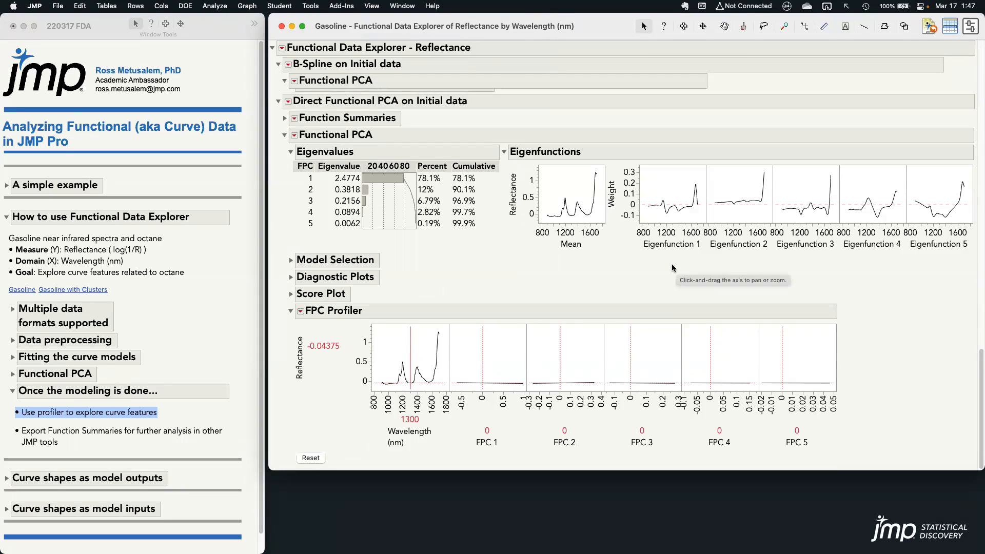
Mark Eigenfunction 1 and its peak, and vary FPC 1 and FPC 2 in the FPC Profiler to explore the curve features
mouse_move(648, 266)
mouse_down()
mouse_move(713, 174)
mouse_move(638, 158)
mouse_move(639, 245)
mouse_move(694, 252)
mouse_up()
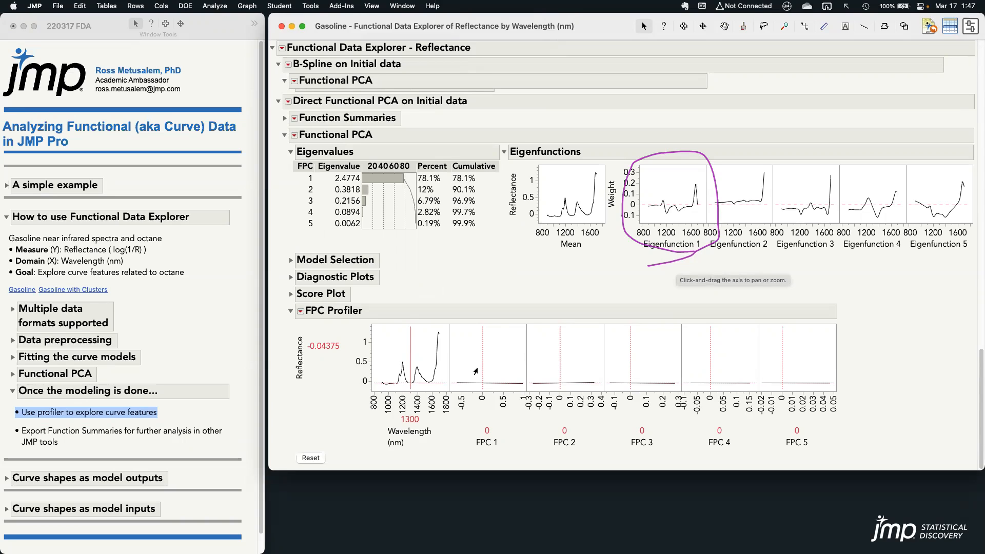
mouse_move(482, 370)
mouse_down()
mouse_move(449, 369)
mouse_move(538, 377)
mouse_move(448, 378)
mouse_move(533, 379)
mouse_move(450, 371)
mouse_move(523, 375)
mouse_move(481, 376)
mouse_up()
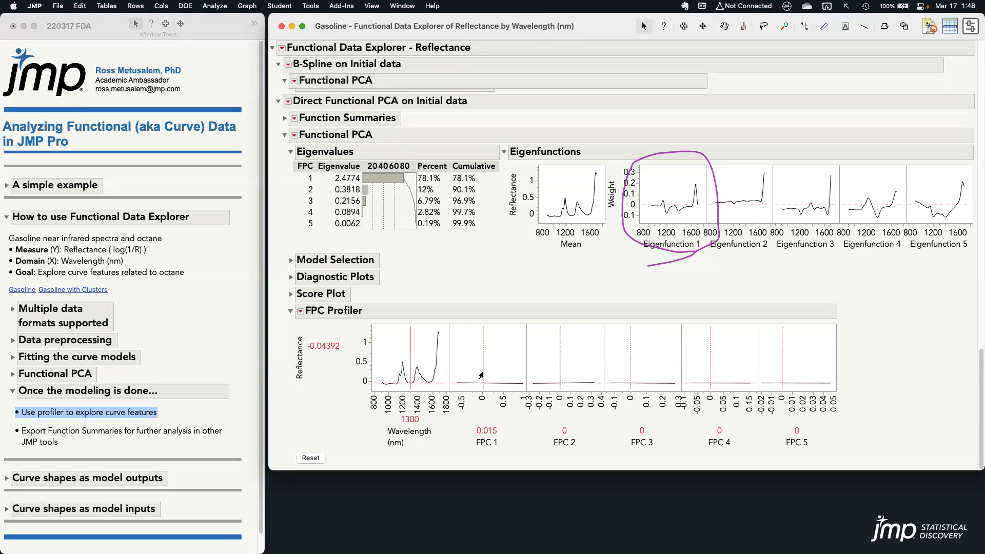
mouse_move(699, 155)
mouse_down()
mouse_move(710, 219)
mouse_move(776, 224)
mouse_move(699, 152)
mouse_up()
mouse_move(554, 358)
mouse_down()
mouse_move(595, 362)
mouse_move(529, 361)
mouse_move(606, 362)
mouse_move(535, 365)
mouse_move(549, 366)
mouse_up()
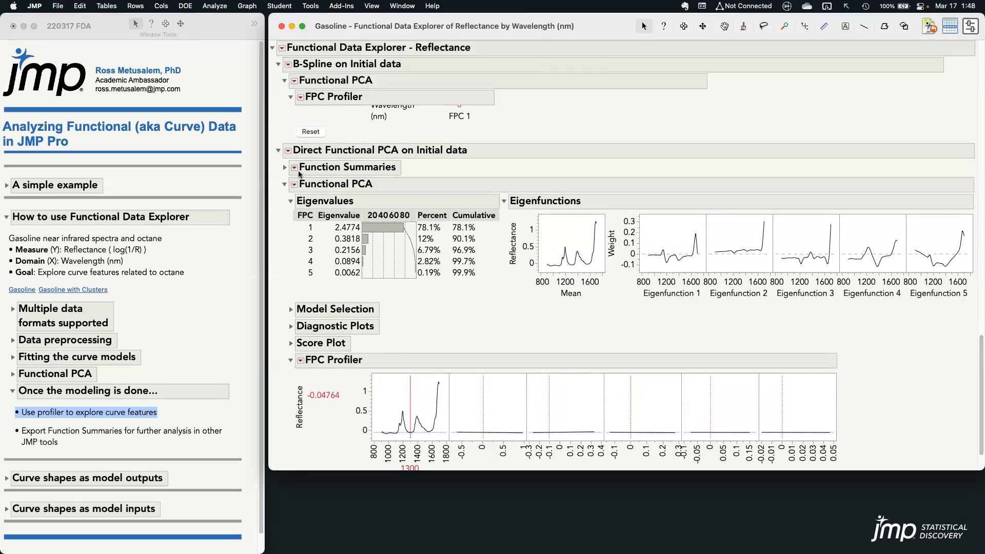
Expand Function Summaries under Direct Functional PCA and mark sample 1's values from FPC 1 to Maximum
click(285, 168)
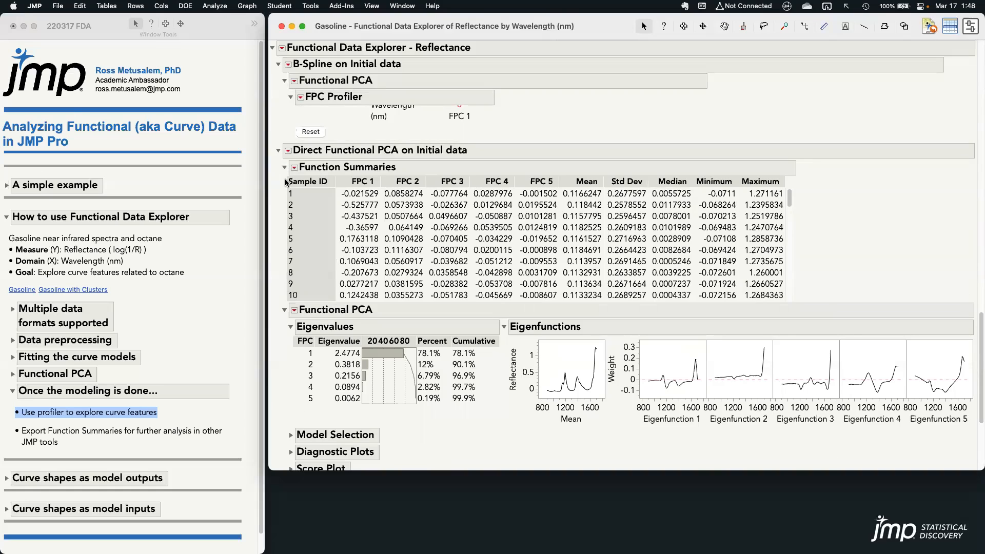
mouse_move(338, 186)
mouse_down()
mouse_move(349, 199)
mouse_move(761, 203)
mouse_up()
drag(782, 201, 784, 201)
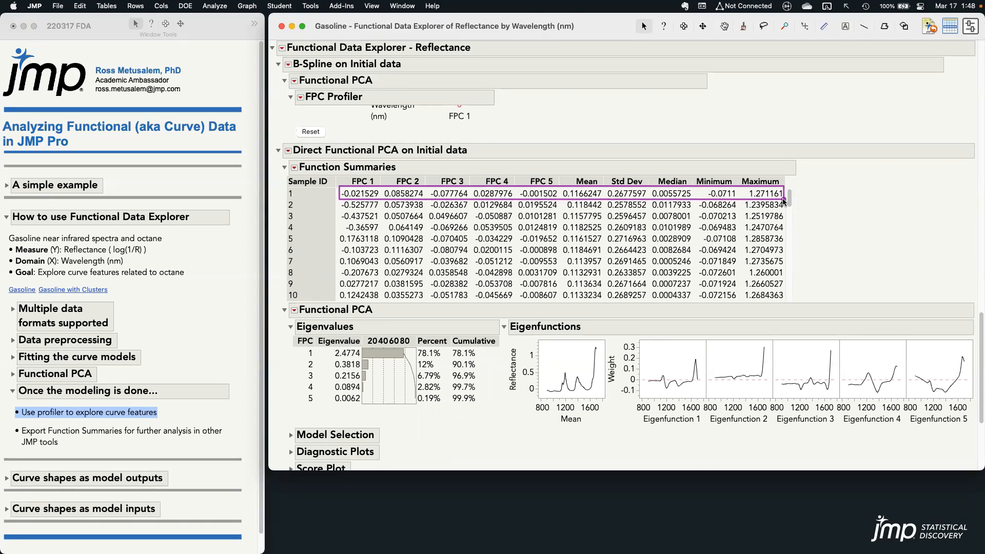
Save the function summaries to a data table and highlight the five Reflectance FPC columns, clearing the selection
click(295, 169)
click(366, 188)
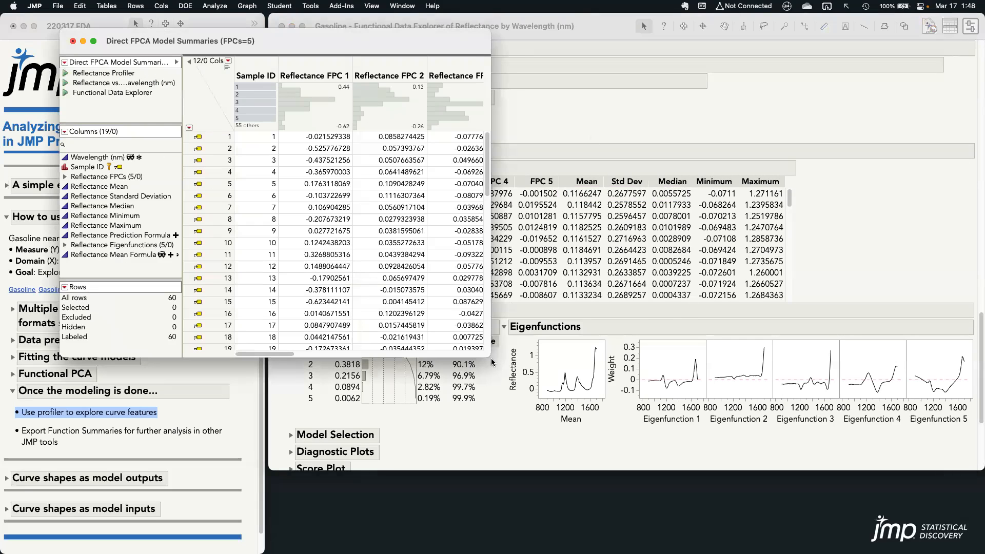
drag(335, 69, 611, 70)
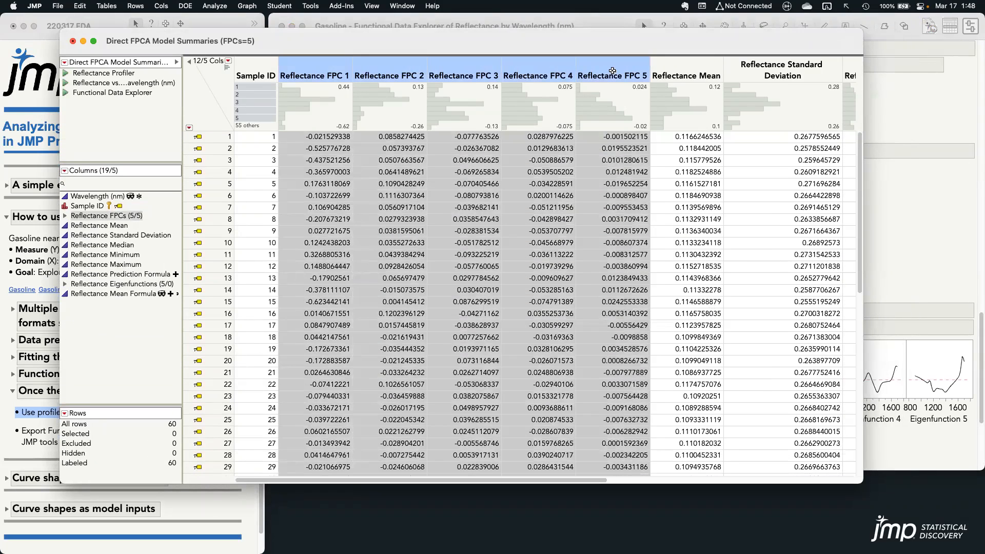
click(216, 86)
Run hierarchical clustering with the Ward method on the five Reflectance FPC columns, keeping Standardize Data enabled
click(215, 6)
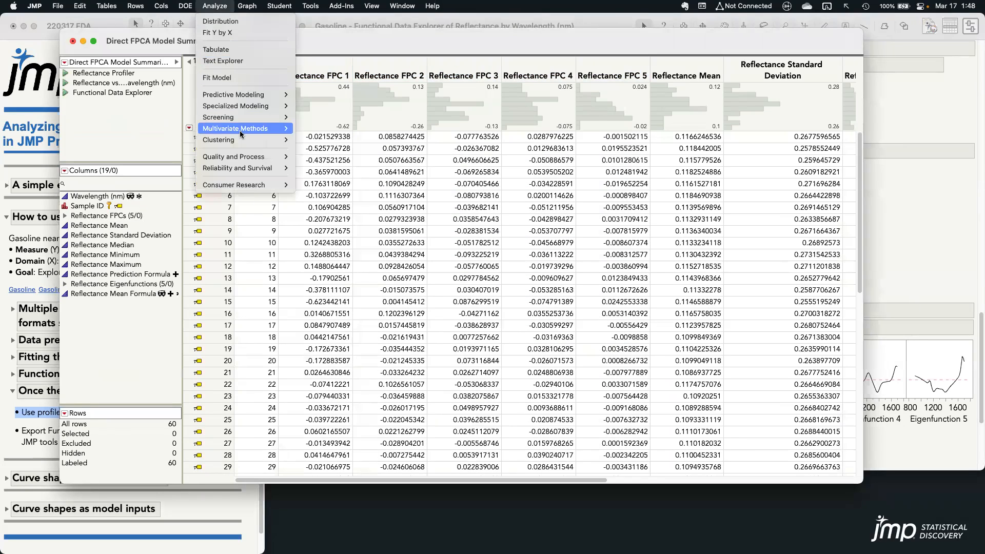
mouse_move(244, 144)
click(328, 140)
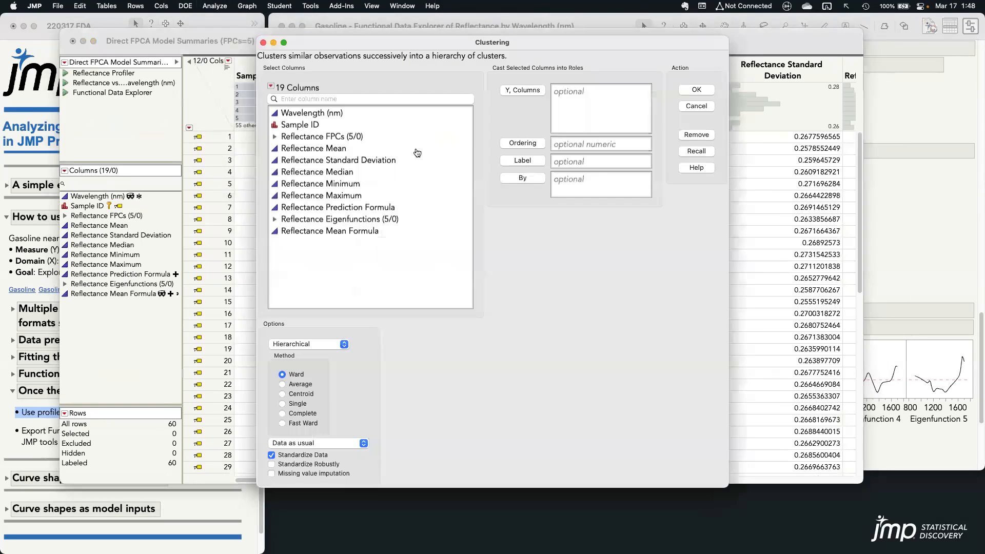
click(347, 142)
click(522, 89)
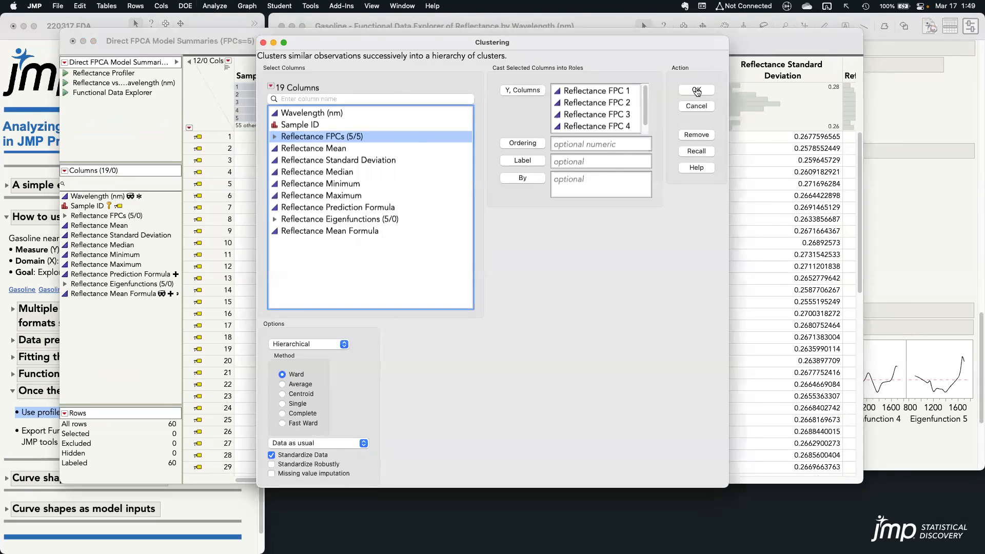
click(696, 89)
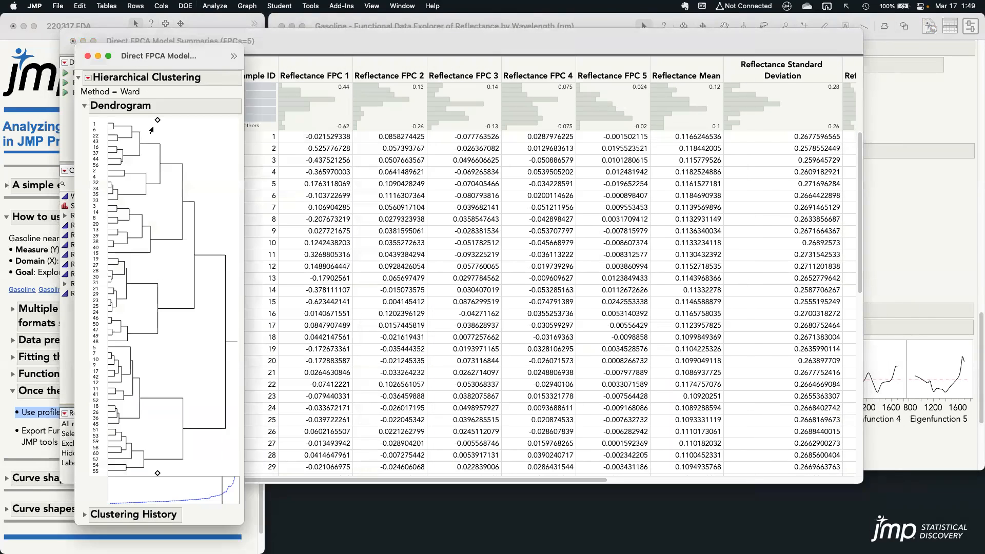
Adjust the cluster cutoff in the dendrogram and set the number of clusters to 5
drag(157, 124, 180, 124)
click(87, 77)
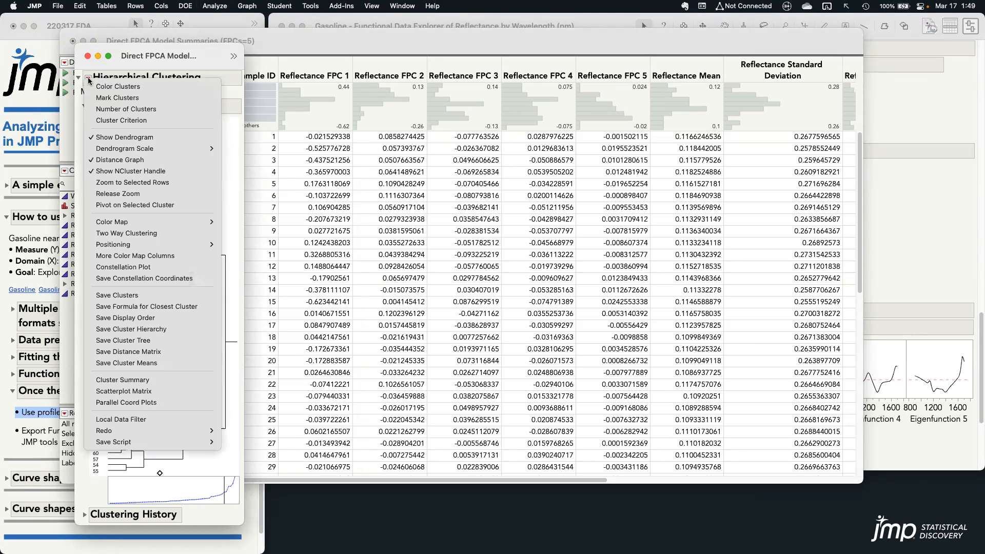
click(159, 109)
click(543, 175)
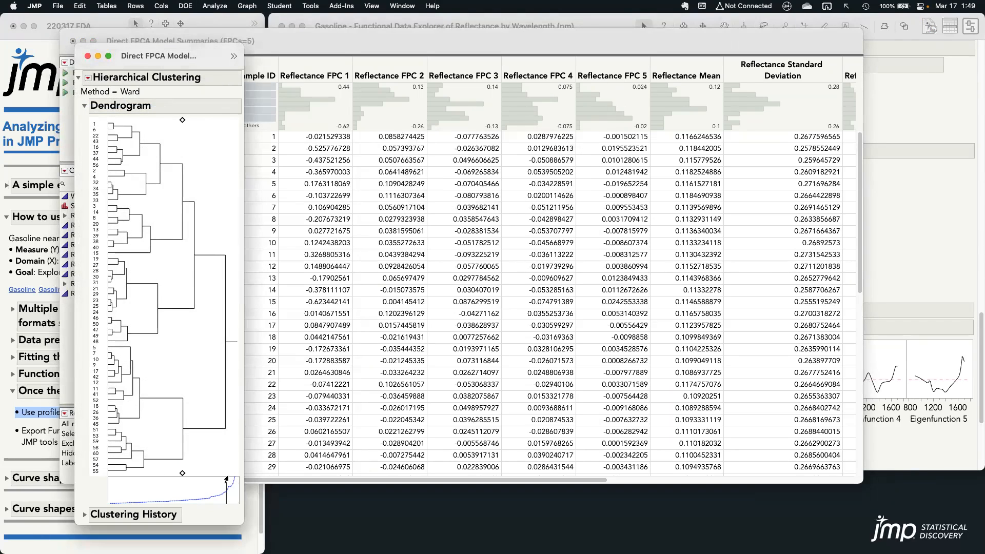
Enlarge the clustering report with its distance graph and examine the graph around the cluster cutoff
drag(227, 478, 293, 502)
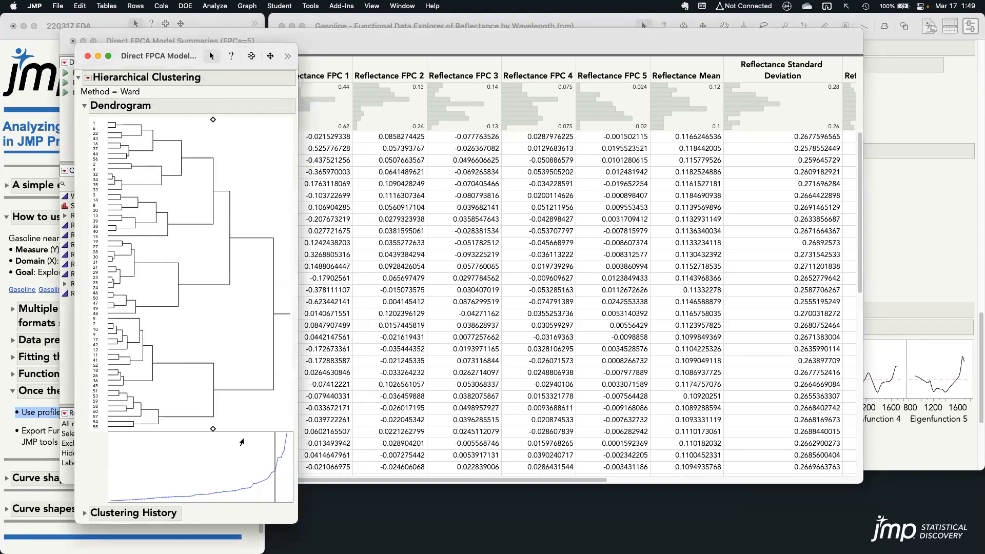
drag(213, 428, 273, 471)
key(Escape)
Save the clusters to the Direct FPCA Model Summaries table and bring the table with its Cluster column forward
click(89, 80)
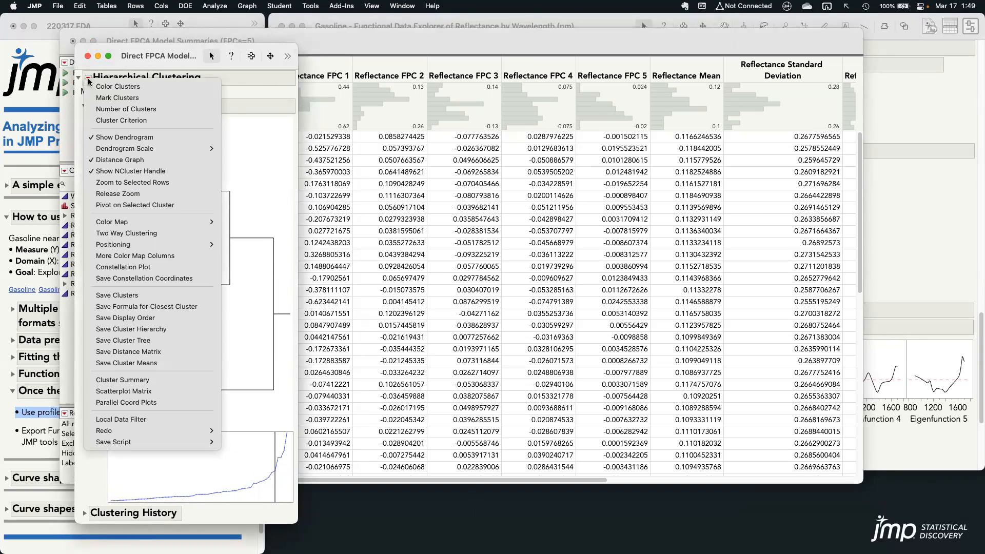
click(171, 295)
click(614, 43)
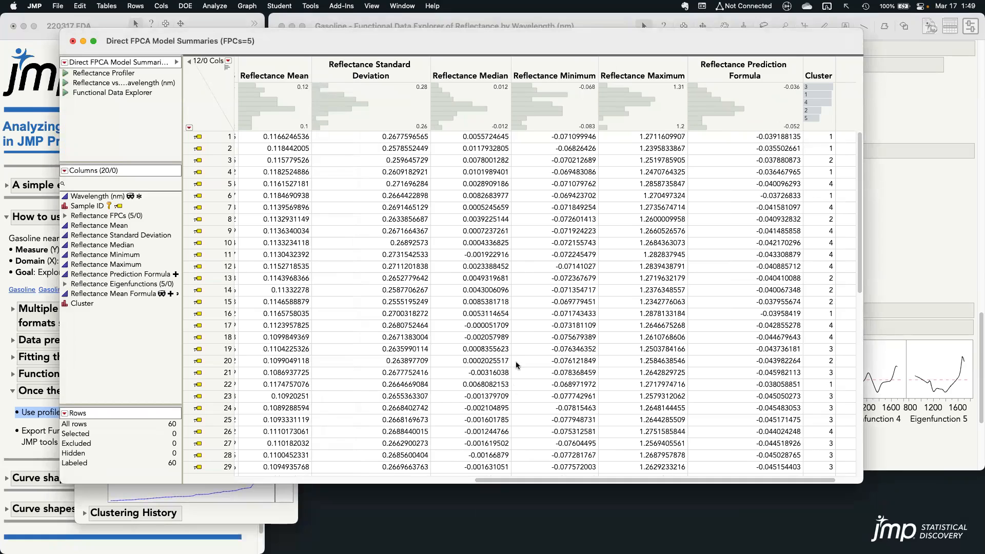
Open the Gasoline with Clusters table, run its Mean(Reflectance) vs. Wavelength (nm) graph, and enlarge the graph window
click(46, 206)
click(90, 290)
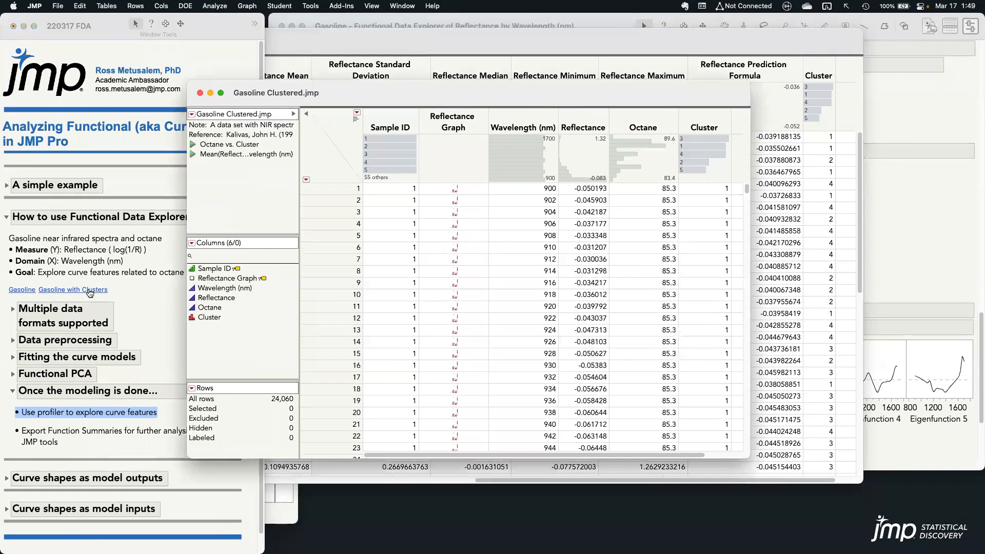
click(190, 154)
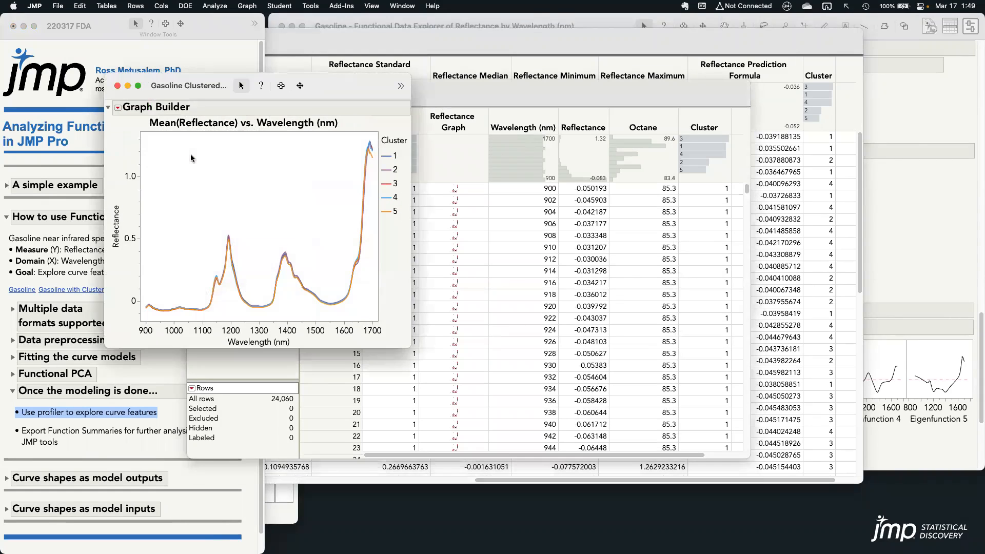
drag(180, 86, 91, 40)
drag(323, 303, 488, 487)
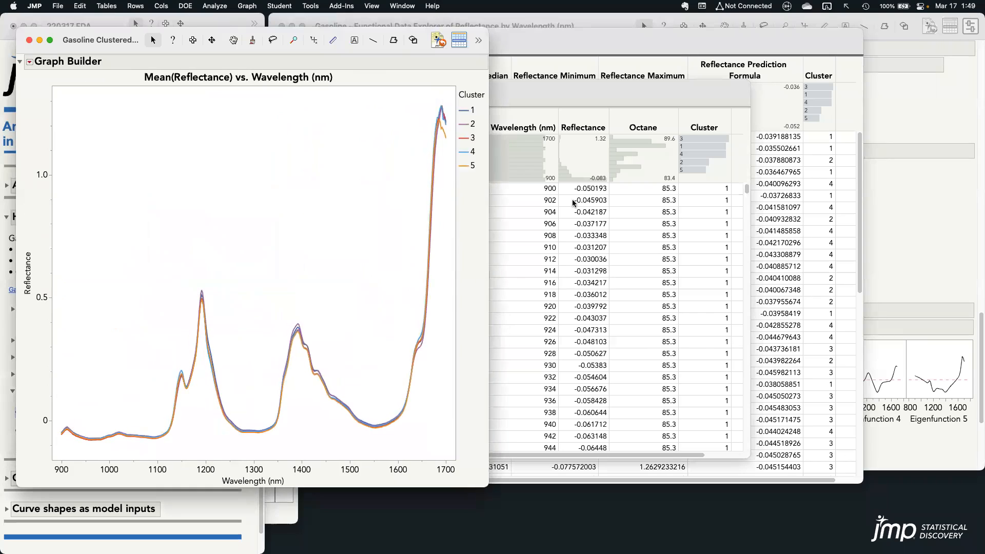
Run the Octane vs. Cluster graph from the Gasoline Clustered table and move it clear of the table's columns
click(569, 102)
click(193, 146)
drag(214, 98, 609, 50)
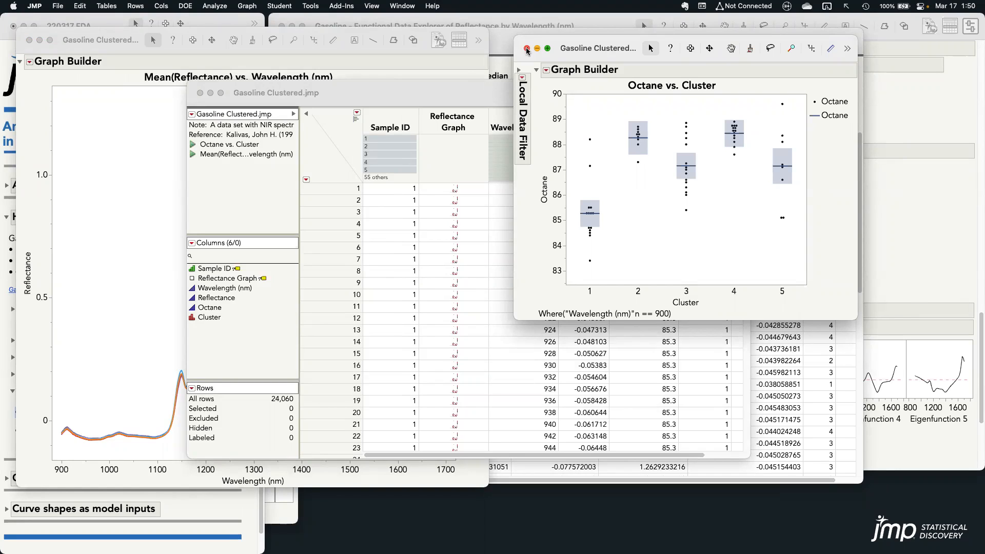
Close both cluster graphs, the Gasoline Clustered and model summaries tables, the clustering report and the Functional Data Explorer report
click(527, 49)
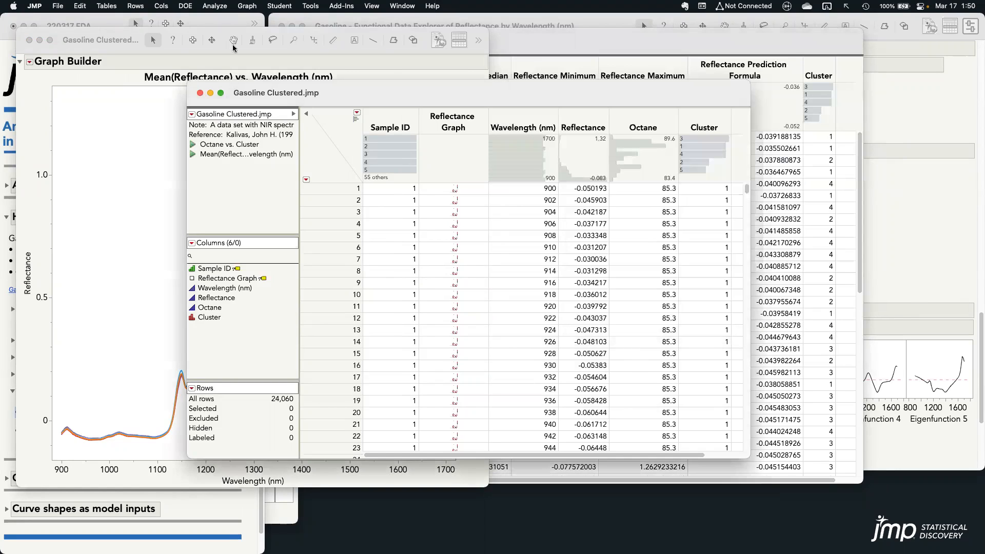
click(29, 40)
click(200, 93)
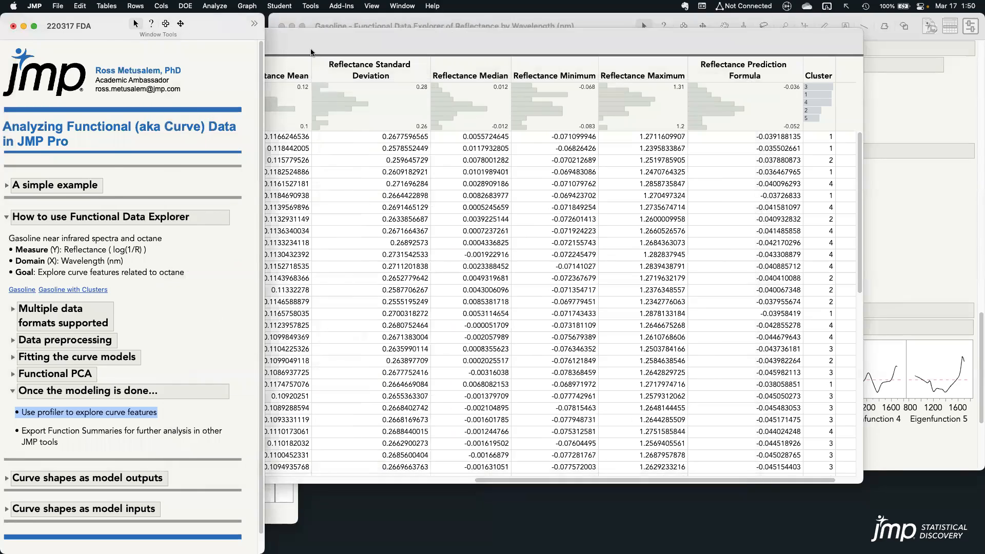
click(72, 40)
click(466, 305)
click(493, 219)
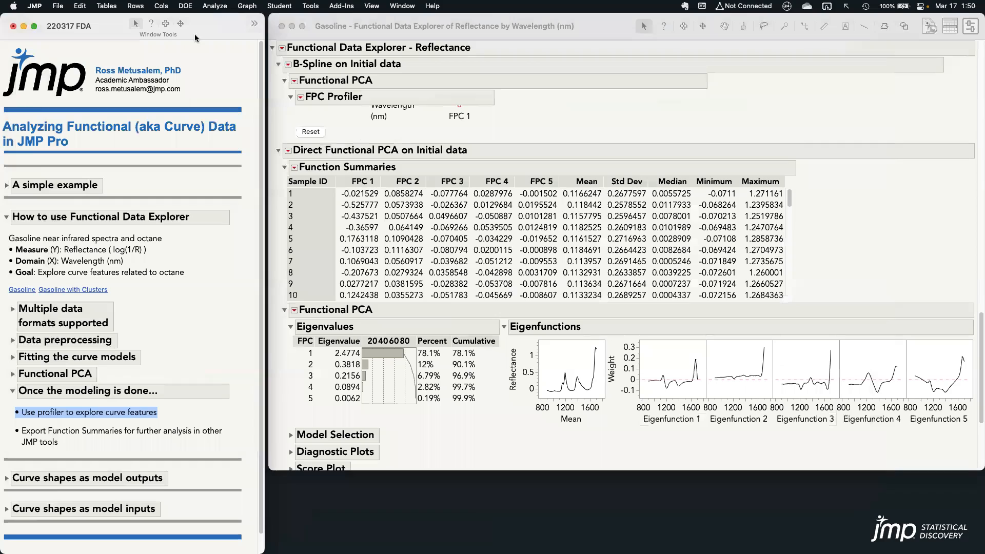
click(281, 26)
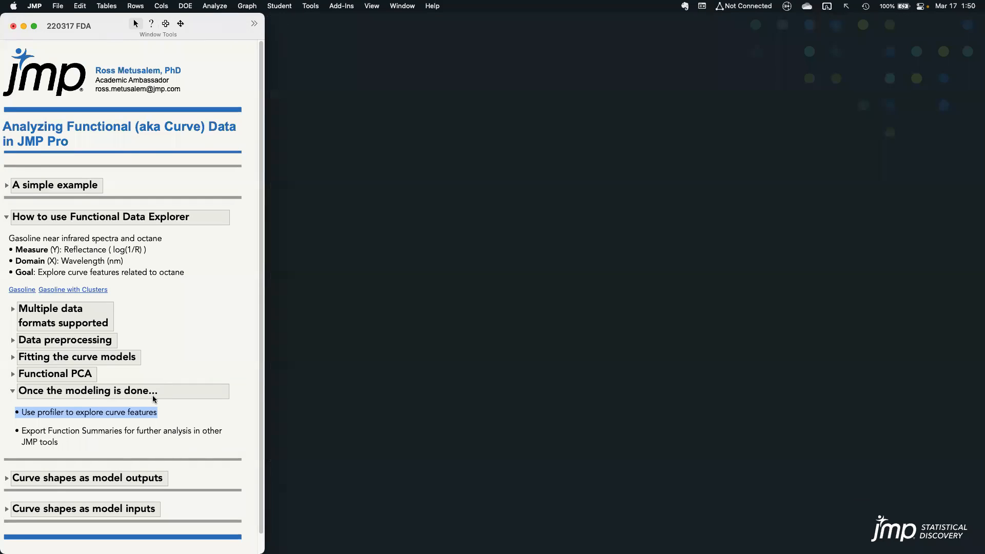
Clear the highlighted note and collapse the Once the modeling is done and How to use Functional Data Explorer sections
click(138, 416)
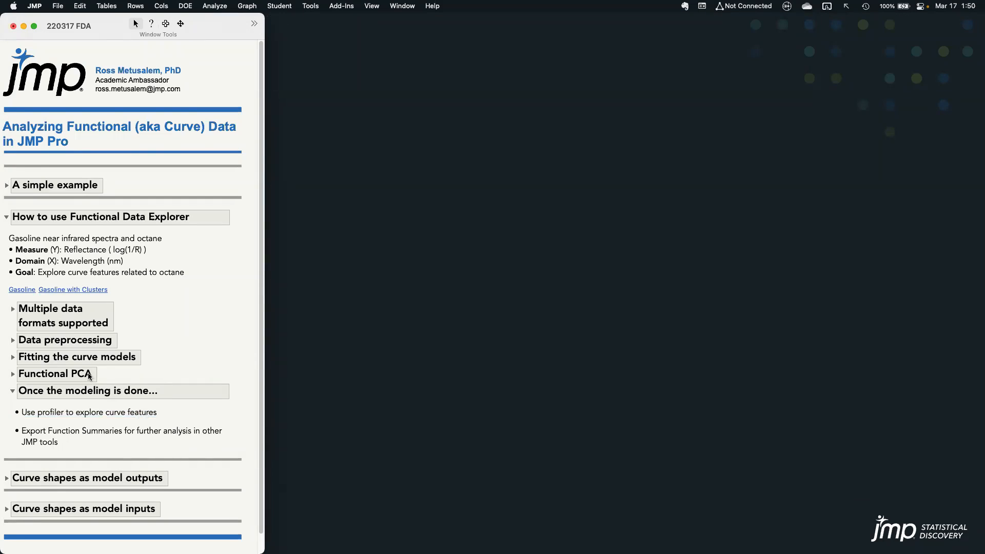
click(13, 391)
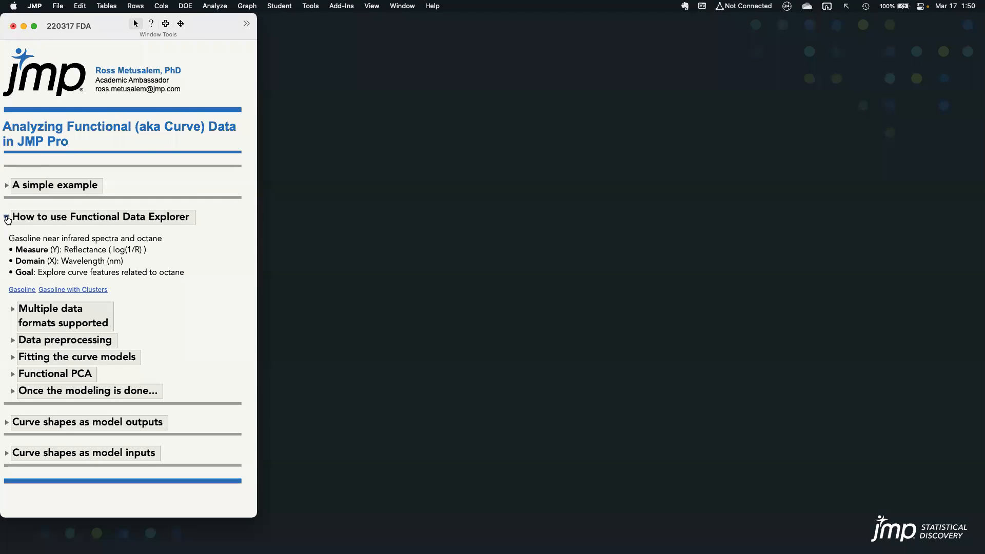
click(8, 218)
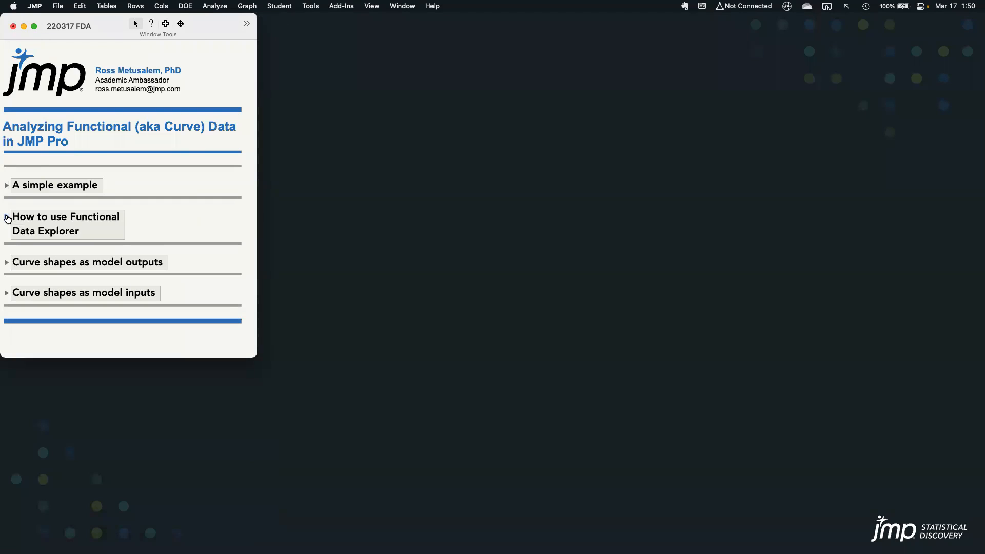
Expand Curve shapes as model outputs, highlight the note about milling pigment for LCD screens, and open the Mill DOE table
click(6, 262)
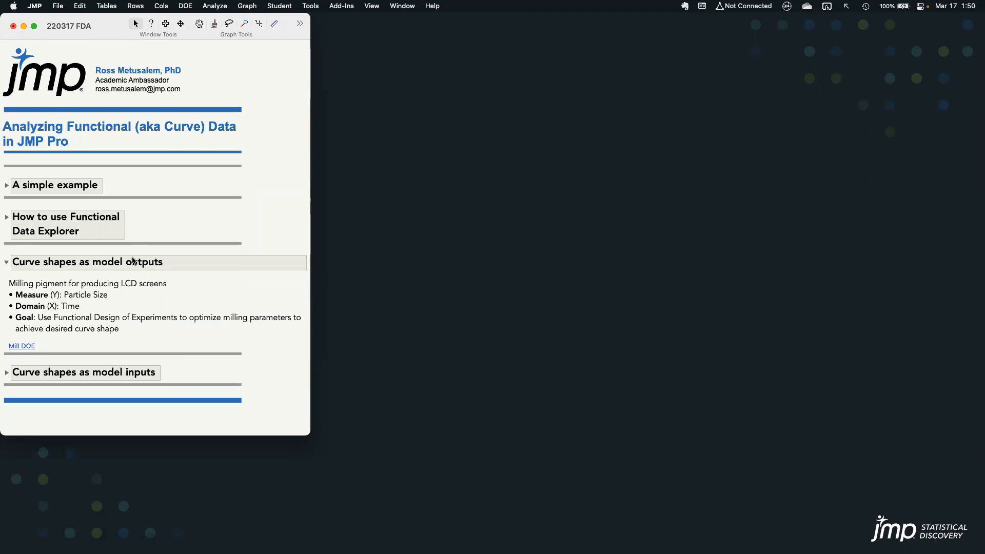
drag(8, 283, 278, 279)
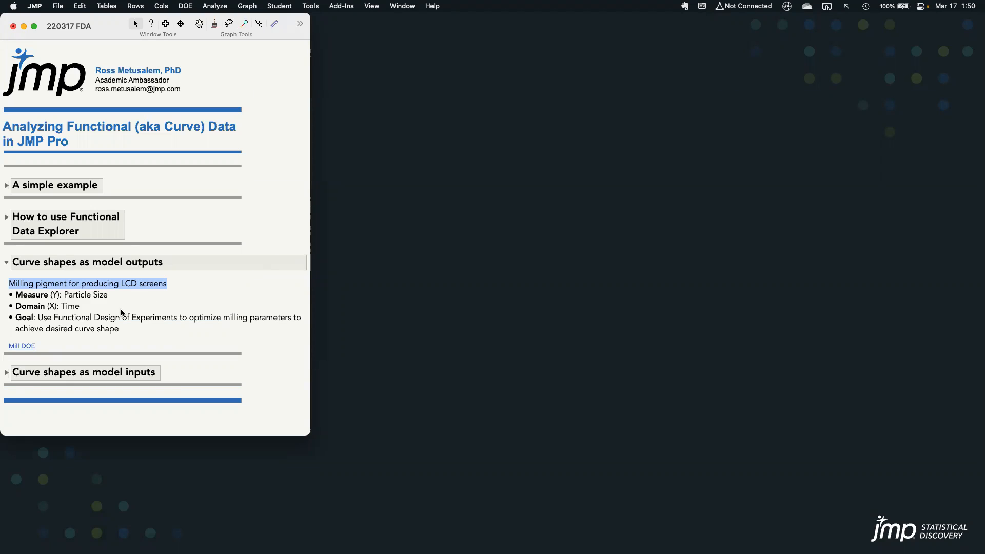
click(21, 345)
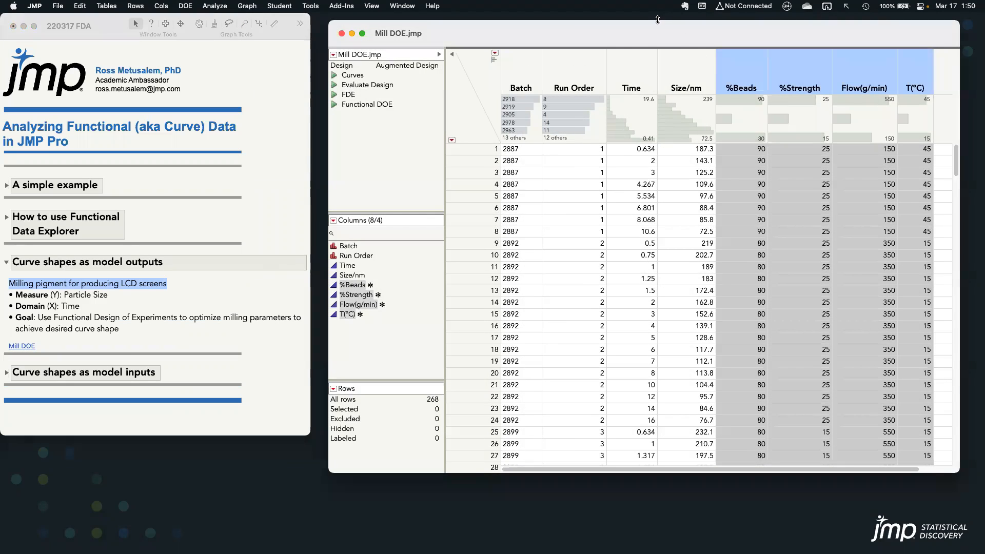
Clear the column selection, run the Curves graph from the Mill DOE table, and move the graph aside
click(486, 103)
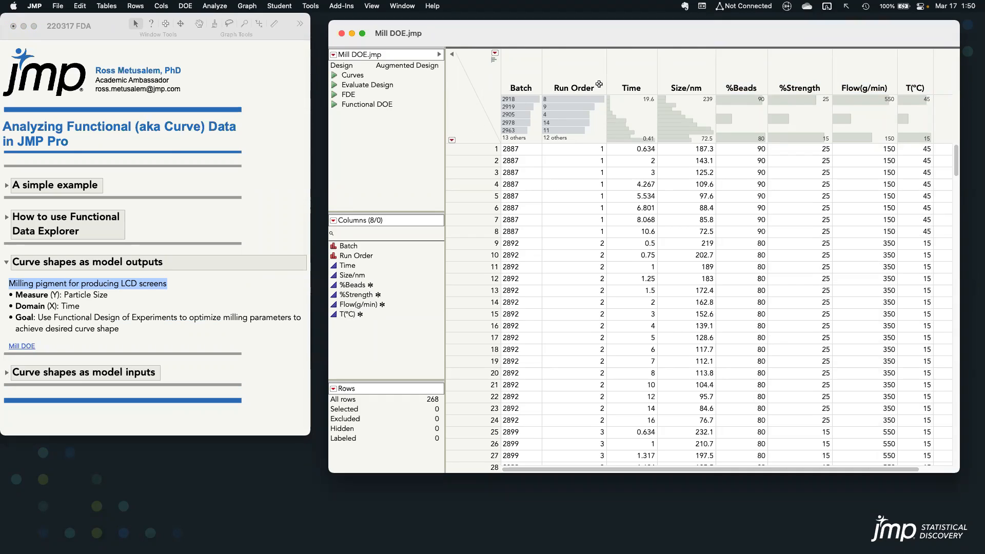
click(334, 75)
drag(225, 45, 307, 35)
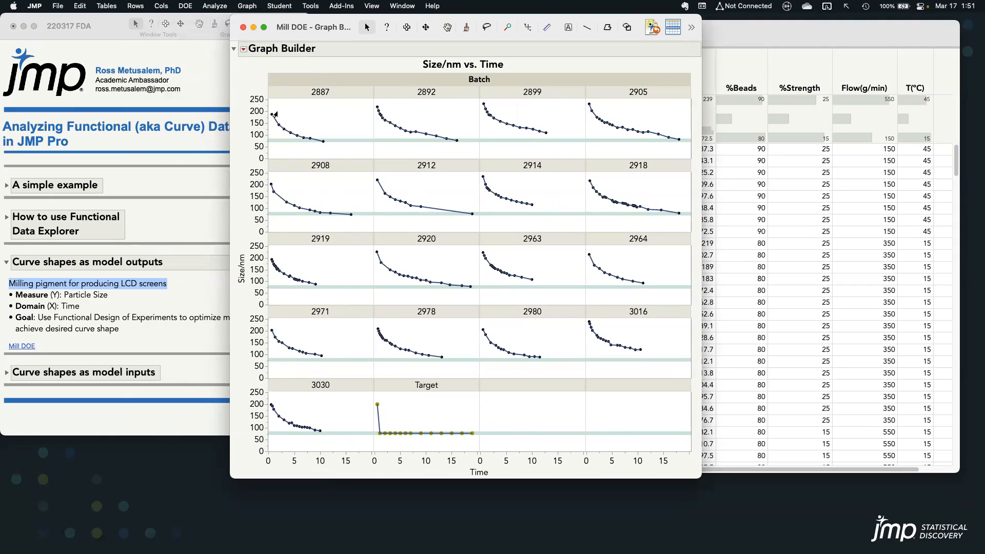
mouse_move(277, 112)
mouse_down()
mouse_move(300, 134)
mouse_move(344, 142)
mouse_up()
drag(575, 24, 455, 50)
Select the %Beads, %Strength, Flow(g/min) and T(°C) columns in the Mill DOE table, and bring the curves graph back to the front
click(700, 35)
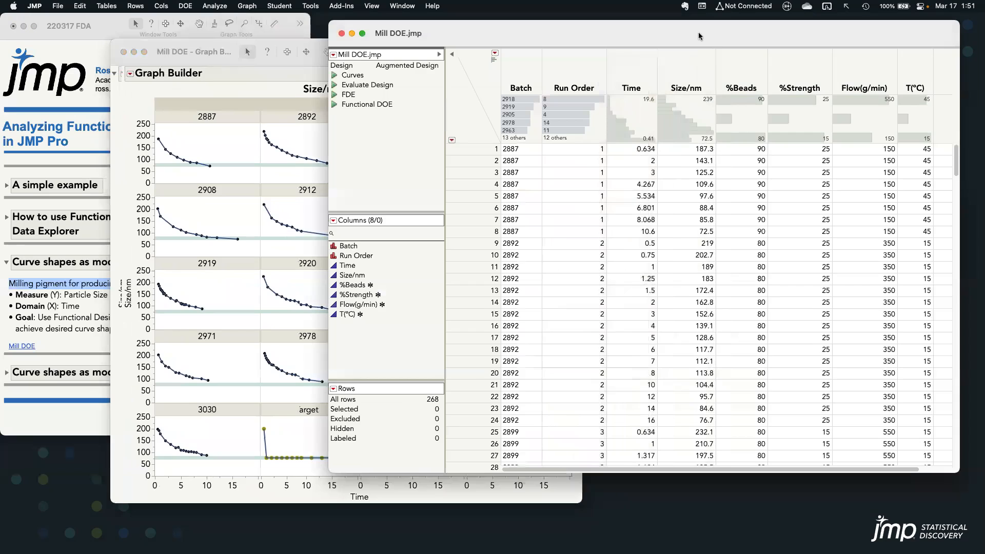
click(746, 85)
drag(791, 82, 919, 82)
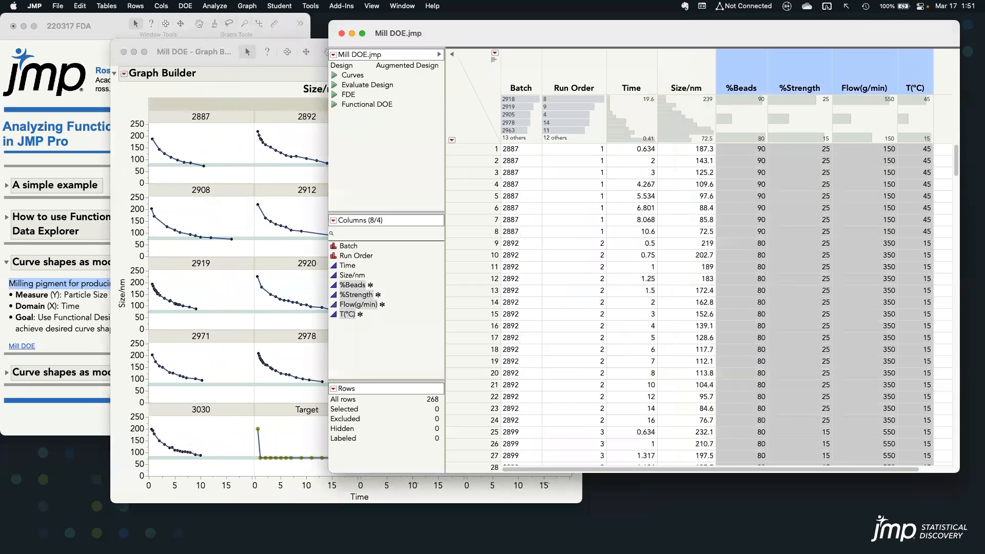
drag(200, 47, 232, 43)
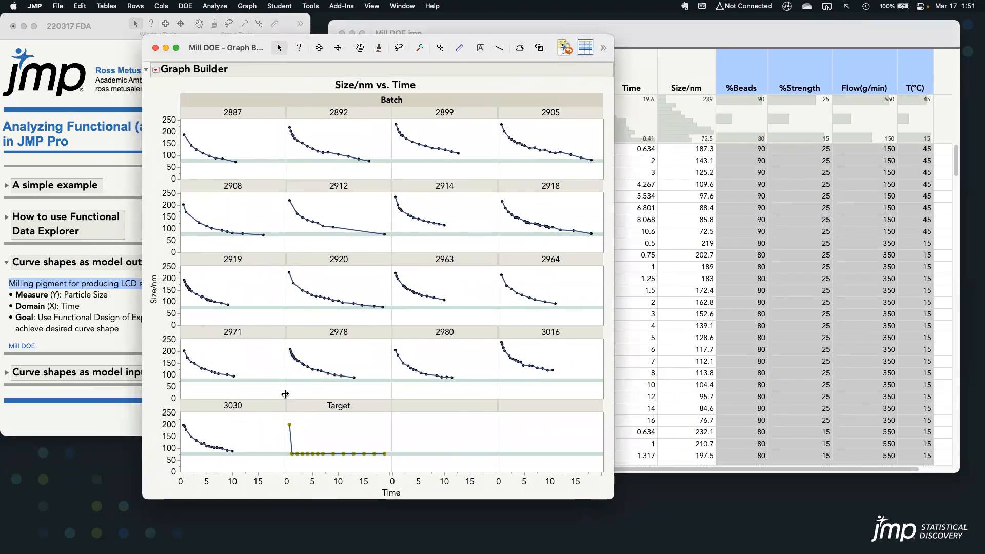
Examine the Target panel of the Size/nm vs. Time graph, close the graph, and clear the table's column selection
drag(286, 395, 394, 486)
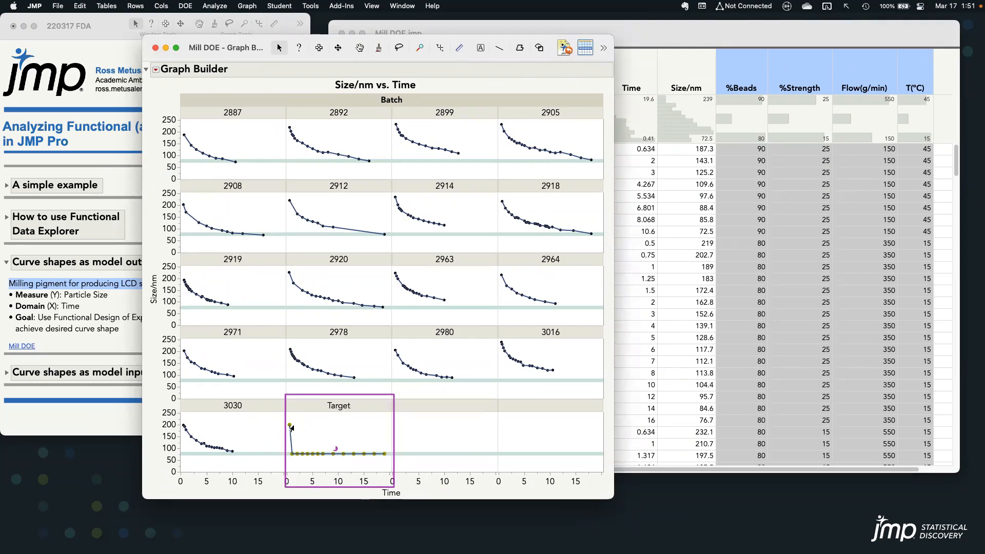
drag(294, 425, 300, 454)
right_click(300, 454)
mouse_move(362, 458)
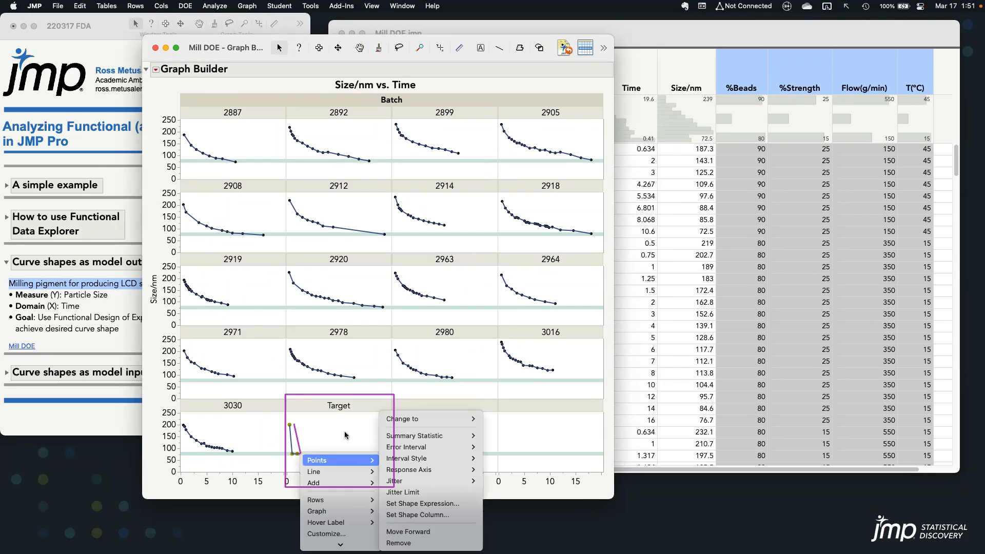
click(211, 484)
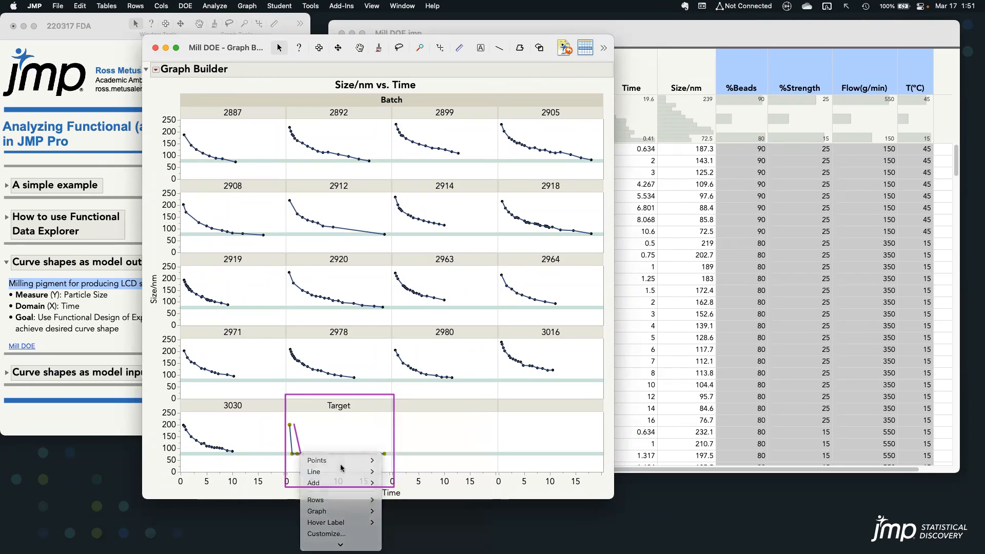
drag(300, 454, 362, 451)
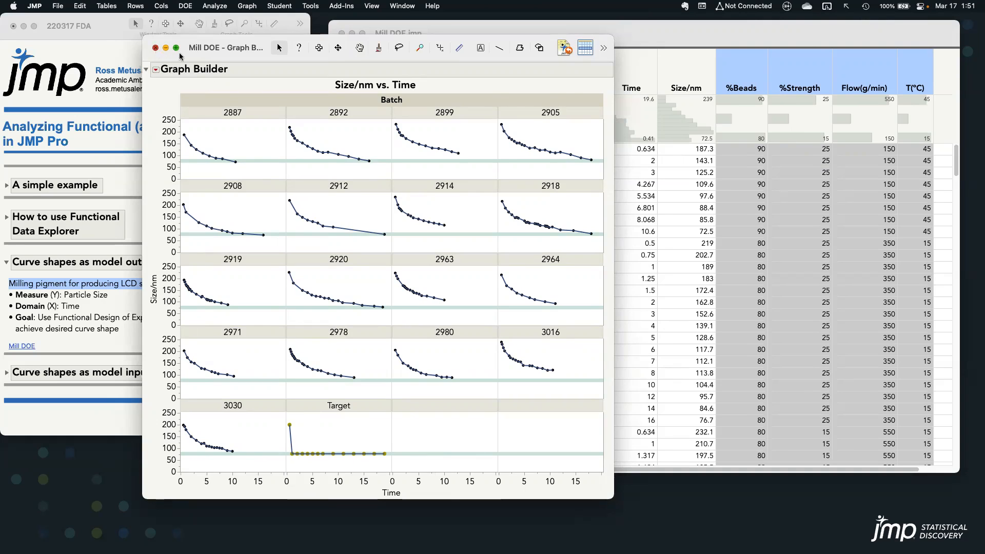
click(155, 47)
click(476, 92)
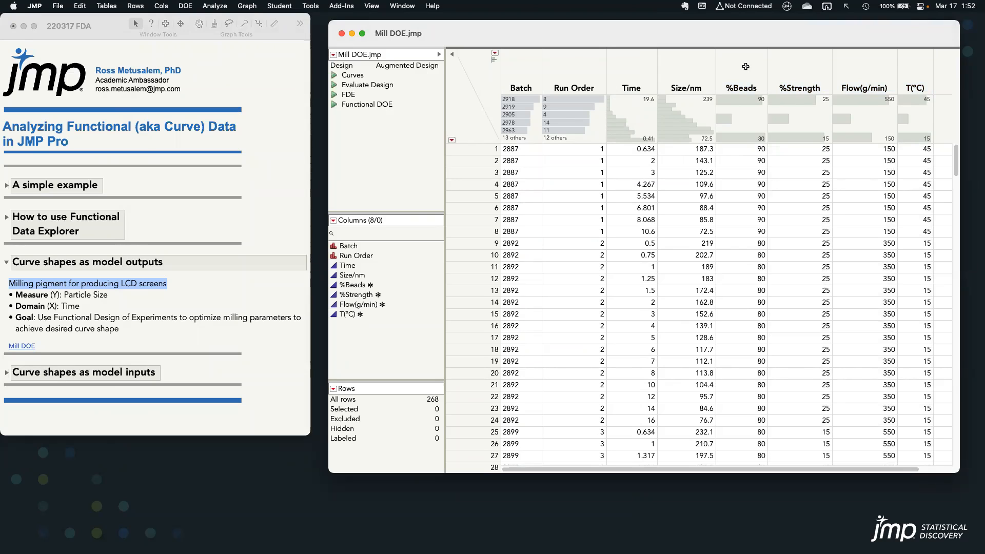
Open a new Custom Design and look at the Functional option among the response types
click(185, 6)
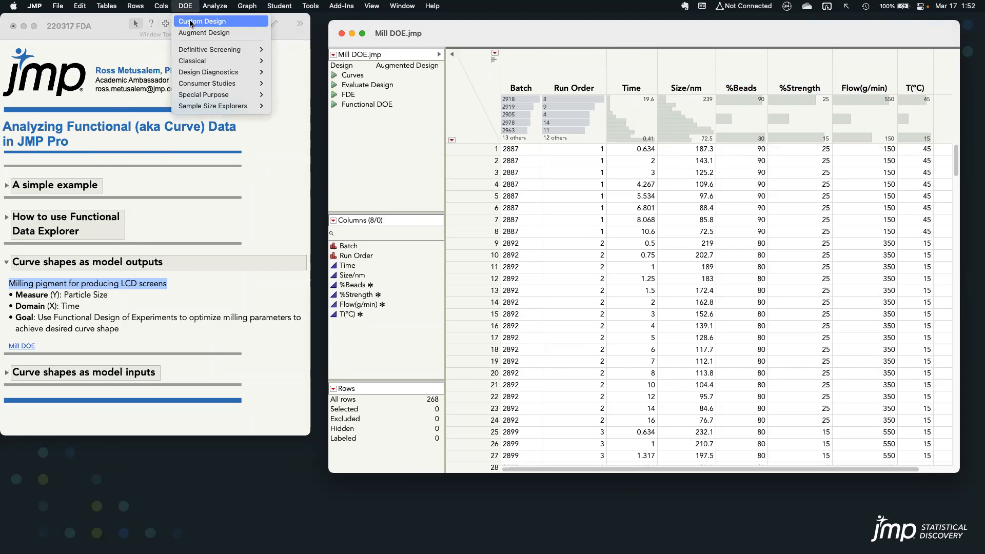
key(Return)
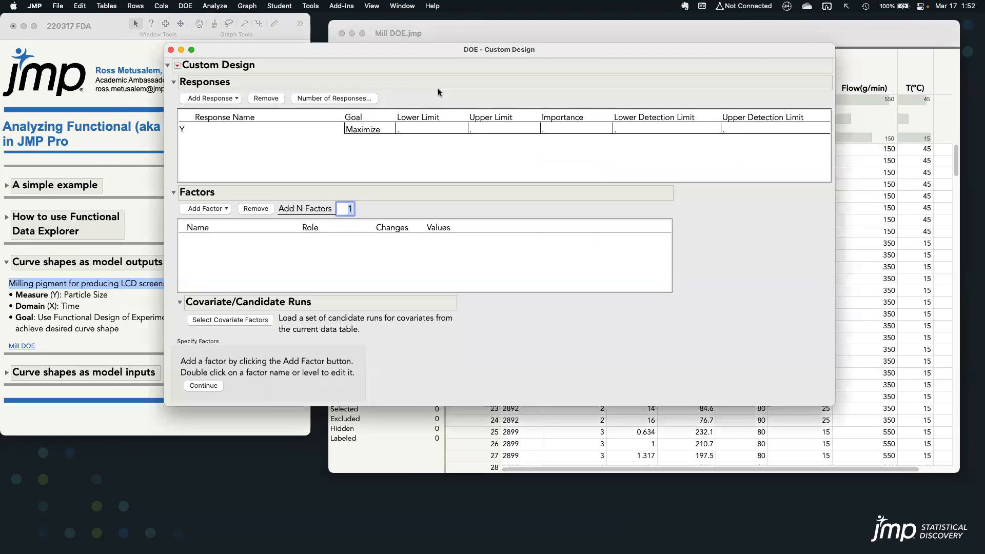
click(237, 99)
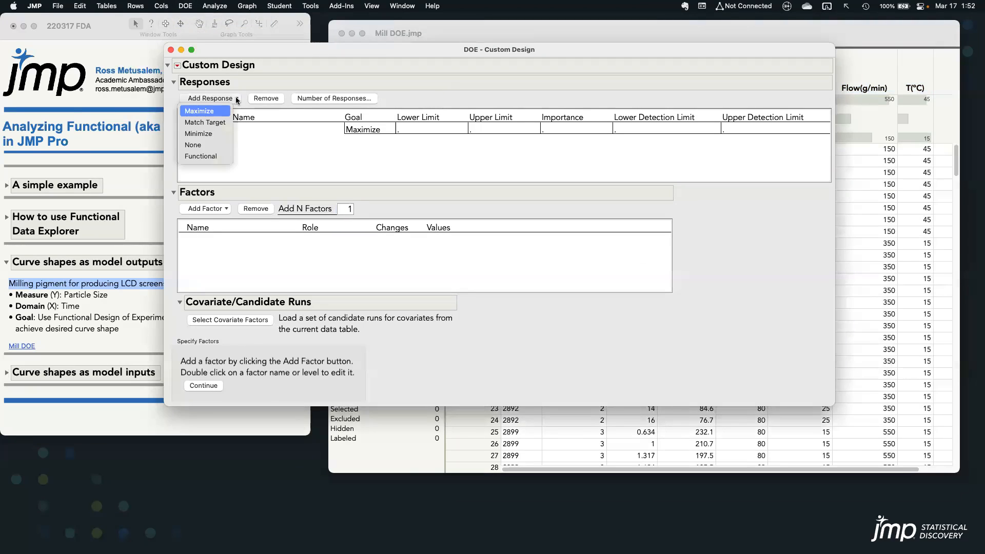
click(223, 158)
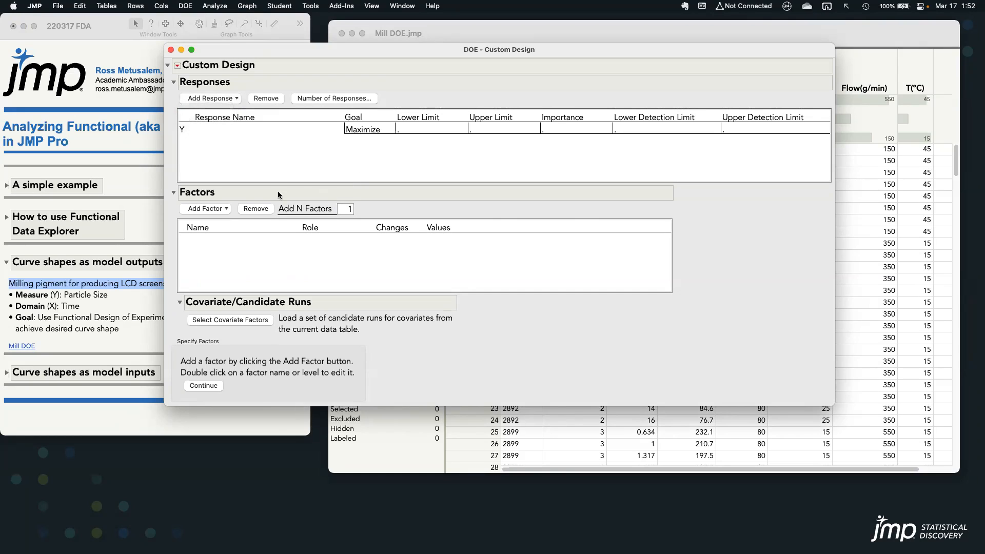
Select the four factor columns from %Beads to T(°C) in the Mill DOE table and close the Custom Design window
click(634, 27)
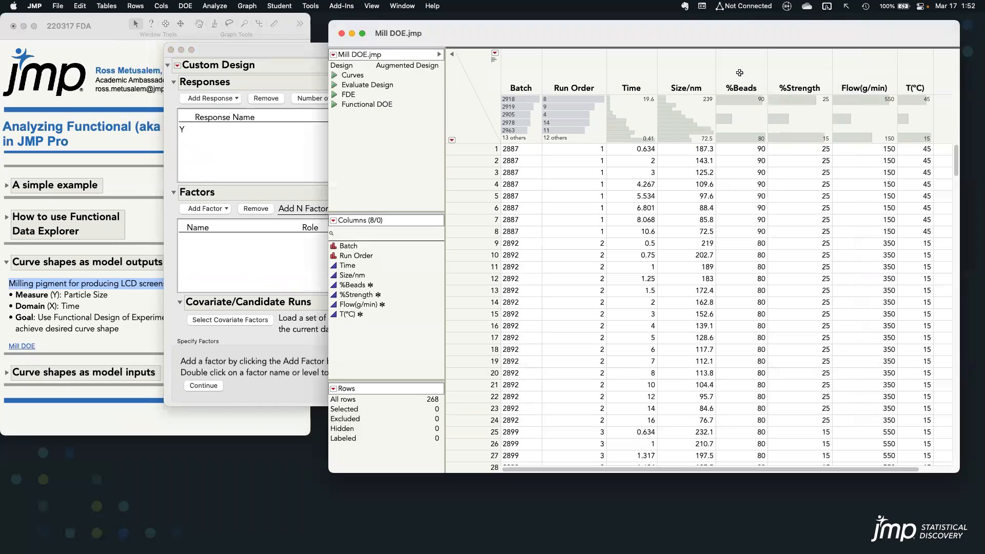
drag(748, 79, 906, 76)
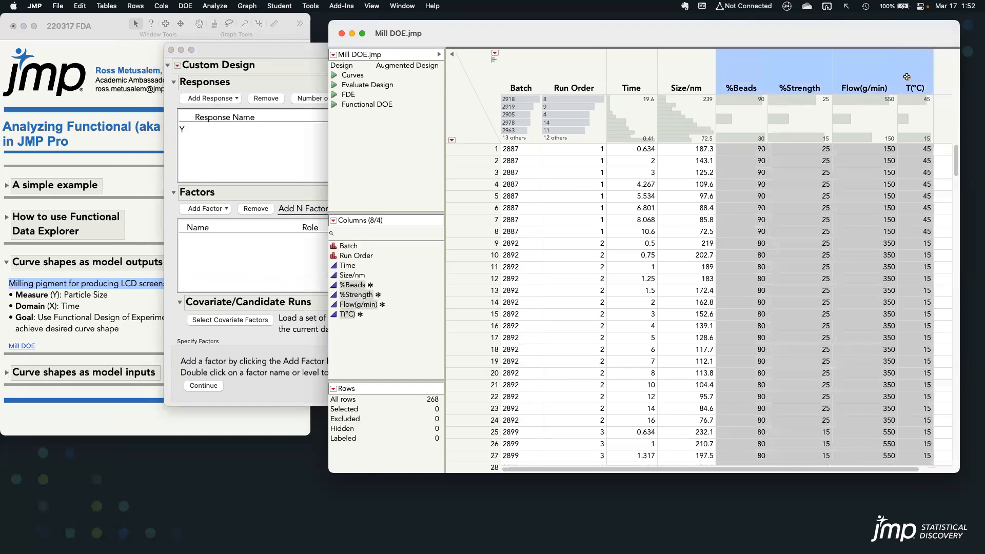
click(235, 52)
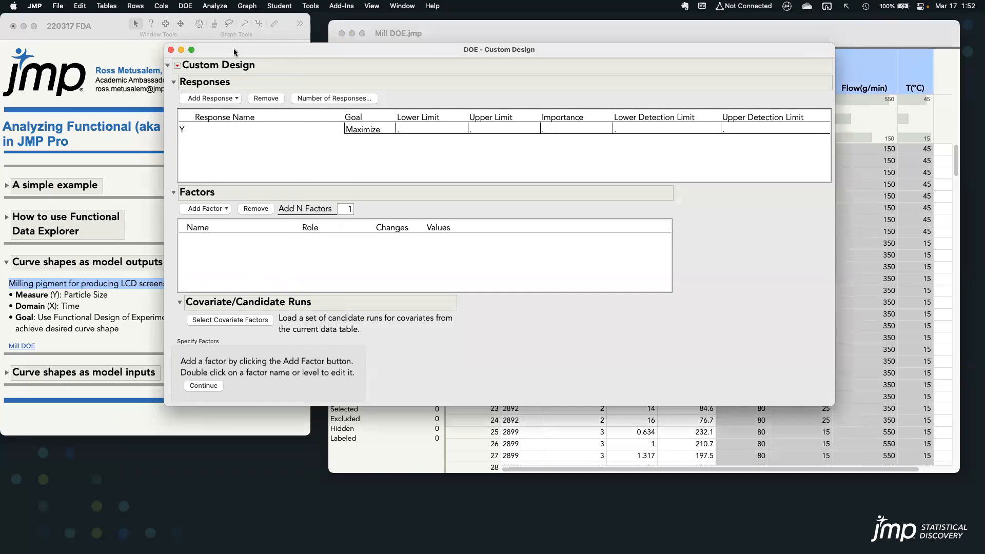
click(171, 51)
drag(536, 36, 531, 34)
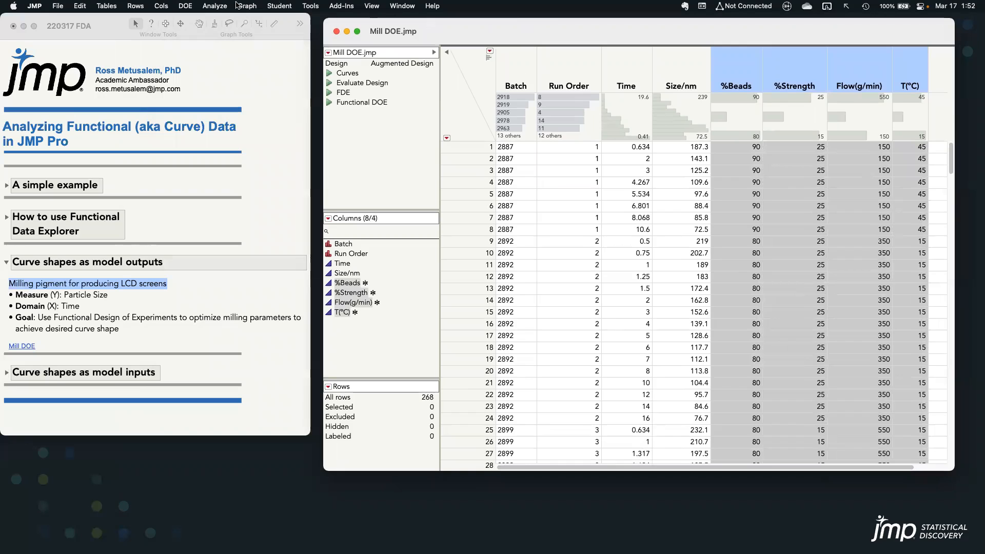
Launch Functional Data Explorer on the Mill DOE table with Time as X input, Size/nm as Y output and Batch as the ID function
click(214, 5)
mouse_move(241, 105)
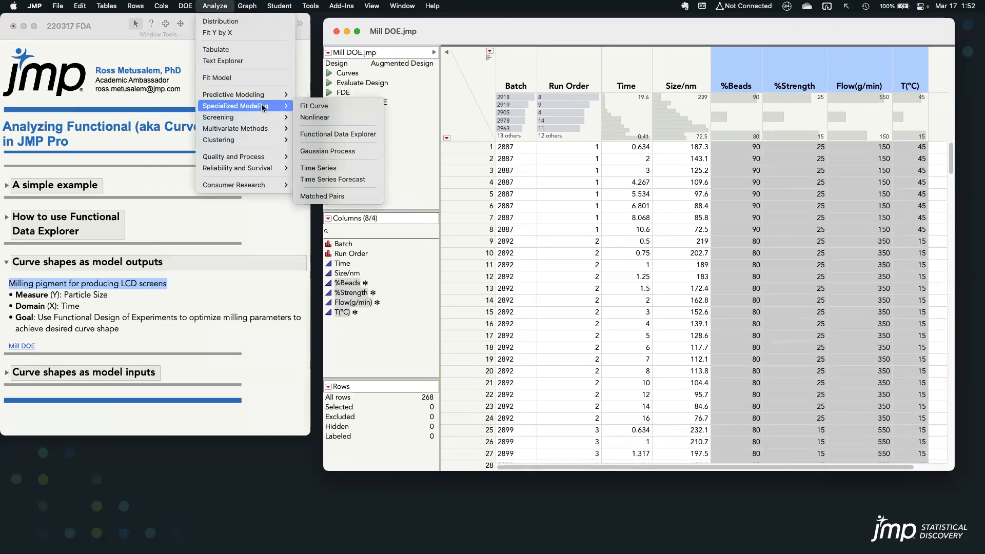
click(338, 134)
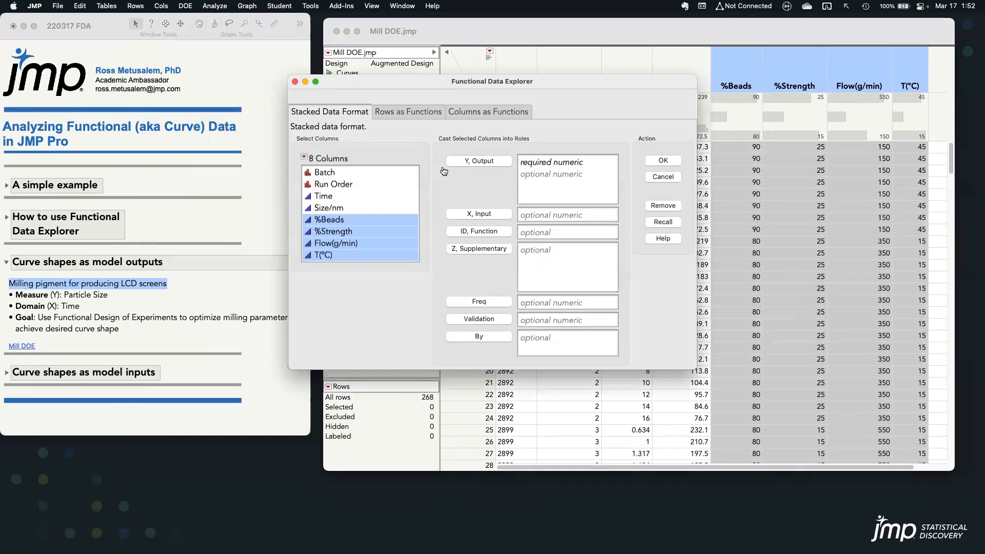
click(341, 197)
click(471, 215)
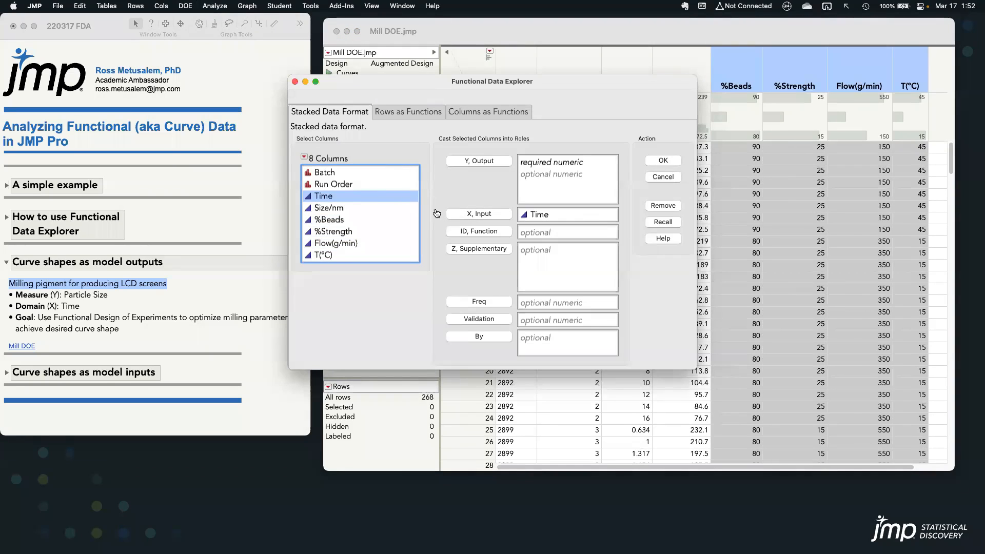
click(362, 209)
click(460, 163)
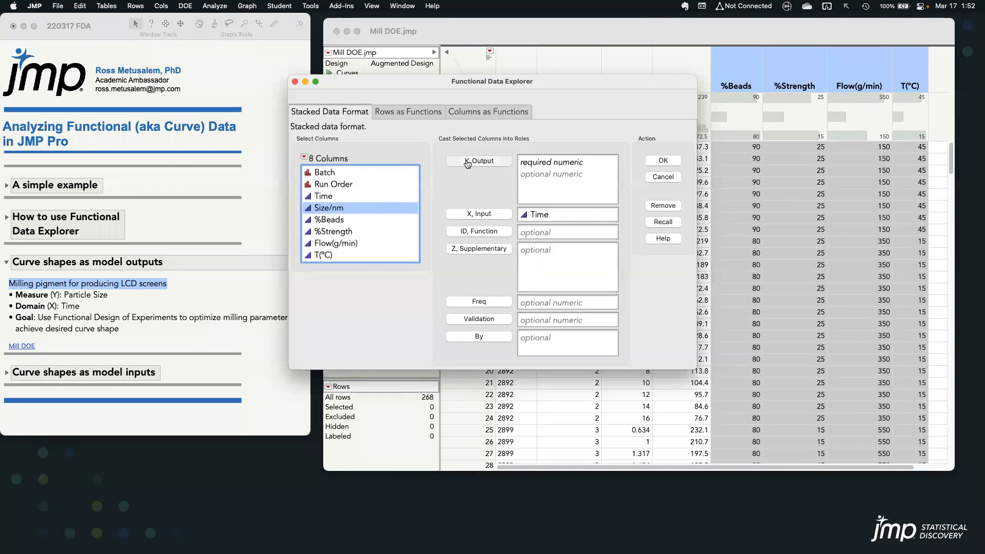
click(357, 174)
click(472, 232)
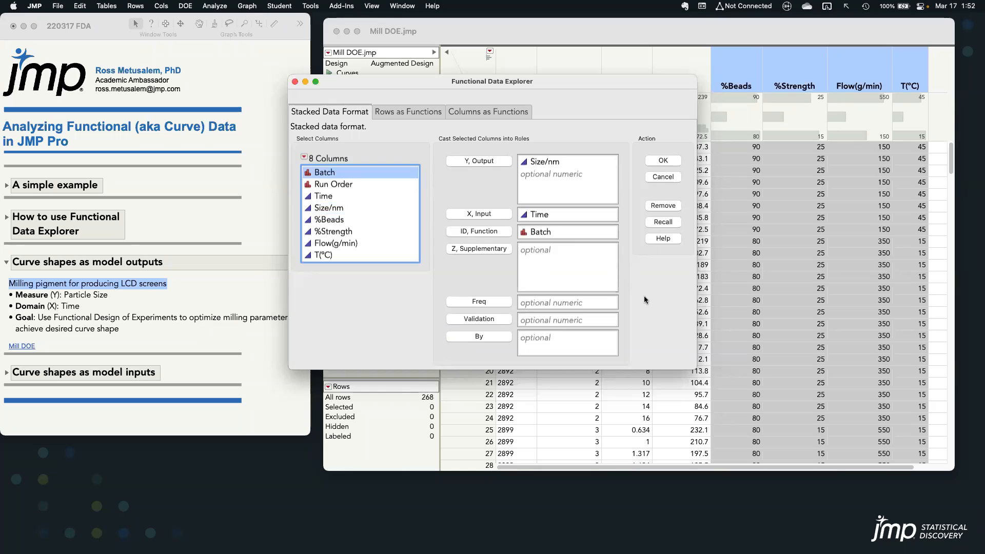
Assign %Beads, %Strength, Flow(g/min) and T(°C) as supplementary variables and run the analysis
drag(326, 208, 333, 221)
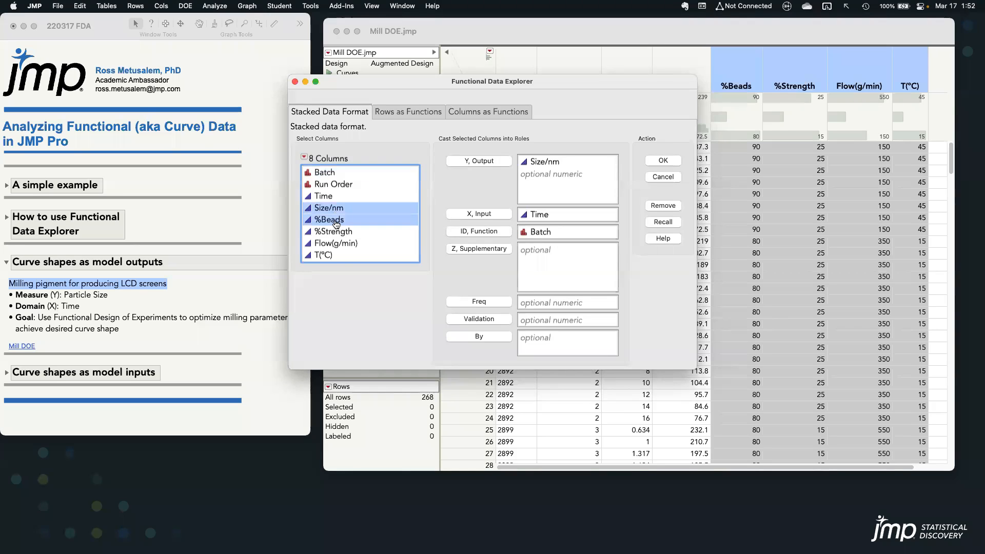
click(334, 220)
shift+click(334, 256)
click(477, 249)
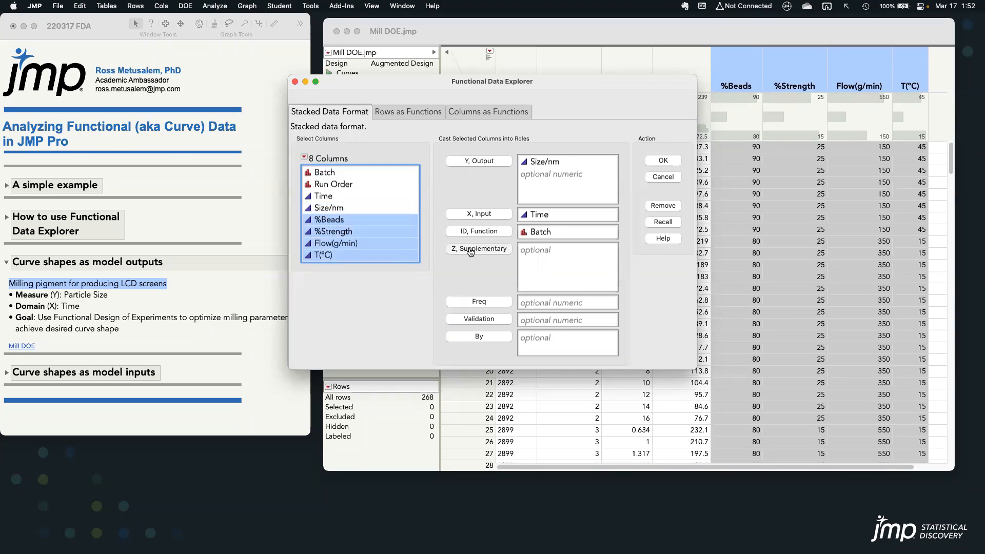
click(664, 160)
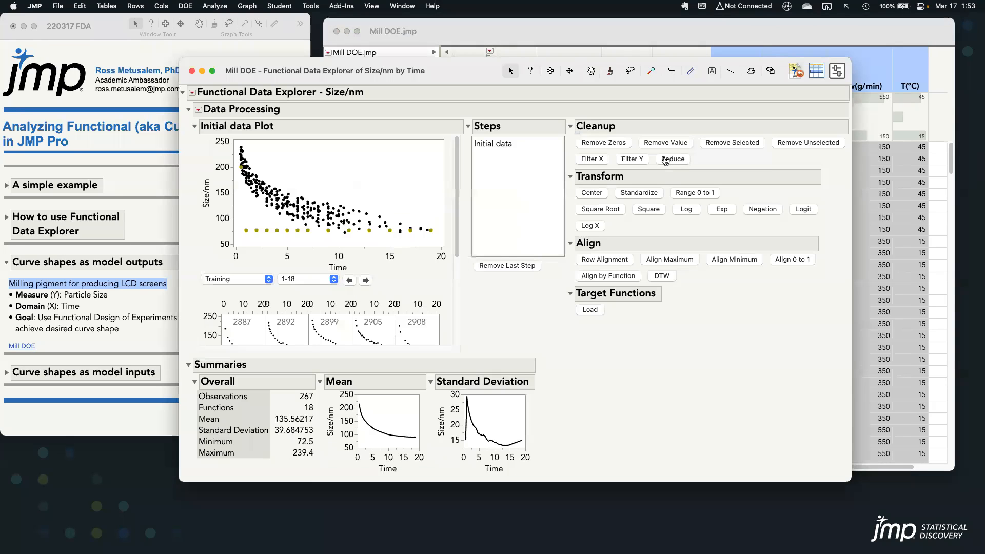
Move the Functional Data Explorer report up and load the Target batch as the target function
drag(452, 75, 453, 51)
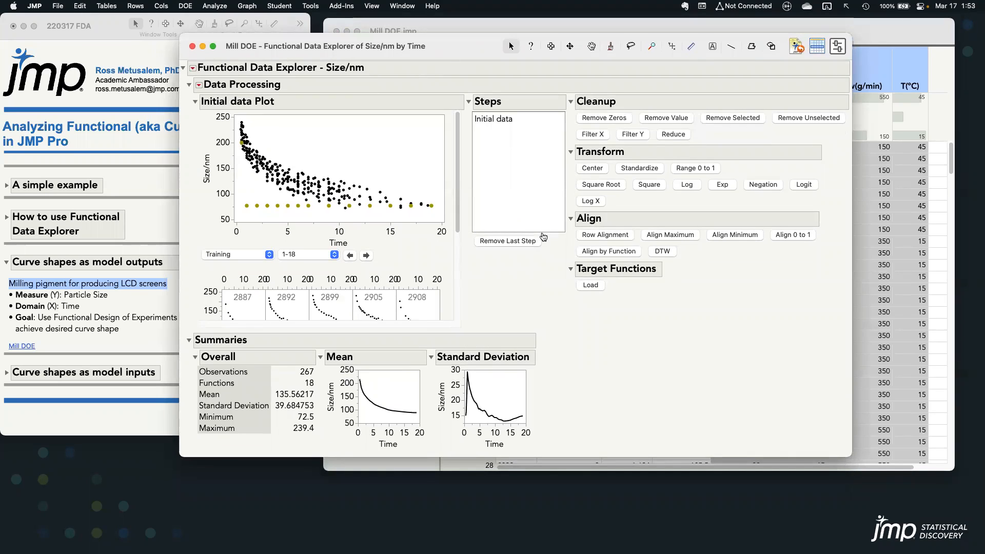
mouse_move(588, 308)
mouse_down()
mouse_move(597, 307)
mouse_move(616, 249)
mouse_move(561, 302)
mouse_move(623, 315)
mouse_up()
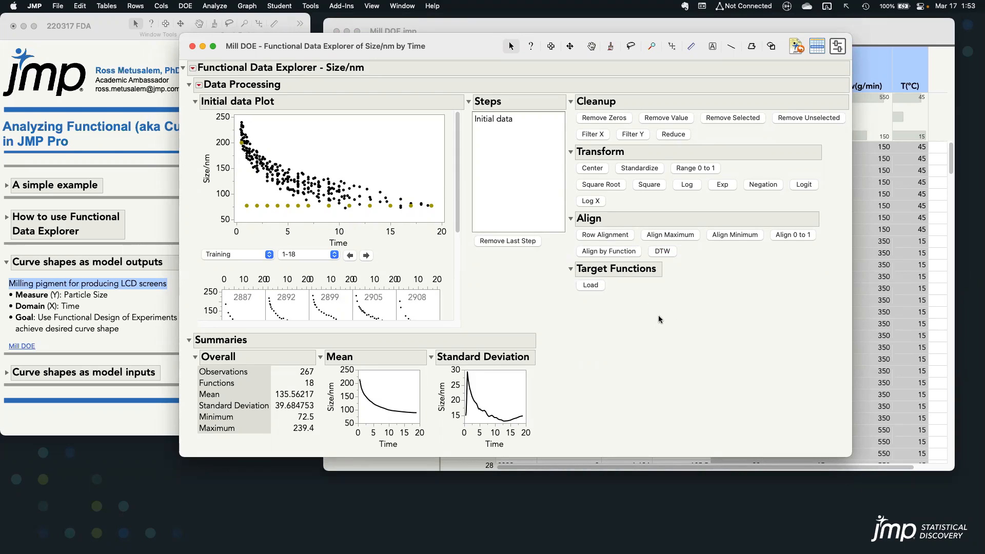
click(591, 285)
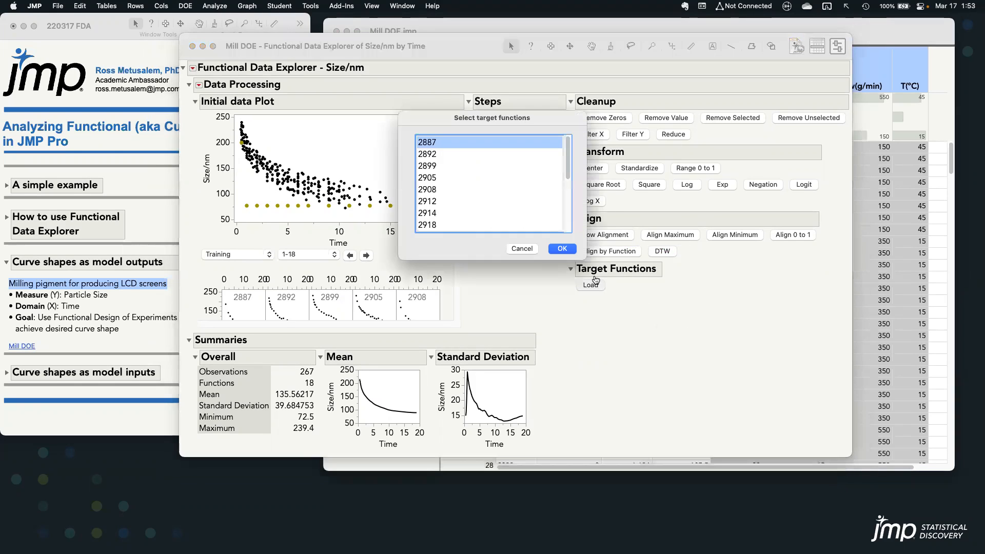
drag(571, 154, 570, 214)
click(546, 226)
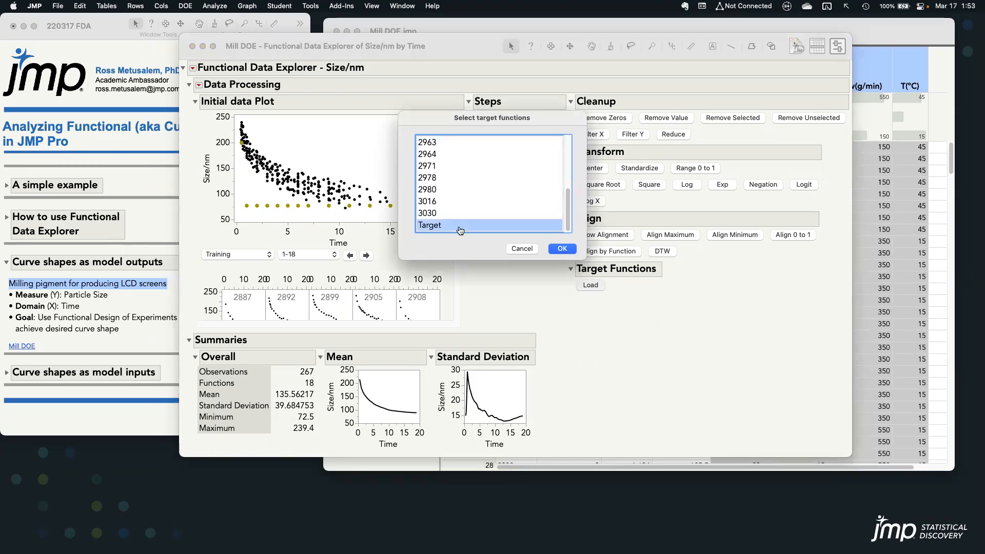
click(560, 249)
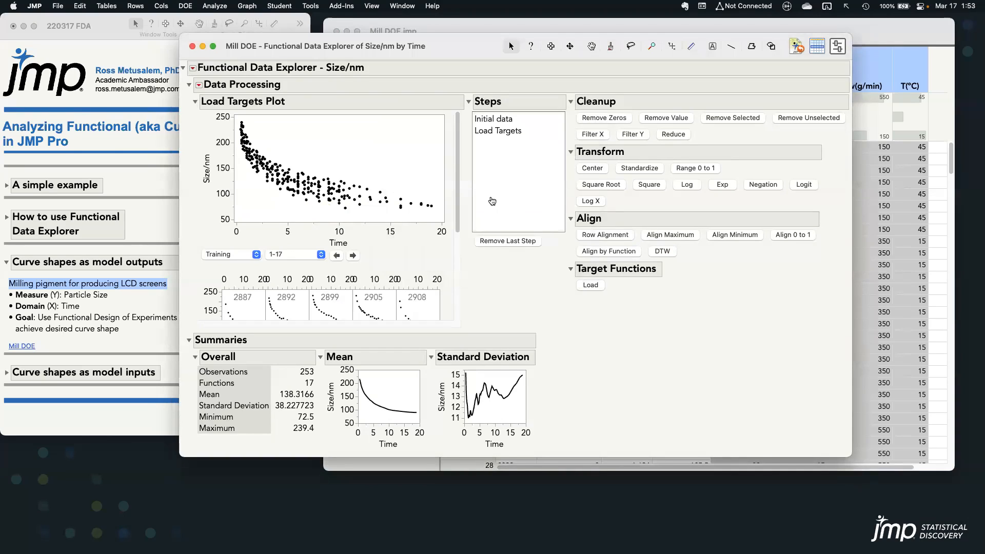
Fit a B-Spline model to the milling curves and review its model selection and Functional PCA results
click(193, 68)
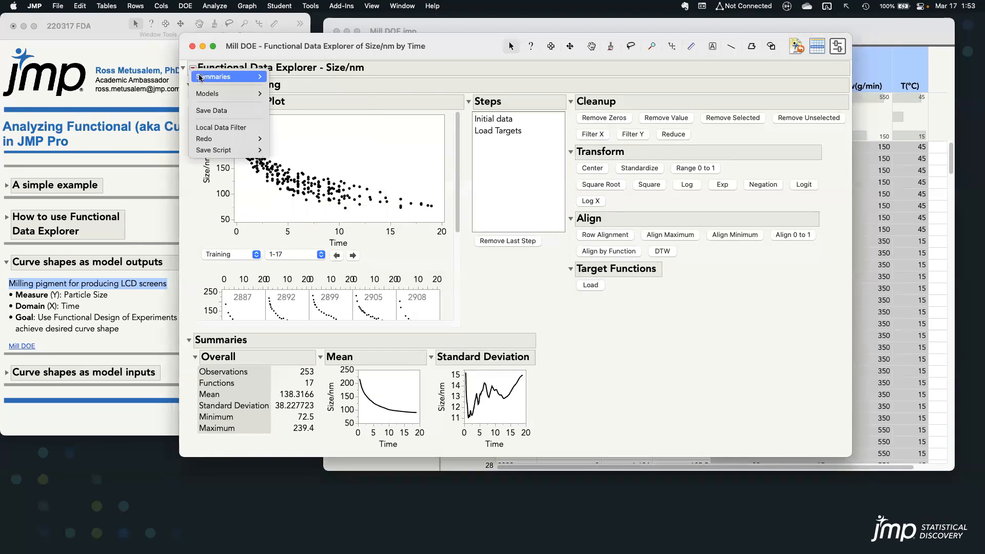
mouse_move(211, 95)
click(331, 96)
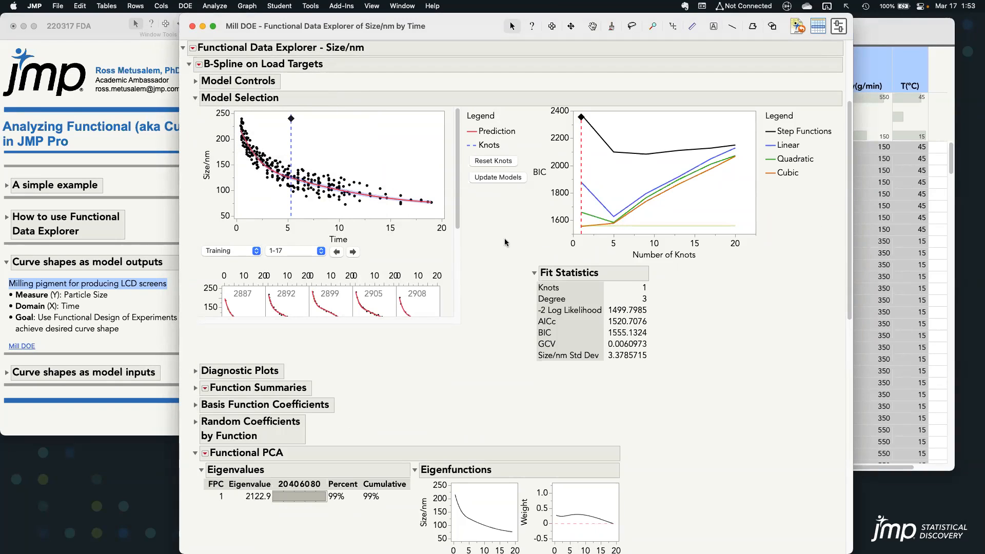
scroll(849, 163, down, 10)
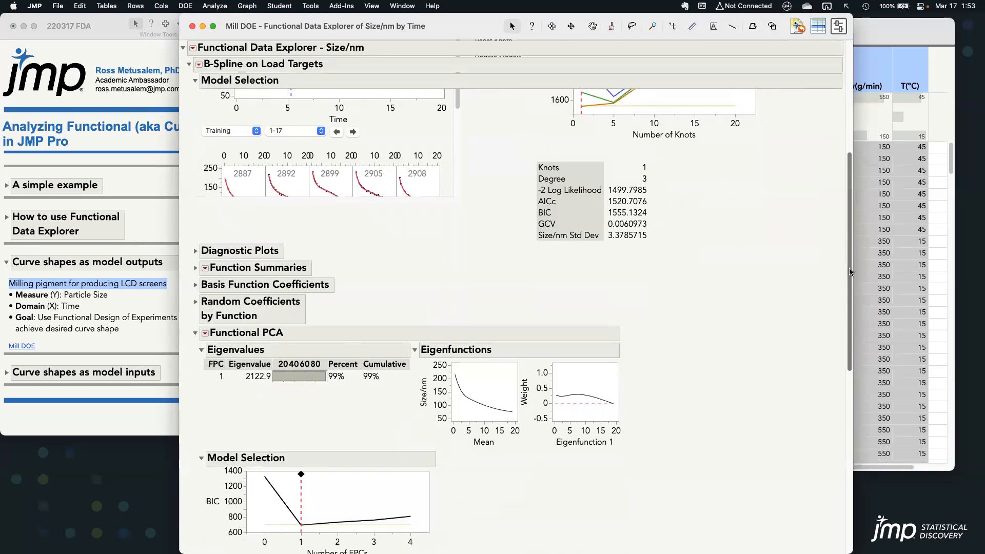
mouse_move(606, 242)
mouse_down()
mouse_move(564, 96)
mouse_move(560, 245)
mouse_move(654, 251)
mouse_up()
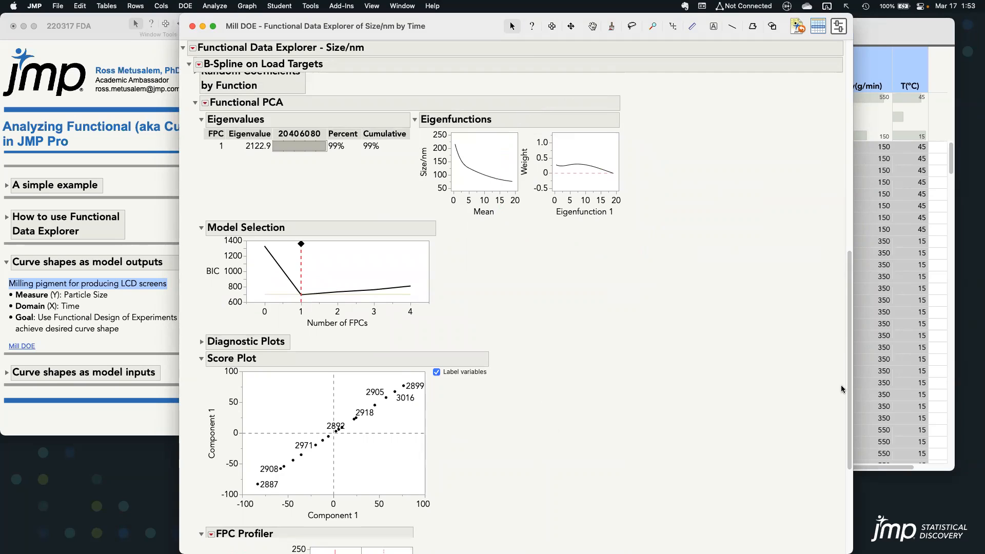
Run the Functional DOE Analysis on the B-Spline fit, collapse Functional PCA and shorten the report window around the FDOE Profiler
drag(847, 390, 838, 311)
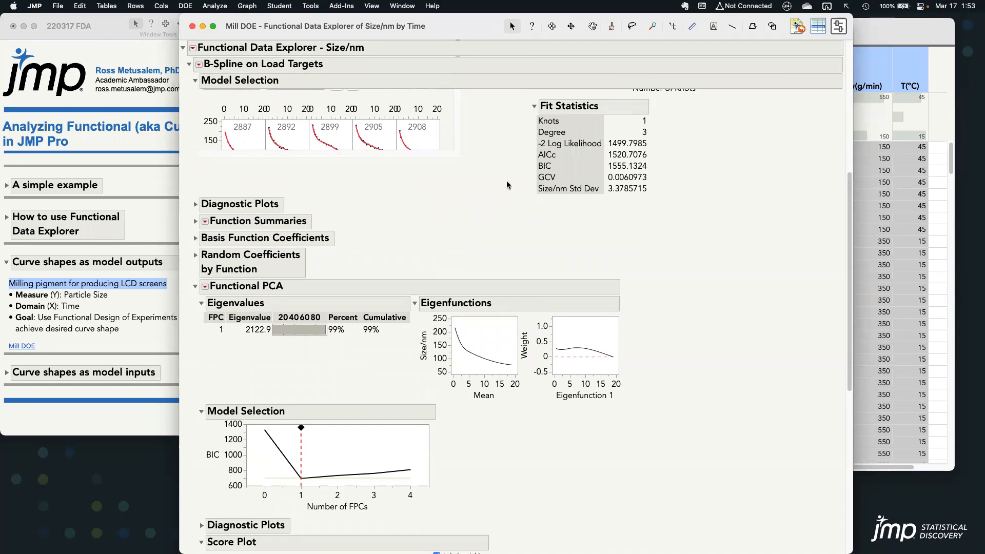
click(199, 65)
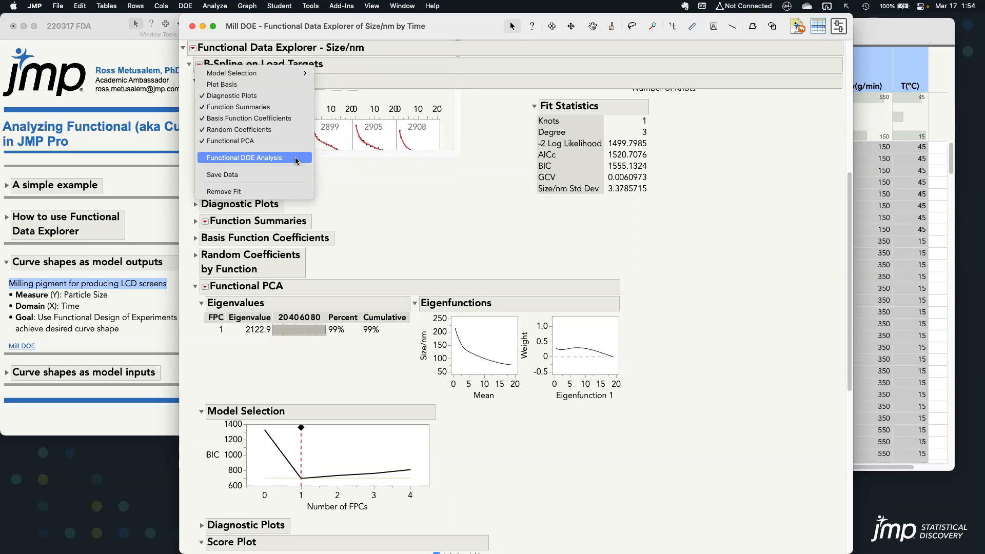
click(297, 161)
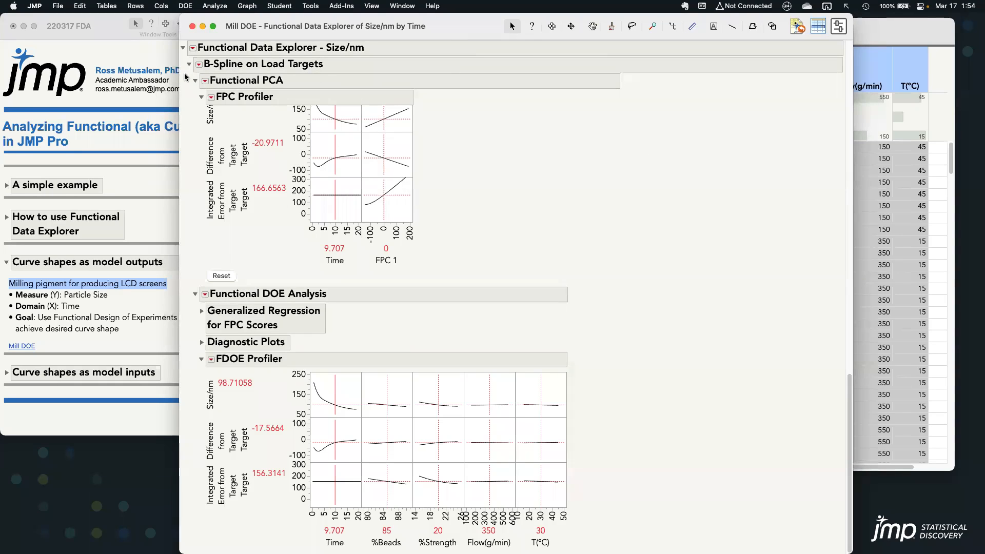
click(195, 81)
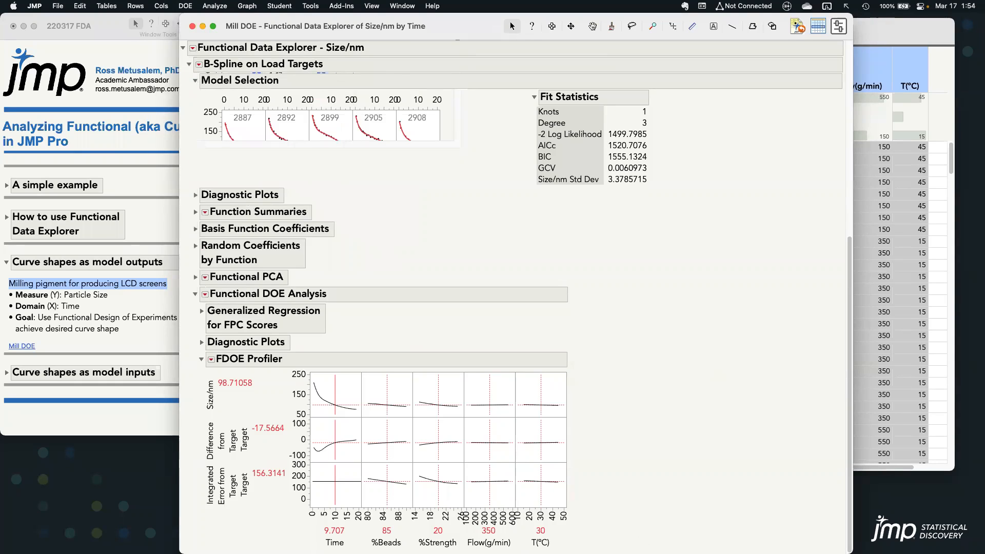
drag(651, 445, 667, 420)
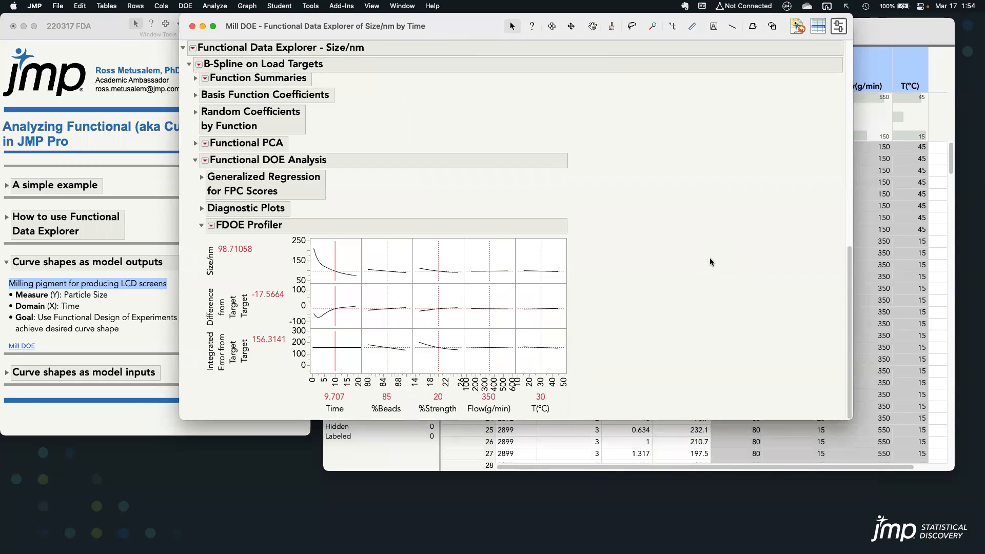
Colour the background of the Size/nm versus Time plot in the FDOE Profiler yellow
right_click(339, 253)
mouse_move(362, 258)
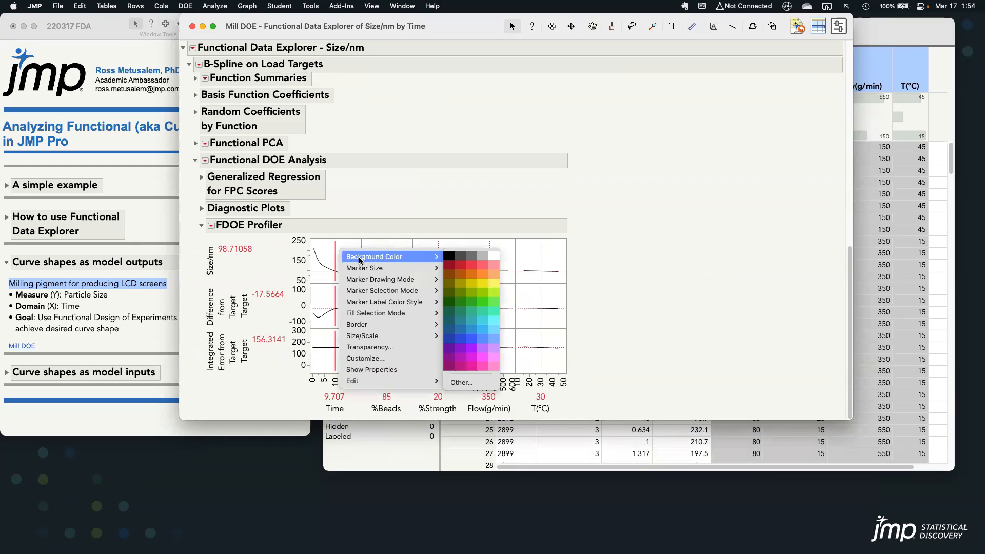
click(493, 285)
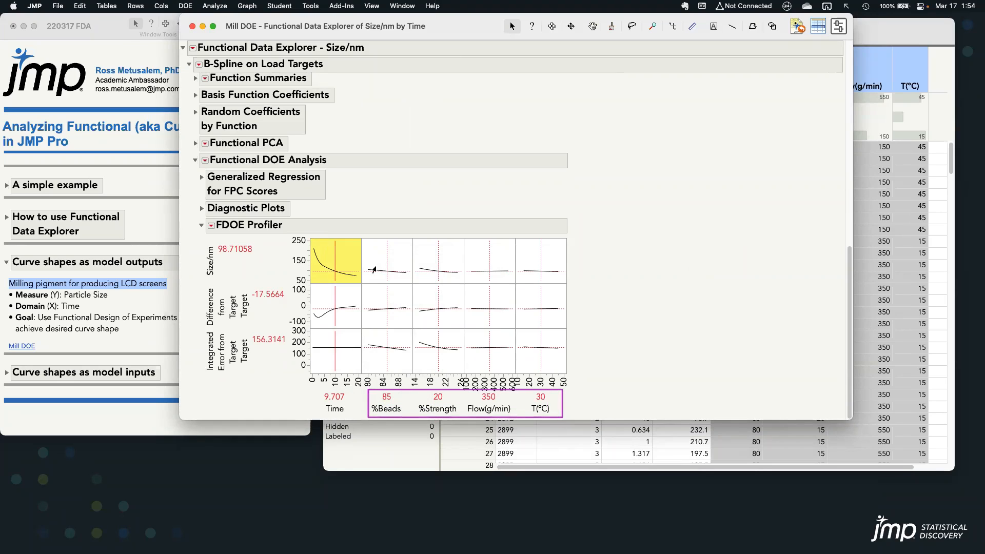
Explore the effect of %Beads on the curve in the FDOE Profiler by setting it to 80, then 90
mouse_move(382, 262)
mouse_down()
mouse_move(407, 267)
mouse_move(364, 260)
mouse_up()
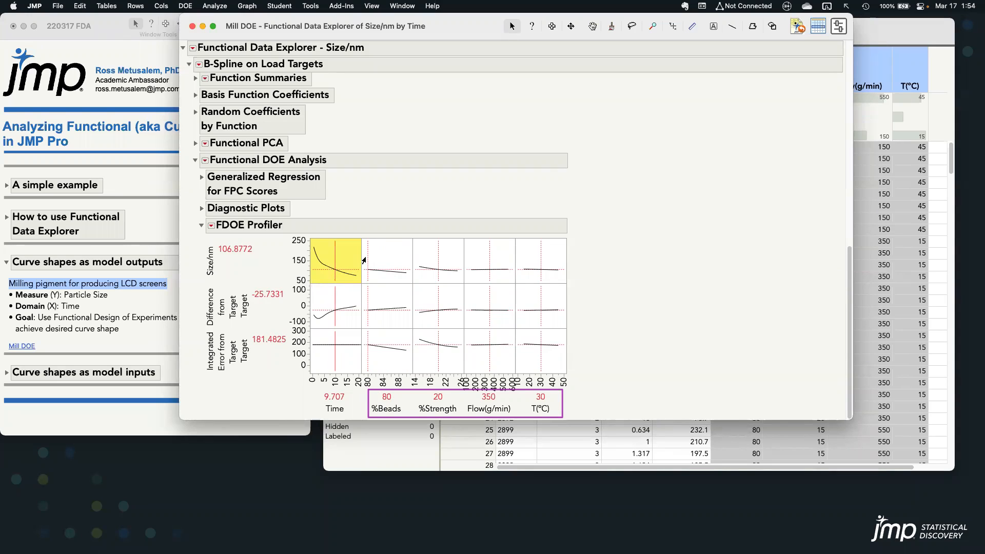
drag(364, 261, 408, 265)
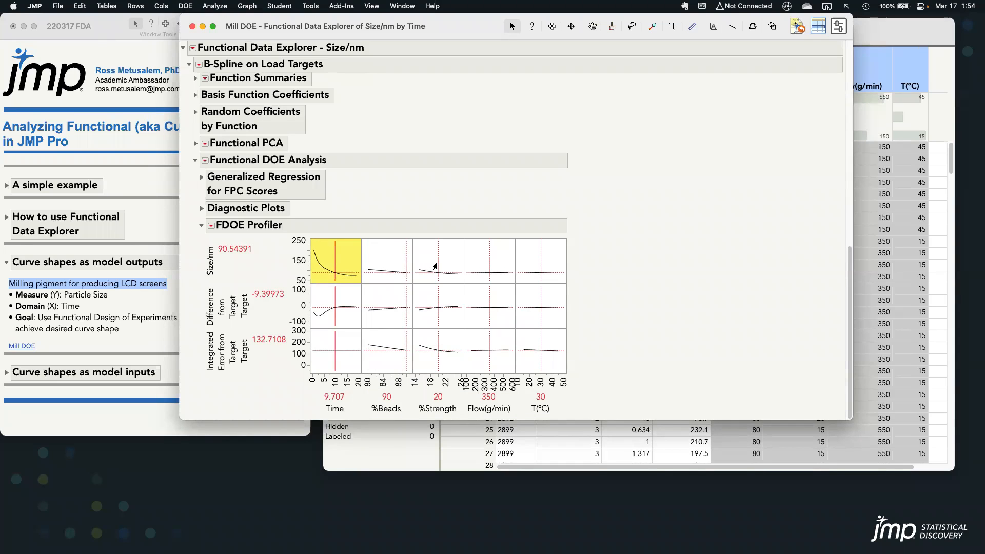
mouse_move(580, 396)
mouse_down()
mouse_move(559, 386)
mouse_move(373, 390)
mouse_move(507, 415)
mouse_up()
Maximize desirability in the FDOE Profiler to find the factor settings closest to the target curve
click(211, 225)
mouse_move(252, 235)
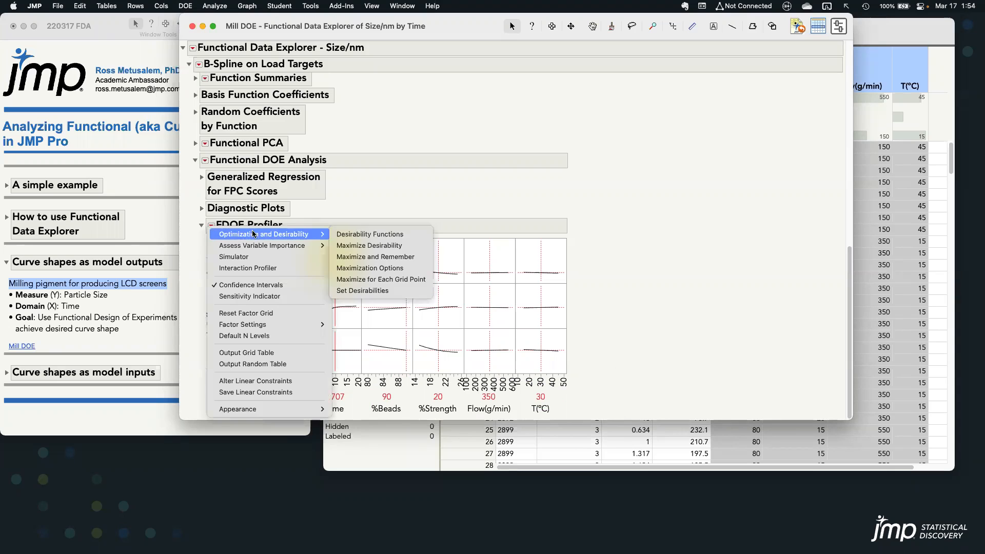
click(400, 245)
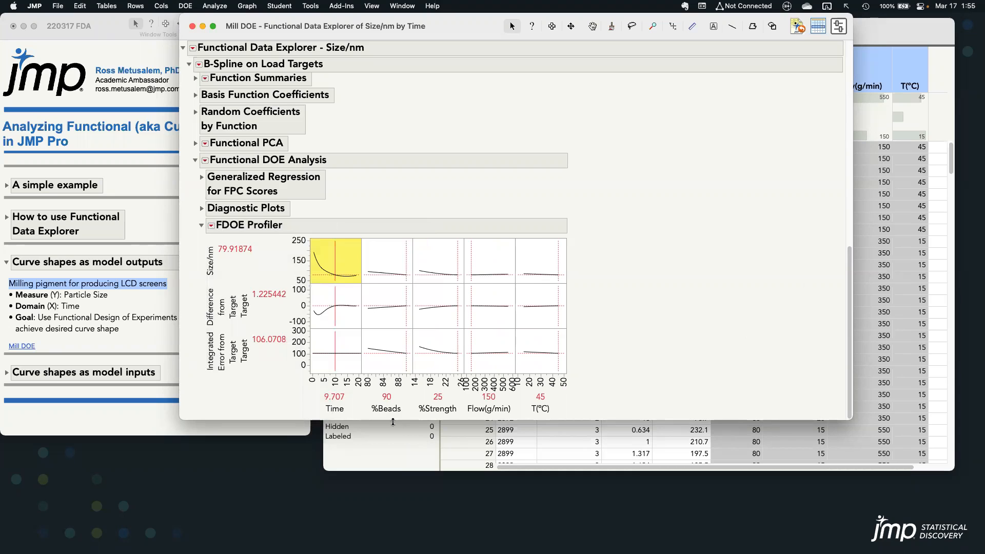
drag(367, 392, 557, 419)
drag(297, 230, 363, 285)
mouse_move(314, 251)
mouse_down()
mouse_move(319, 274)
mouse_move(342, 277)
mouse_move(334, 306)
mouse_move(307, 312)
mouse_move(318, 326)
mouse_move(334, 303)
mouse_up()
mouse_move(337, 204)
mouse_down()
mouse_move(353, 187)
mouse_move(282, 159)
mouse_move(190, 176)
mouse_move(241, 204)
mouse_move(347, 206)
mouse_up()
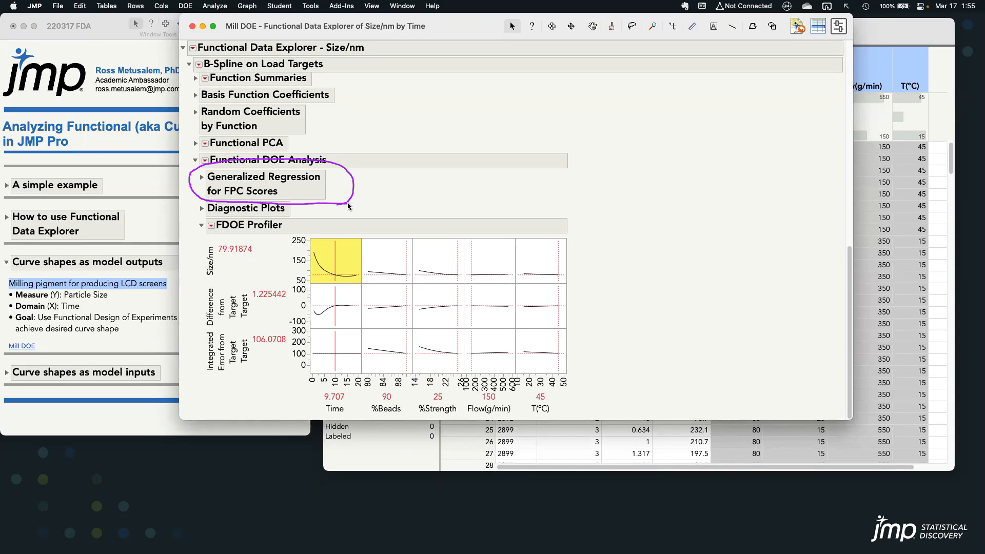
key(Escape)
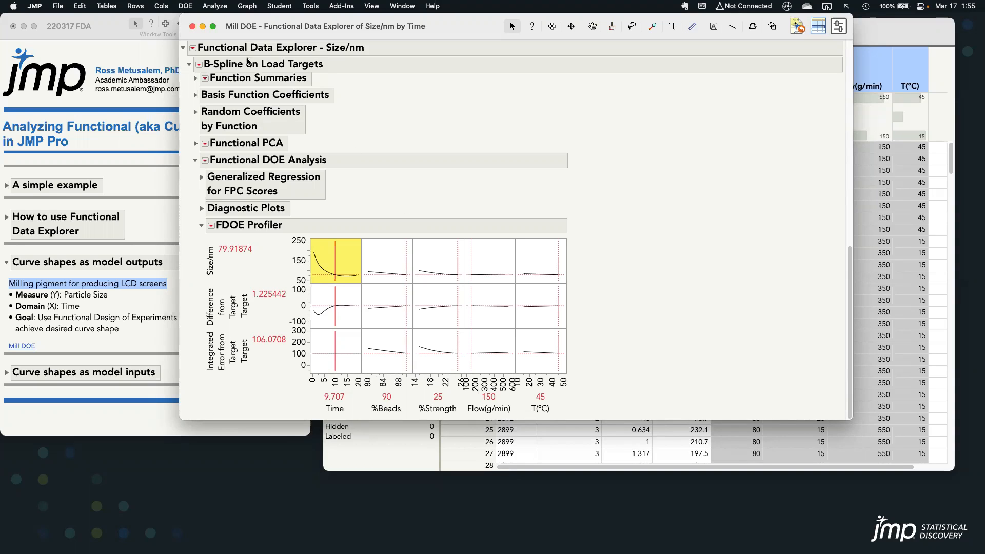
Close the report and the Mill DOE table, collapse the model outputs section and expand "Curve shapes as model inputs" in the journal
click(193, 28)
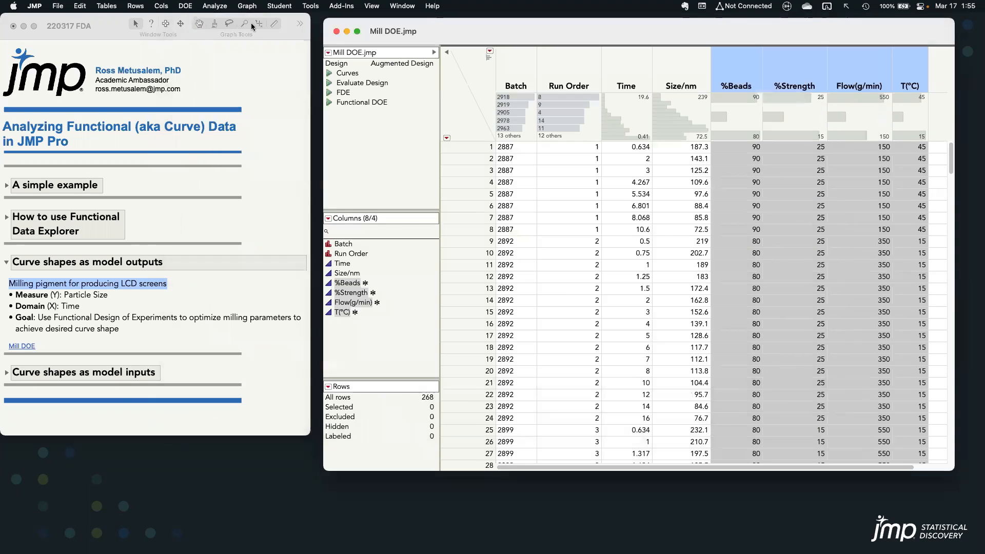
click(337, 30)
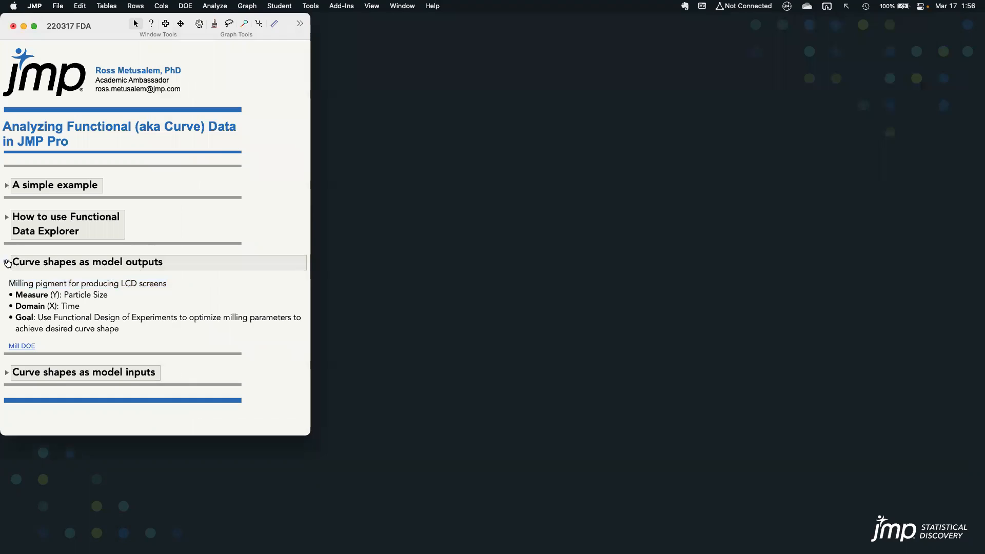
click(7, 262)
click(6, 294)
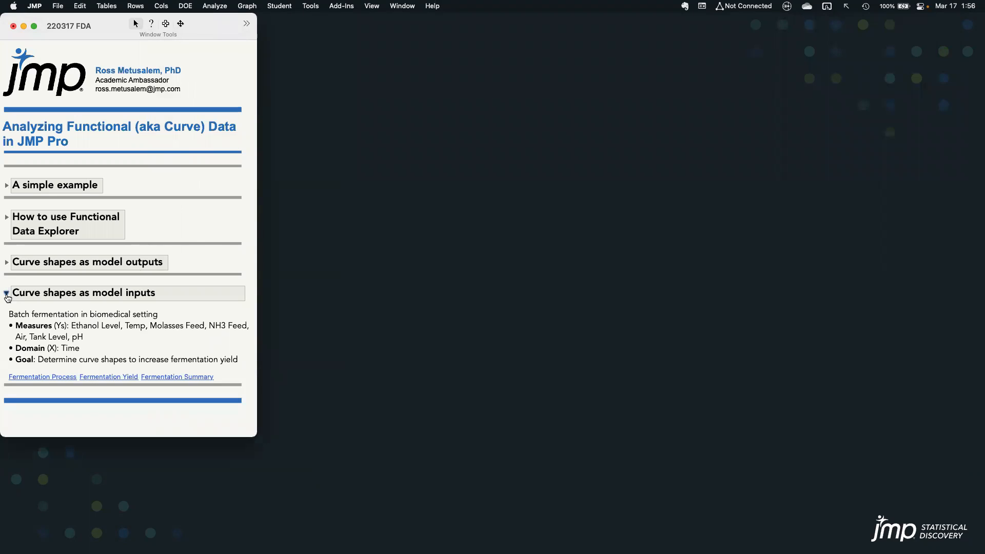
triple_click(57, 316)
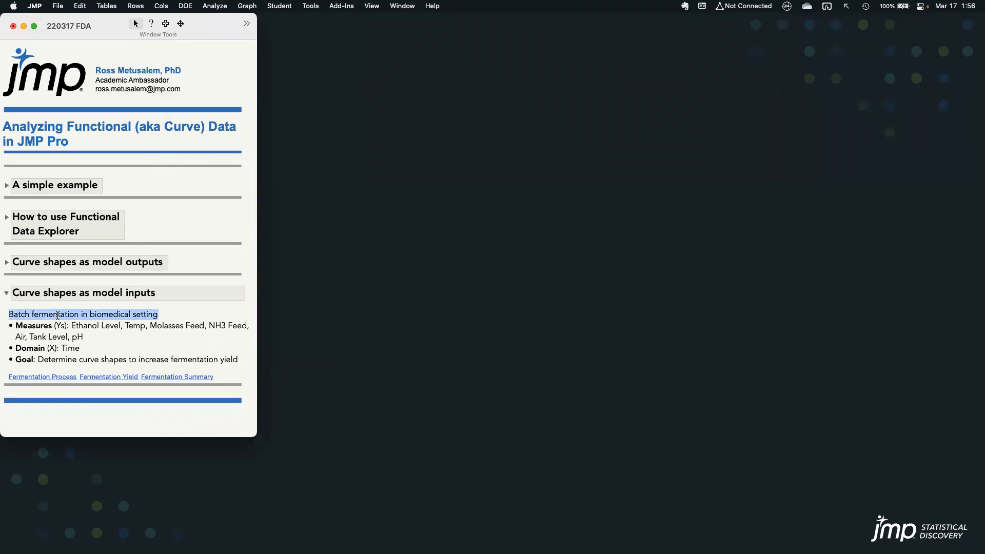
Open the Fermentation Process table beside the journal and select the batch 1 rows and the measure columns Ethanol through pH
click(52, 380)
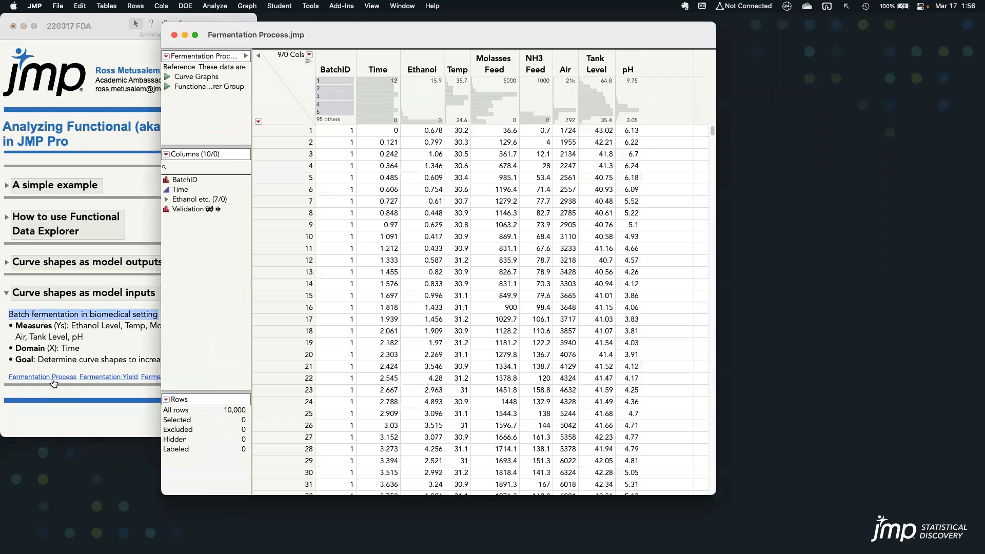
drag(450, 44, 549, 30)
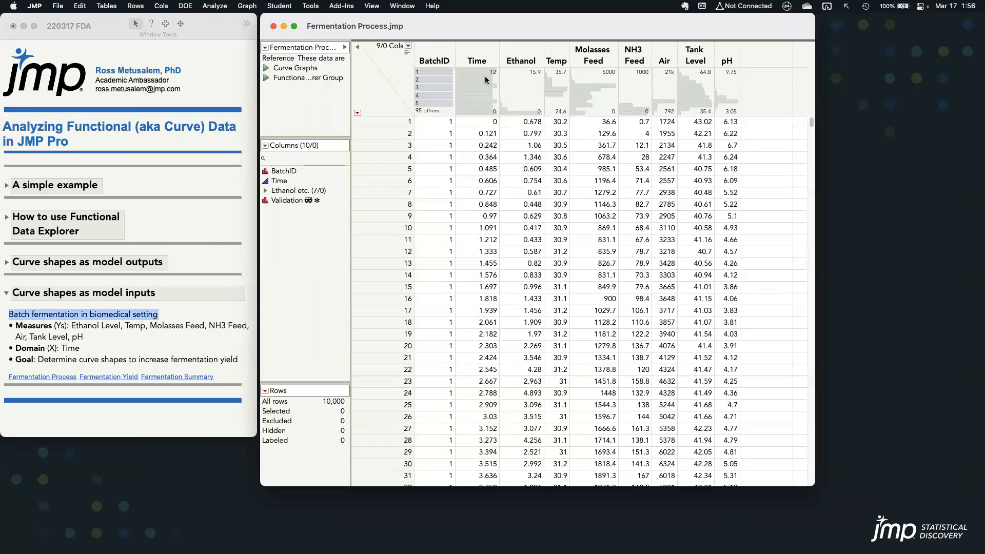
click(439, 72)
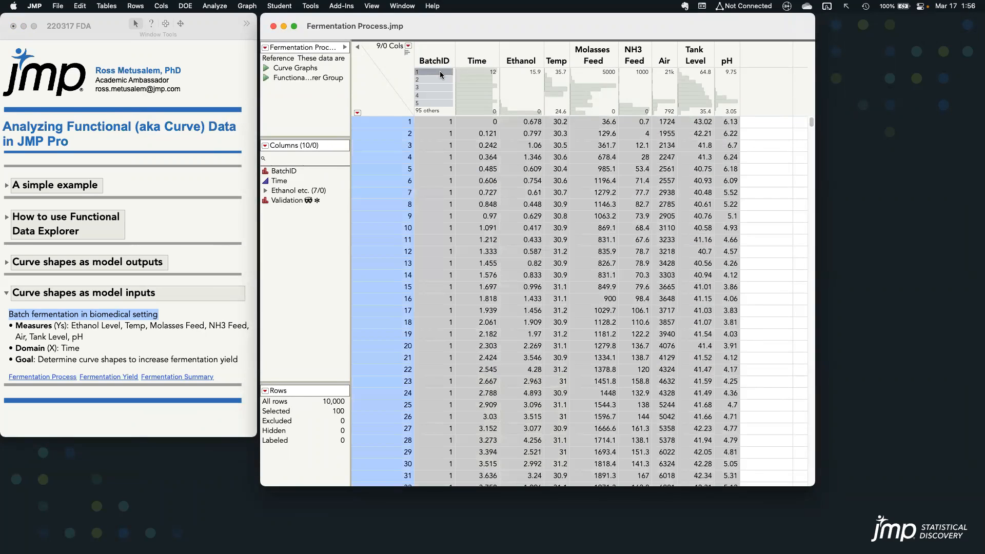
click(476, 49)
drag(517, 53, 719, 54)
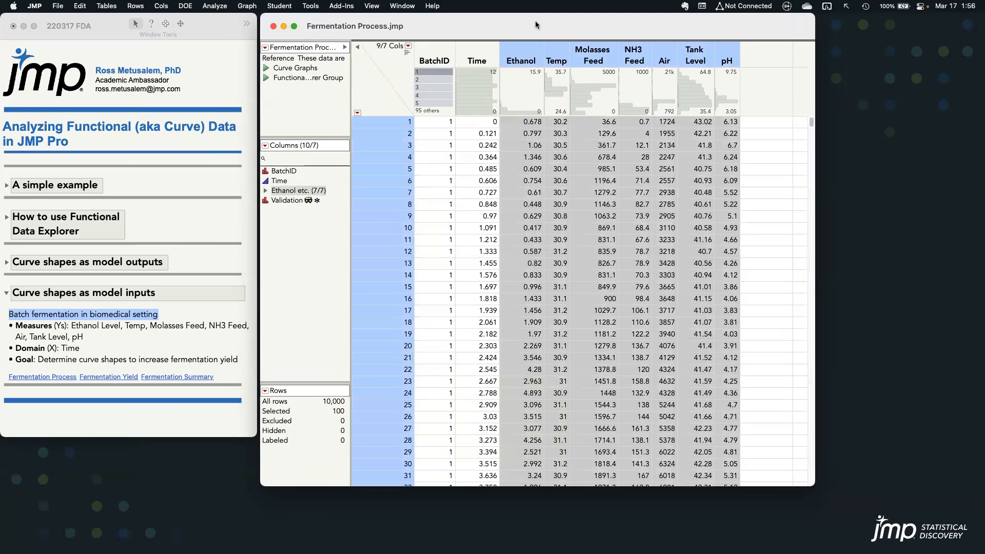
Run the table's Curve Graphs script and view the batch curves for Temp, Molasses Feed, NH3 Feed, Air, Tank Level and pH
click(267, 69)
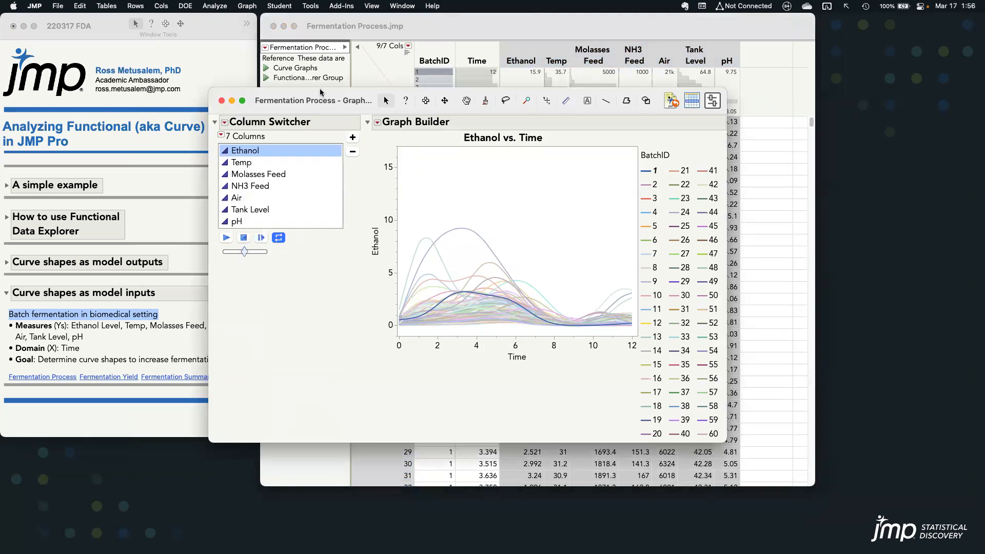
click(262, 140)
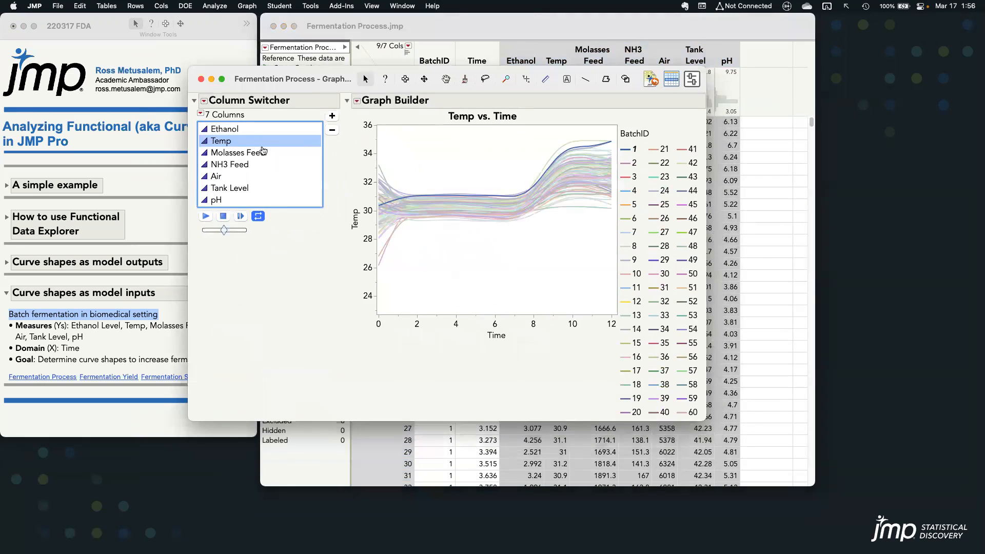
click(234, 153)
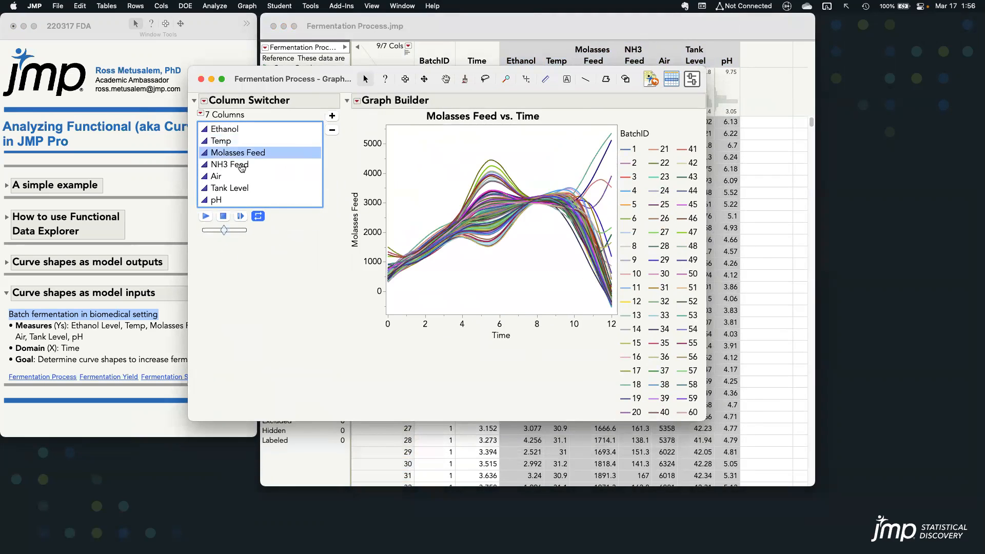
click(241, 166)
click(239, 178)
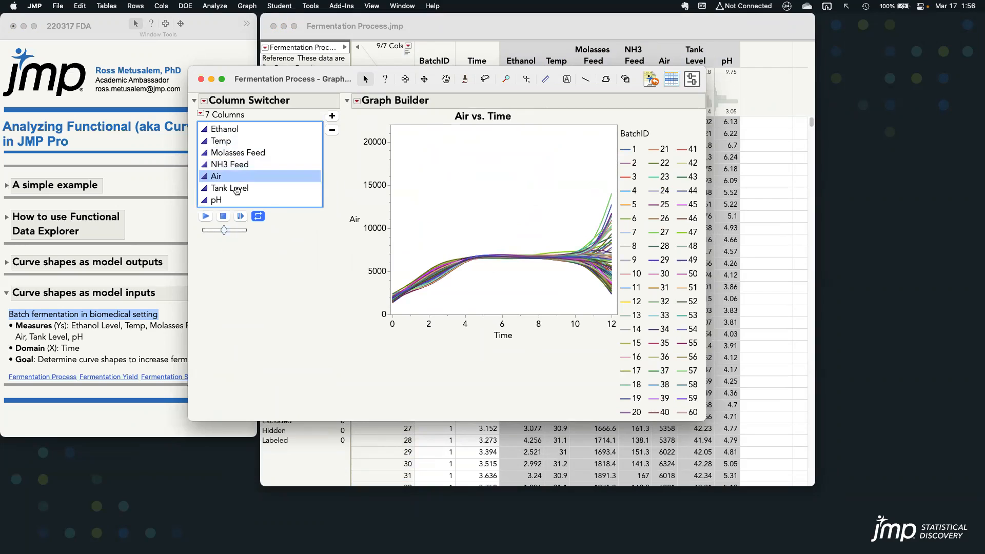
click(238, 188)
click(237, 200)
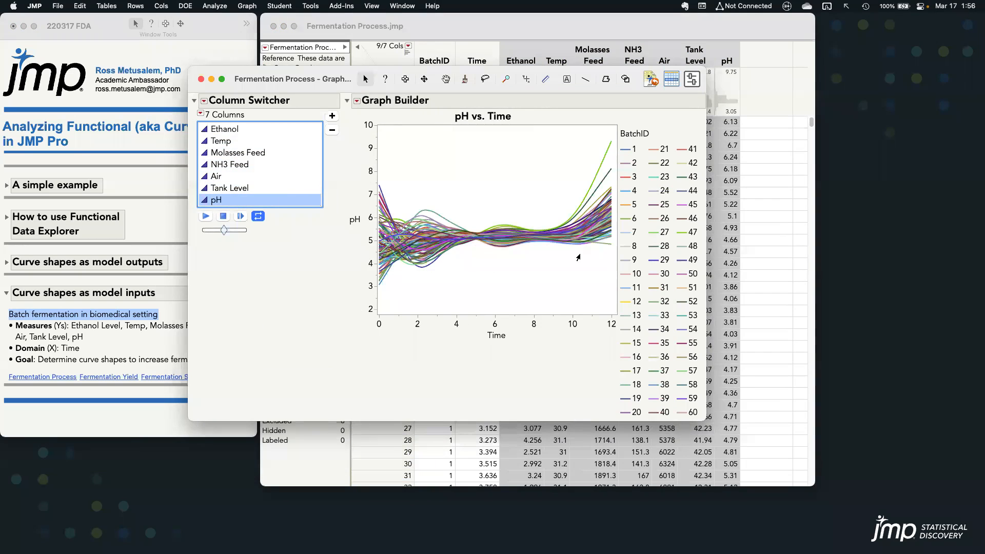
Open the Fermentation Yield table from the journal and place it beside the other windows
click(126, 351)
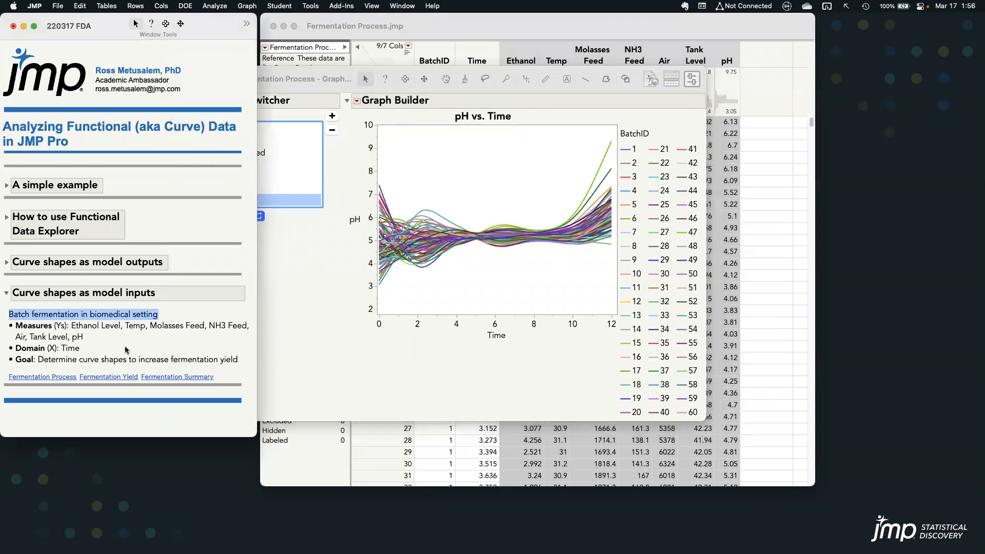
click(123, 377)
drag(738, 65, 774, 47)
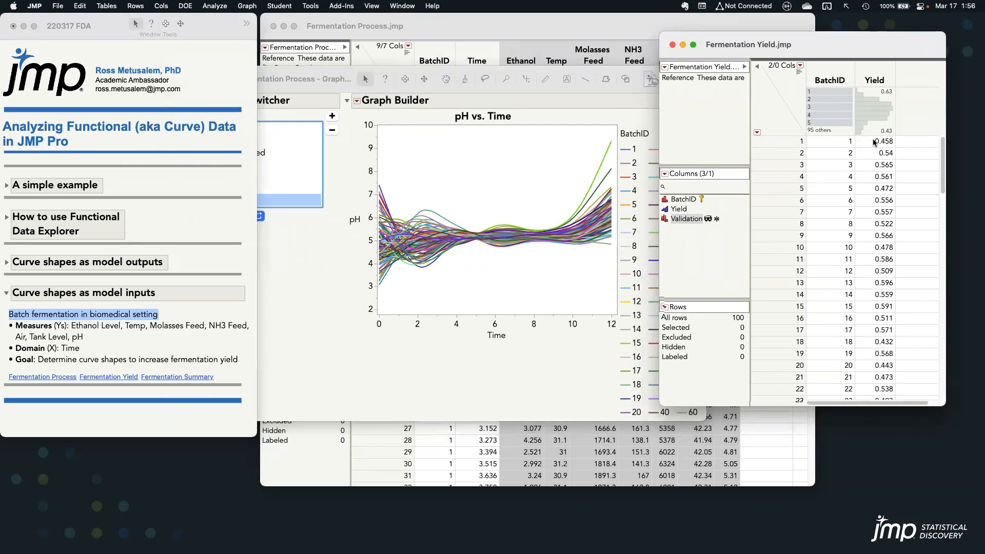
Close the curve graph window and bring the Fermentation Process table to the front
click(309, 85)
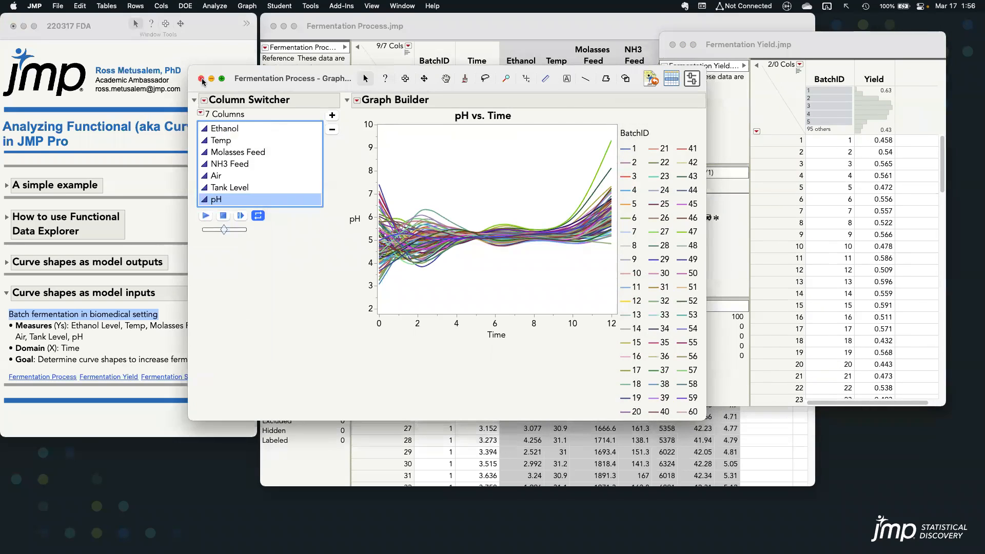
click(201, 79)
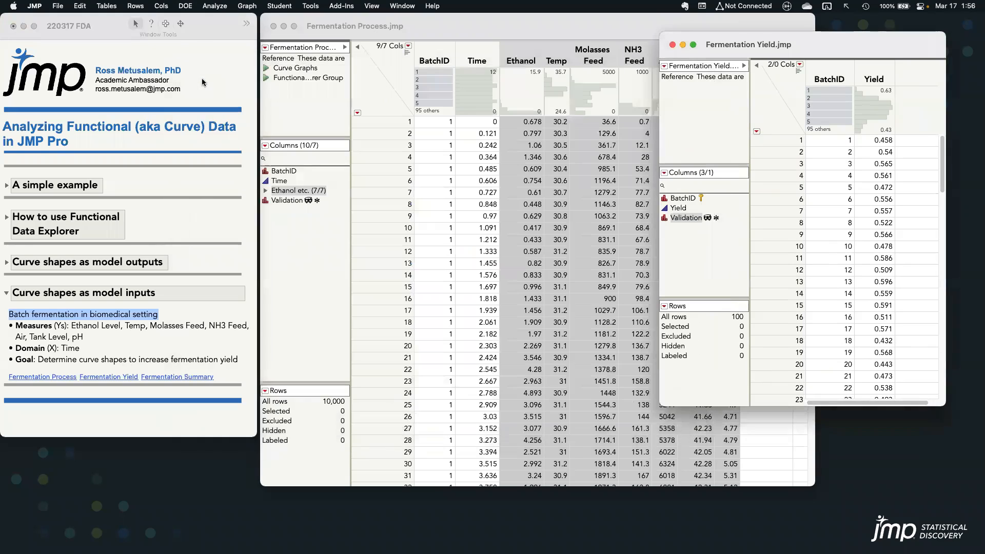
click(497, 32)
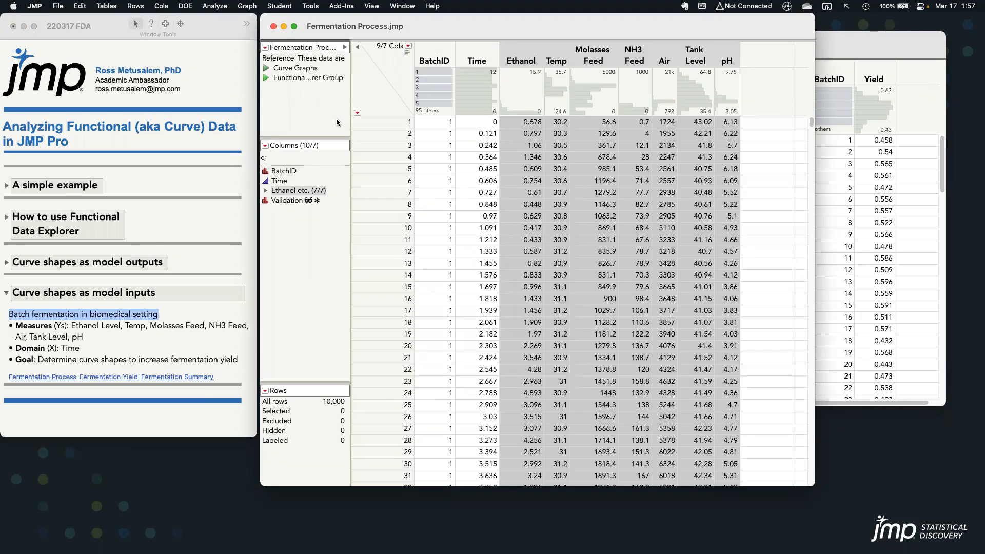
Run the saved Functional Data Explorer Group script and expand the Ethanol report to examine its Functional PCA eigenfunctions
drag(324, 130, 379, 46)
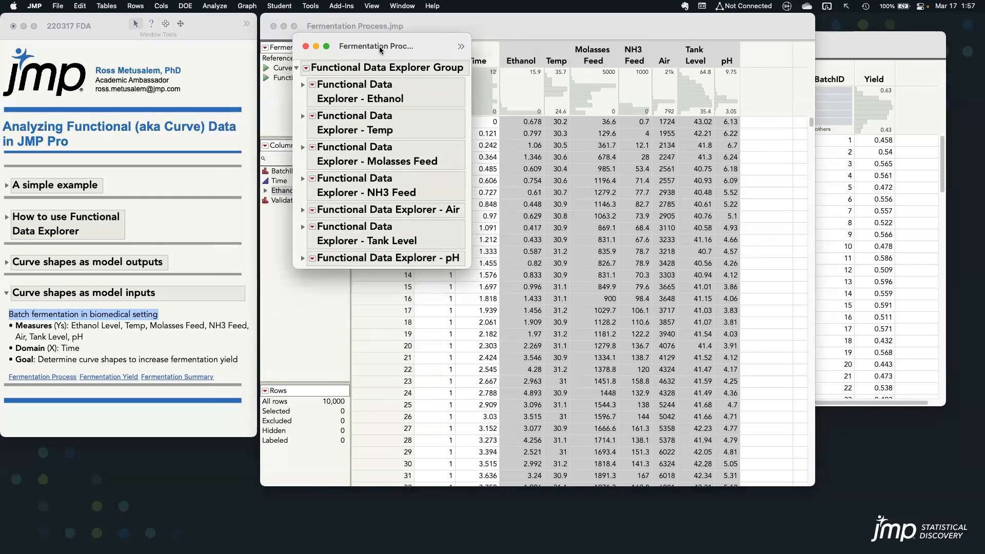
click(303, 85)
drag(978, 138, 977, 272)
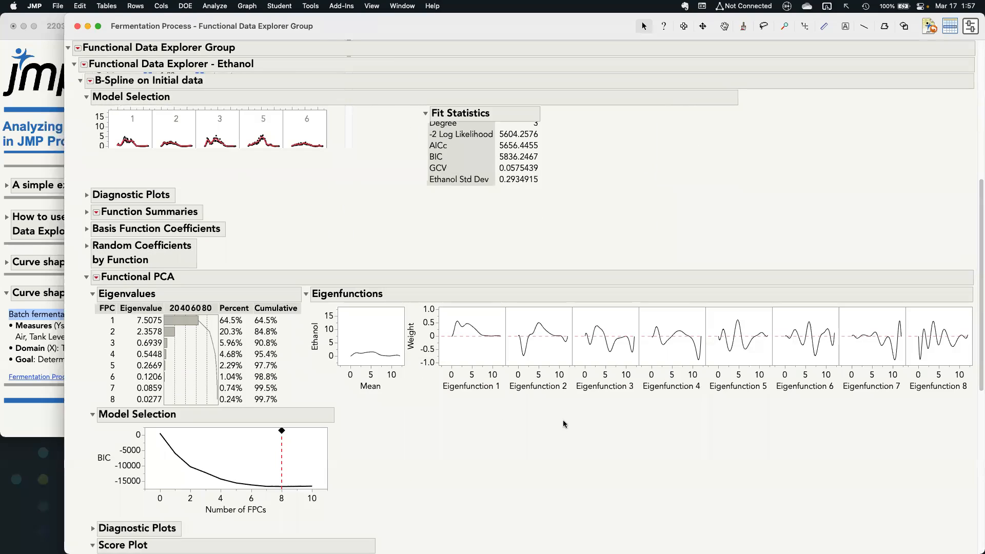
mouse_move(497, 421)
mouse_down()
mouse_move(893, 410)
mouse_move(967, 331)
mouse_move(866, 289)
mouse_move(410, 298)
mouse_move(441, 411)
mouse_move(635, 410)
mouse_up()
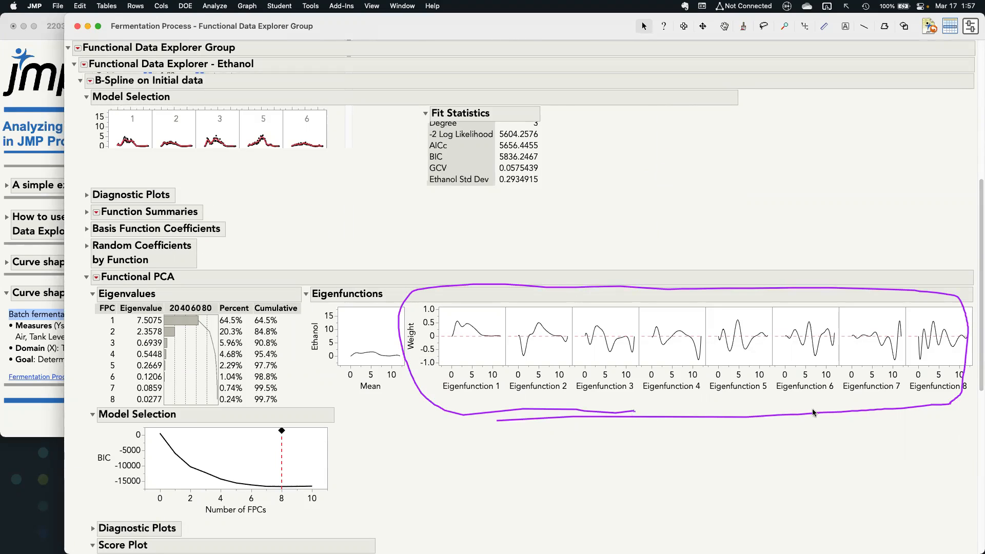
mouse_move(931, 404)
mouse_down()
mouse_move(969, 372)
mouse_move(946, 297)
mouse_move(904, 318)
mouse_move(912, 389)
mouse_move(929, 405)
mouse_up()
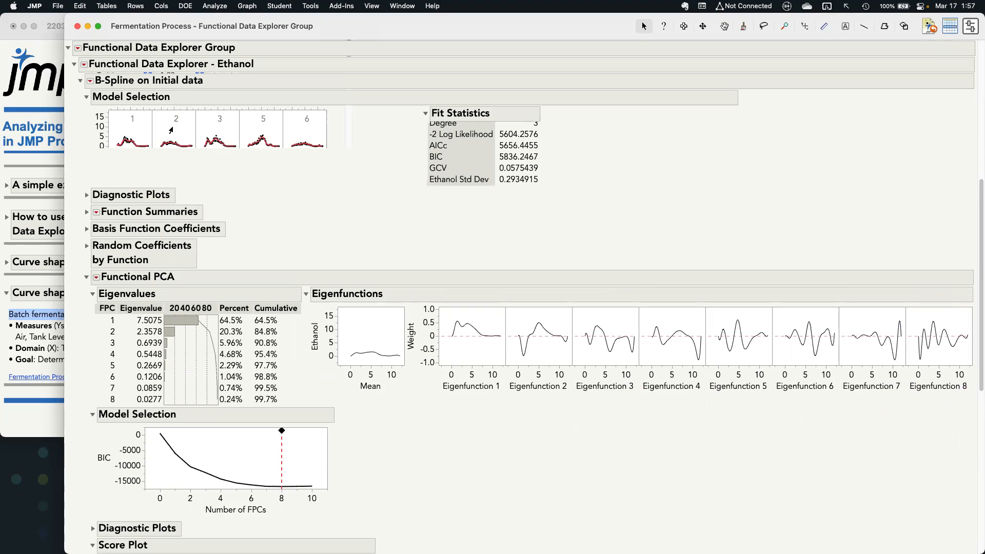
Collapse the Ethanol report, save the summaries of the whole Functional Data Explorer group to a table, and enlarge the table window
click(74, 65)
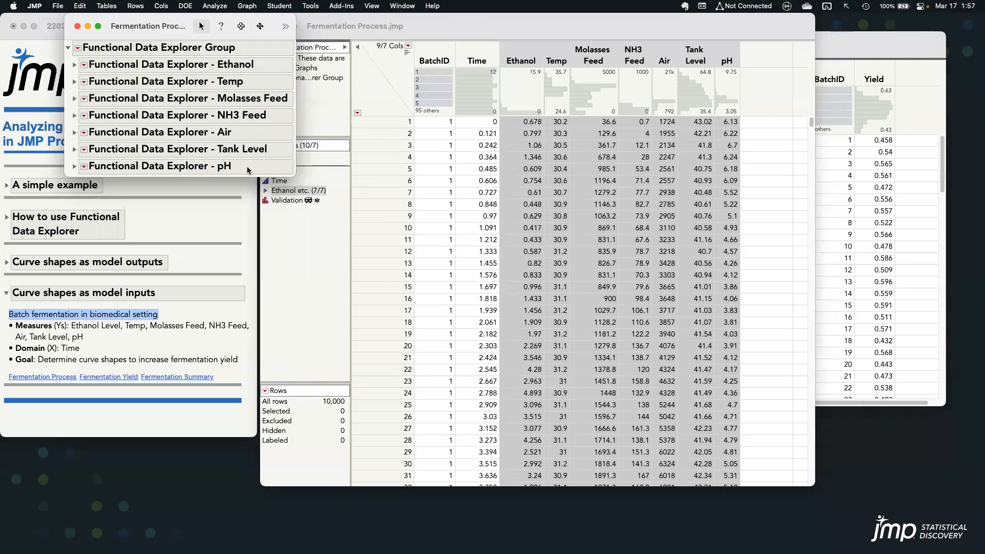
click(78, 48)
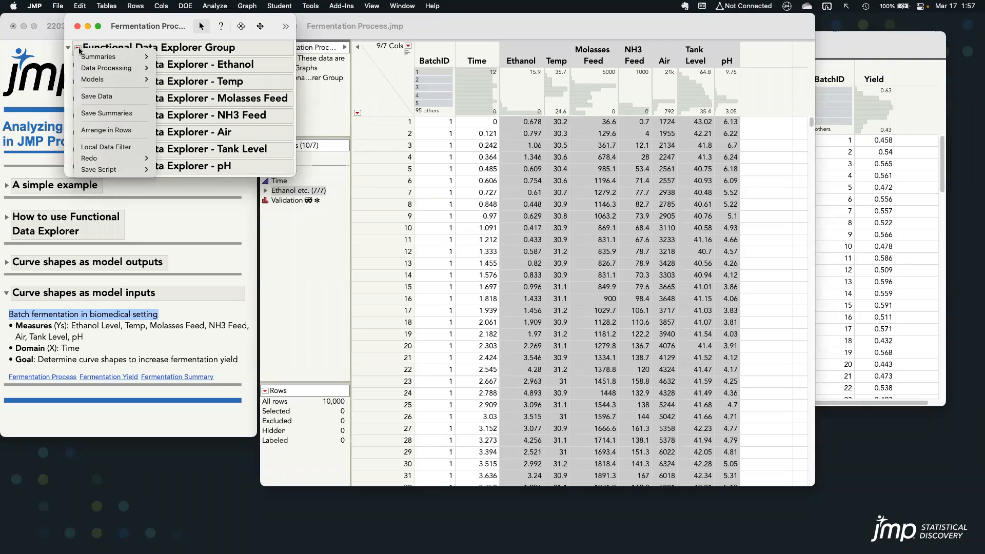
click(509, 128)
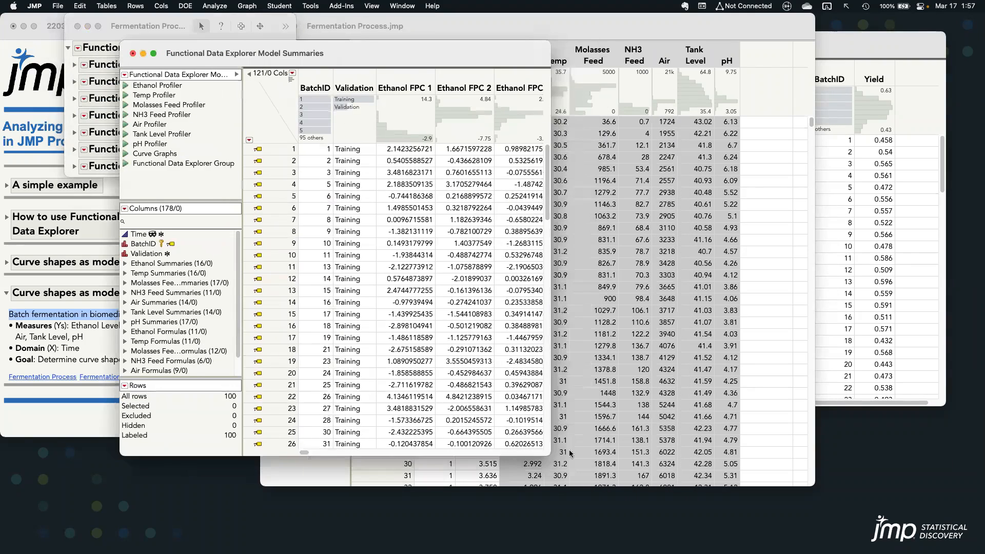
drag(550, 454, 941, 522)
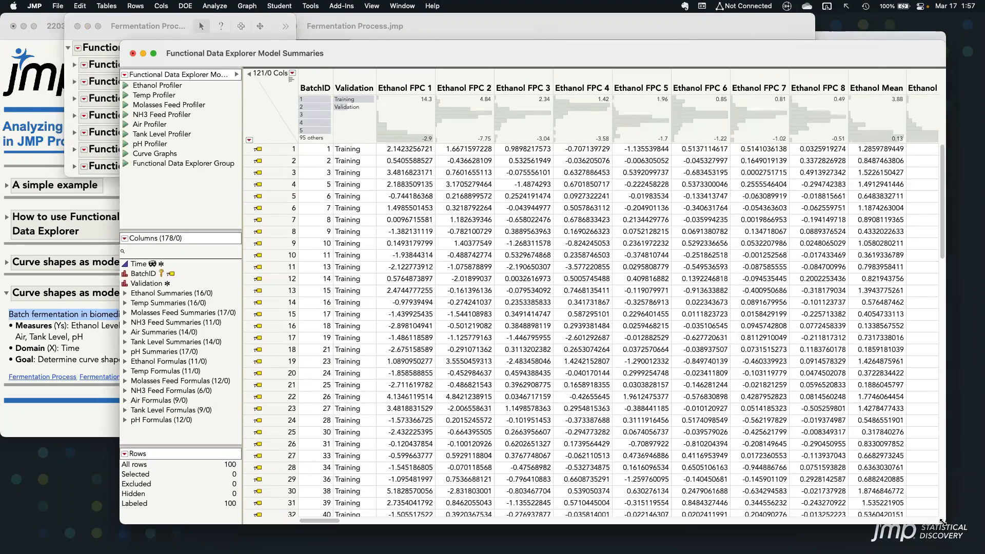
Examine the Ethanol FPC 1–8 and Temp FPC 1–8 score columns, and close the model summaries table without saving
drag(821, 78, 411, 71)
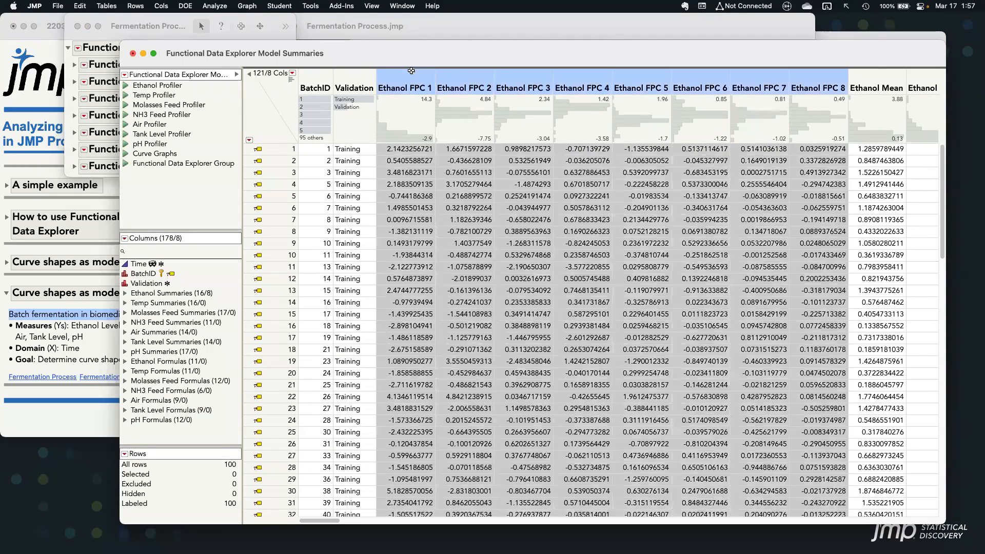
drag(327, 521, 410, 525)
drag(357, 85, 685, 76)
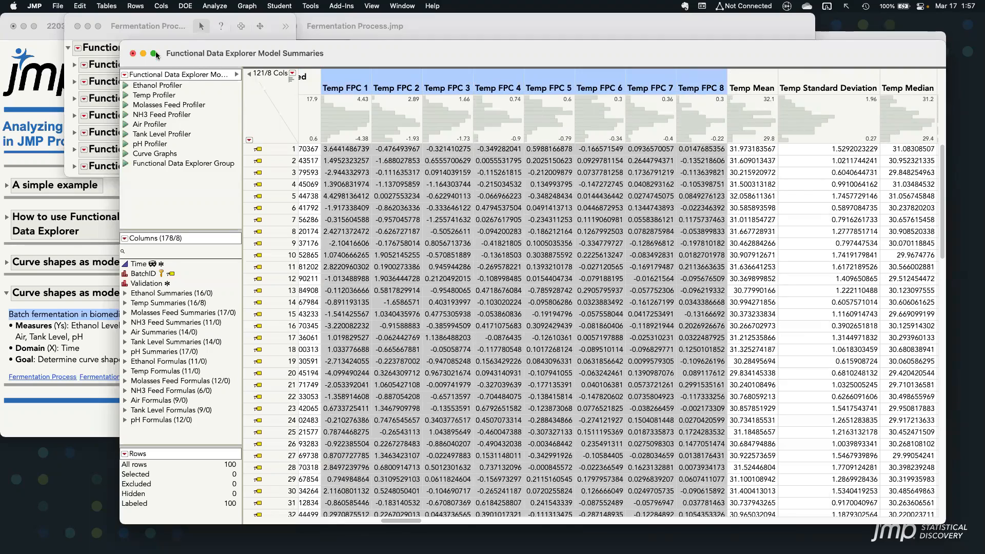
key(super+w)
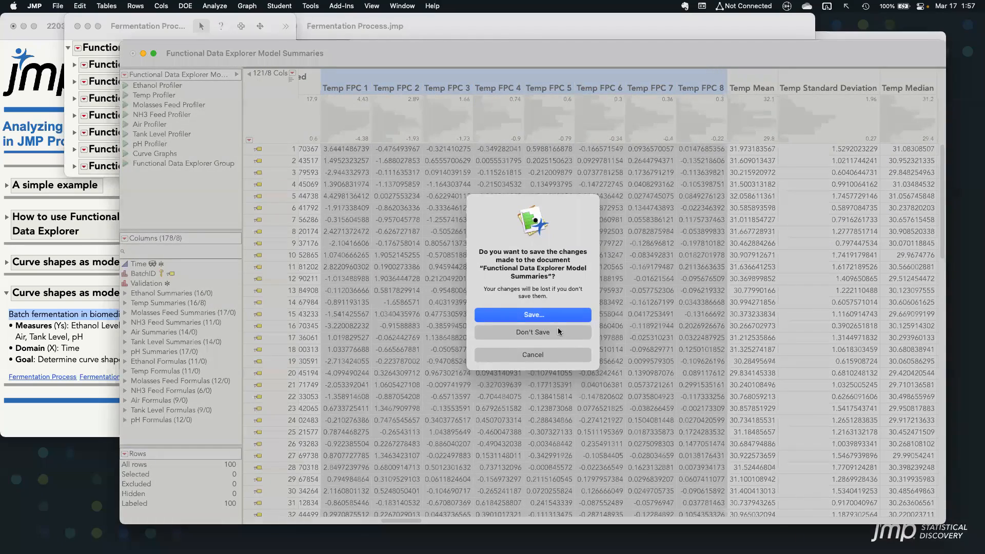
click(555, 331)
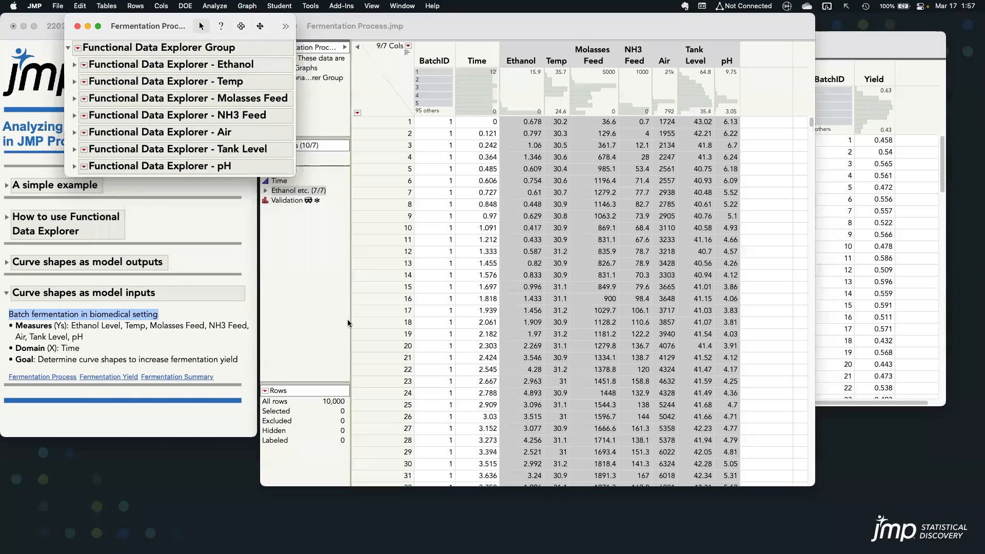
Open the Fermentation Summary table from the journal and show its Prediction Profiler for Yield and the process curves over Time
click(224, 365)
click(192, 378)
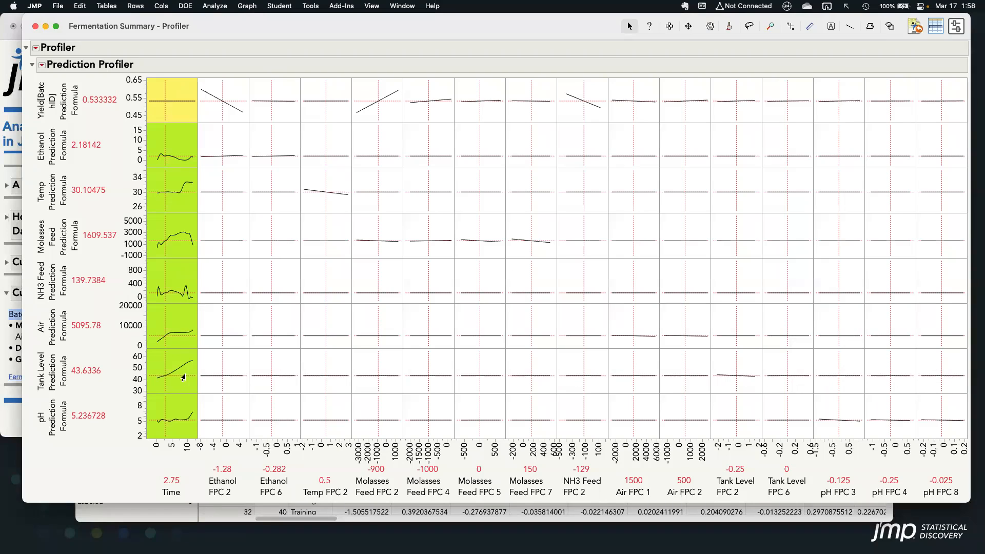
drag(149, 89, 200, 130)
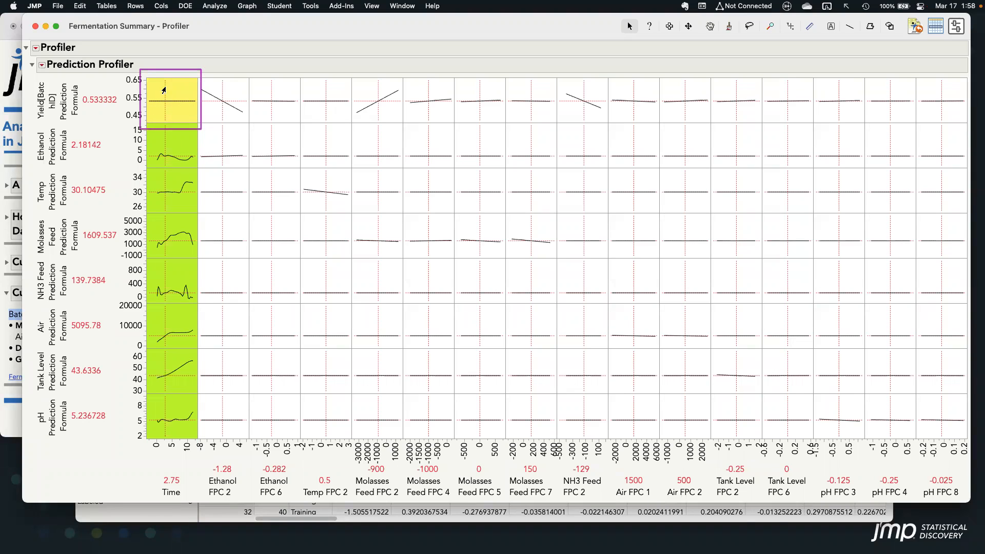
drag(133, 121, 200, 453)
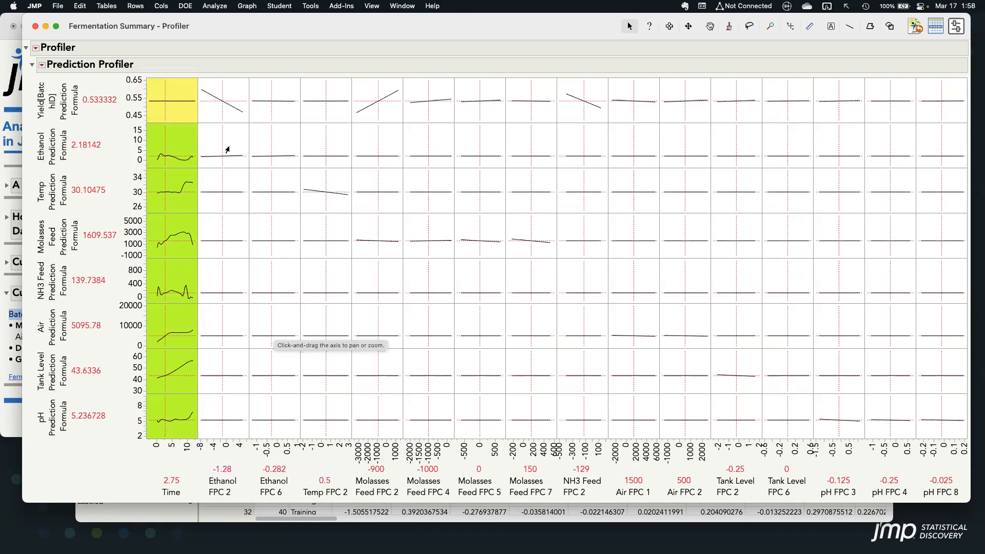
Explore Ethanol FPC 2 in the profiler by raising it to 3.48, and settle it at -6.32 to increase predicted Yield
drag(197, 77, 250, 123)
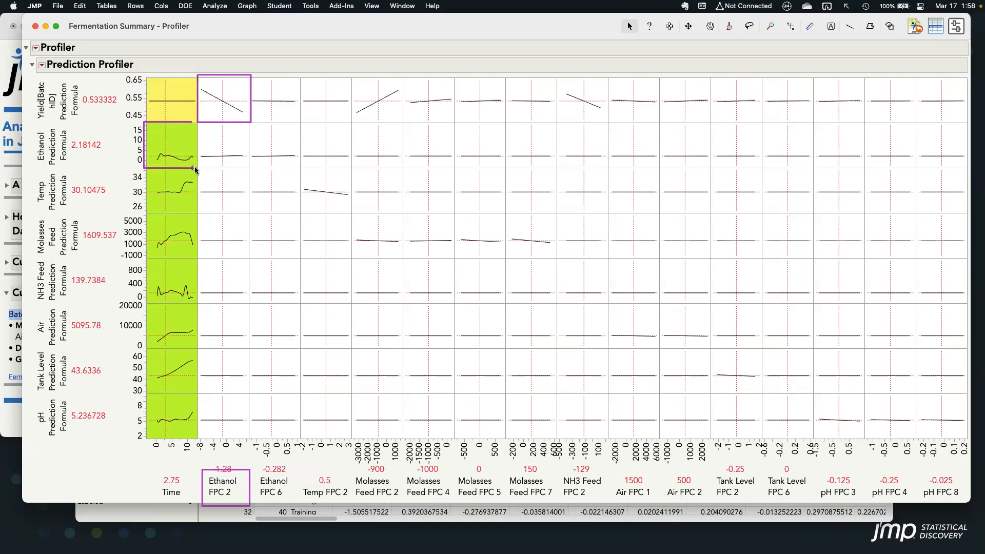
click(221, 94)
drag(221, 93, 238, 105)
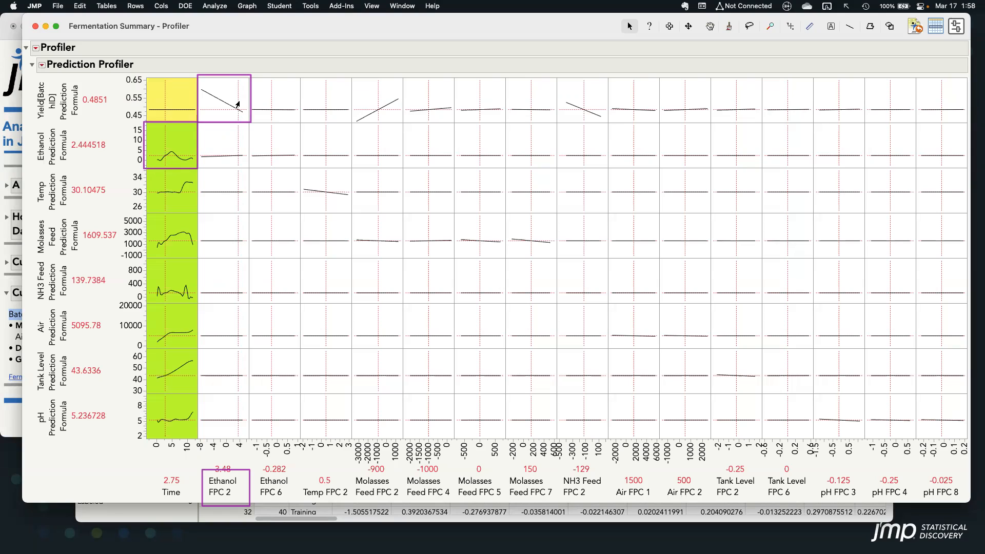
drag(237, 104, 202, 90)
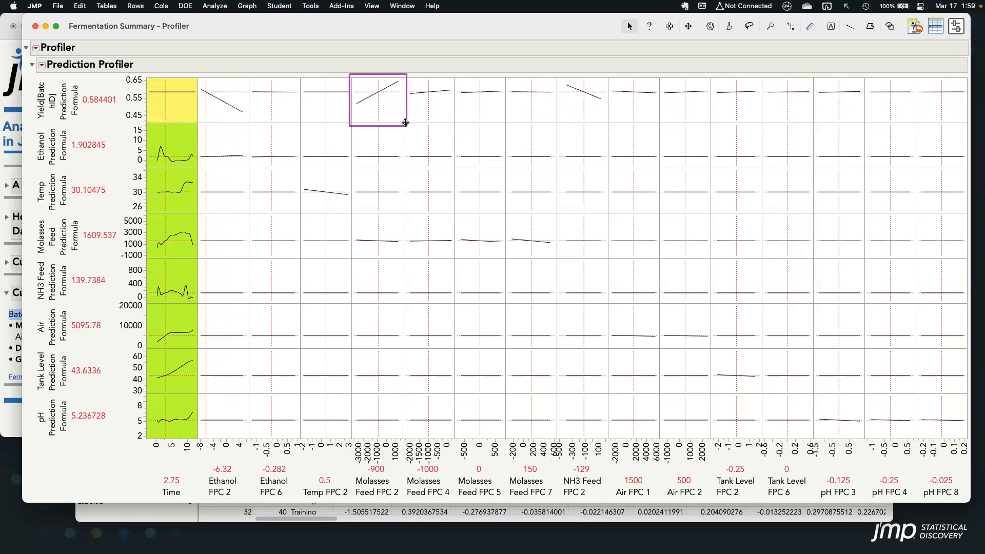
Raise Molasses Feed FPC 2 to 750 in the profiler to increase predicted Yield and reshape the Molasses Feed curve
drag(403, 471, 456, 502)
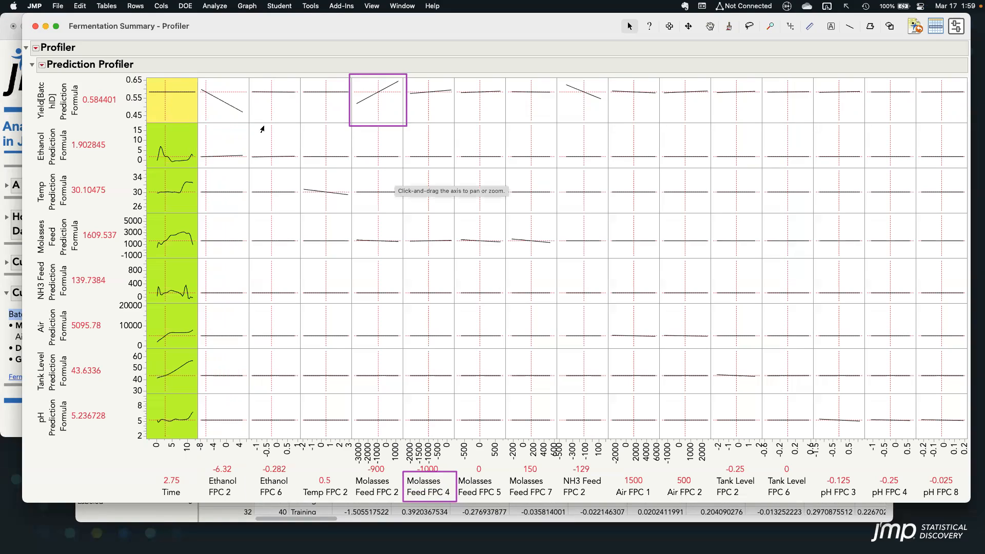
mouse_move(140, 74)
mouse_down()
mouse_move(178, 121)
mouse_move(198, 127)
mouse_up()
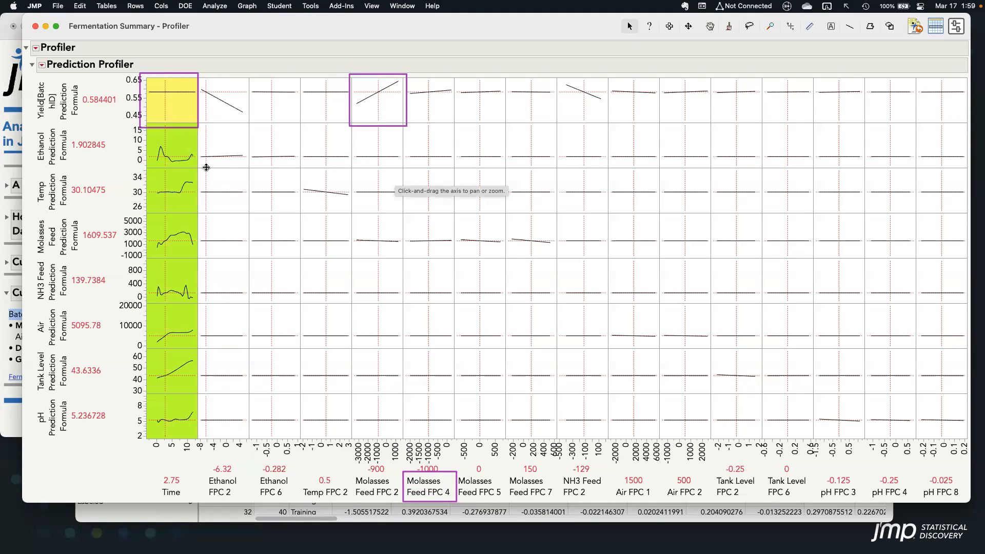
drag(144, 208, 200, 264)
drag(372, 102, 393, 92)
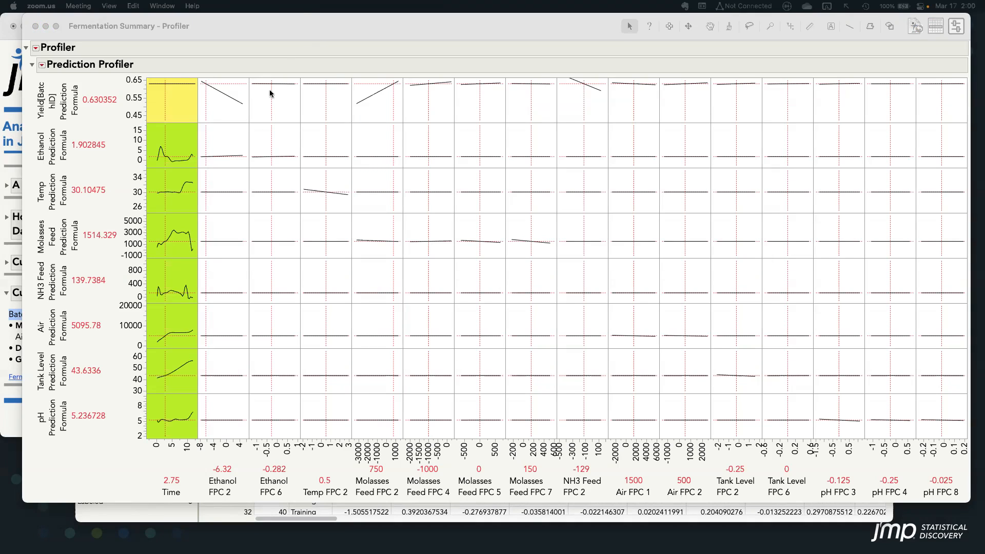
click(300, 33)
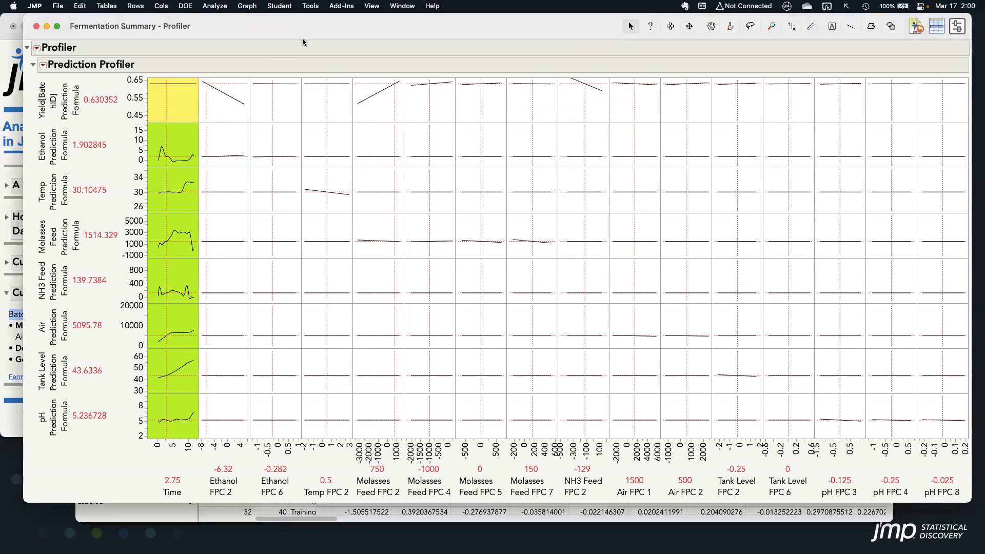